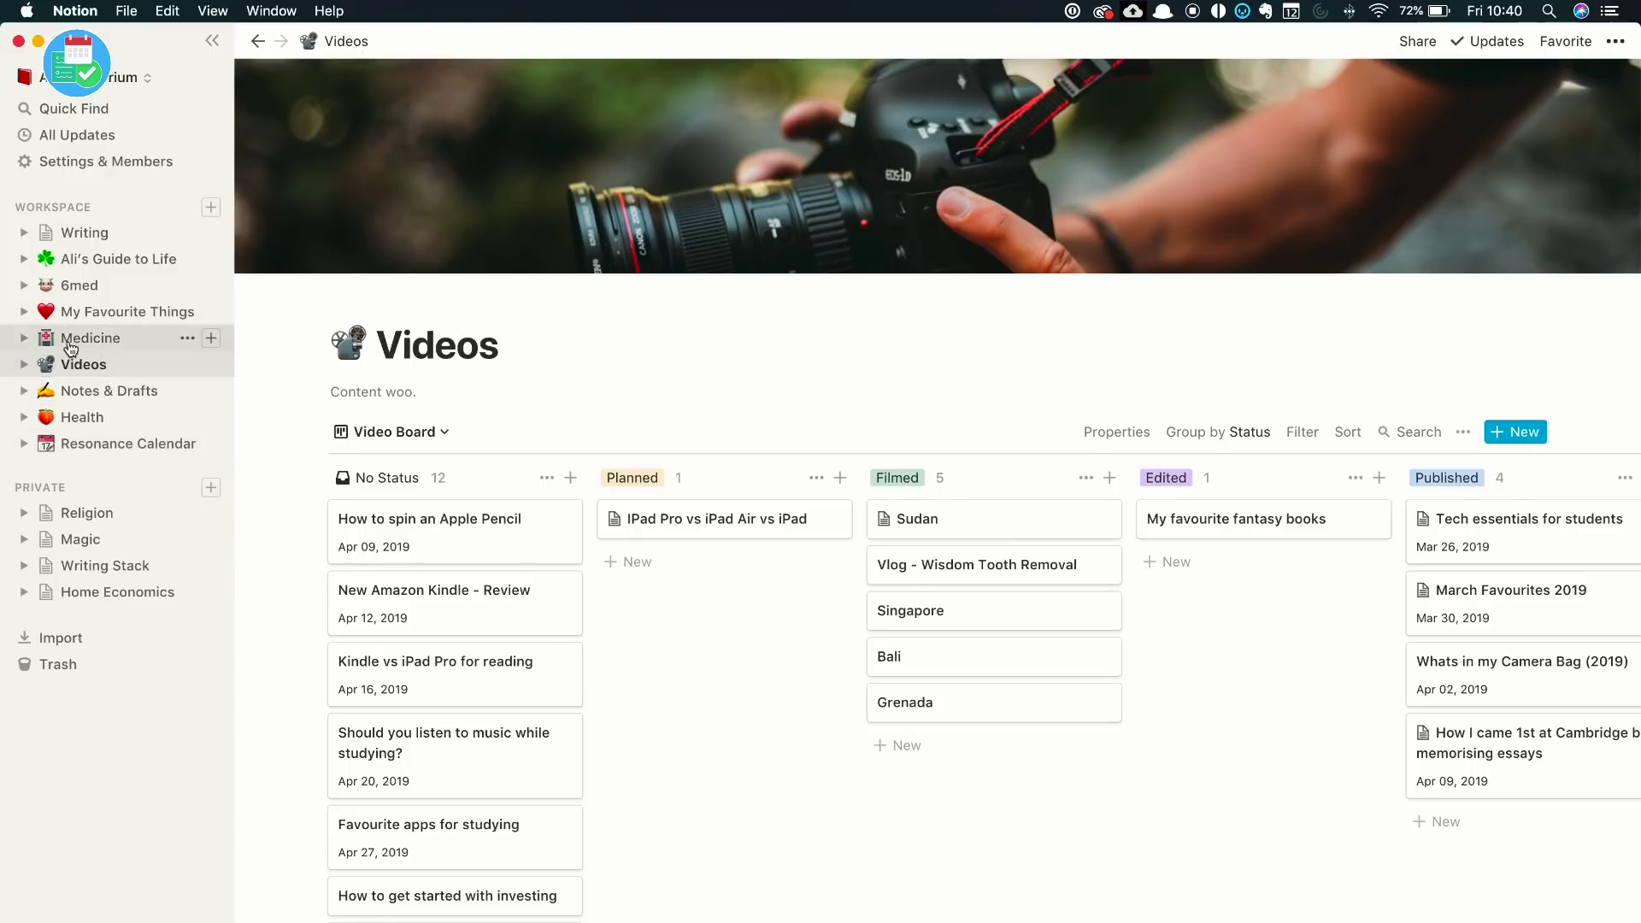
Open the MRCP page under Medicine and return to its Syllabus table of specialties and question counts
click(89, 374)
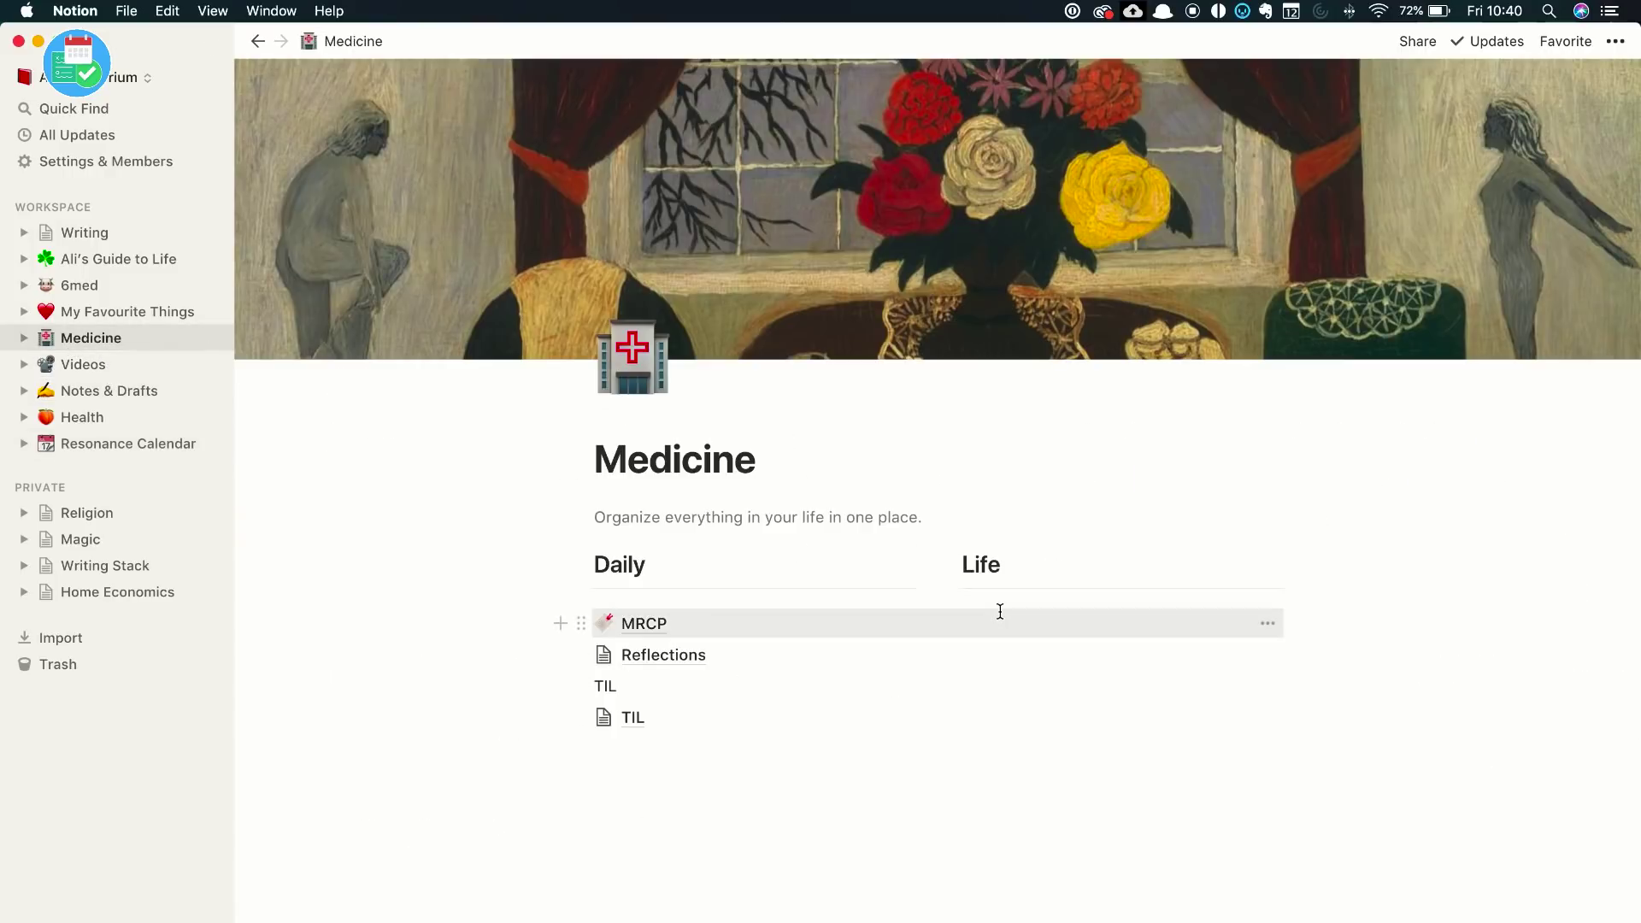
click(653, 632)
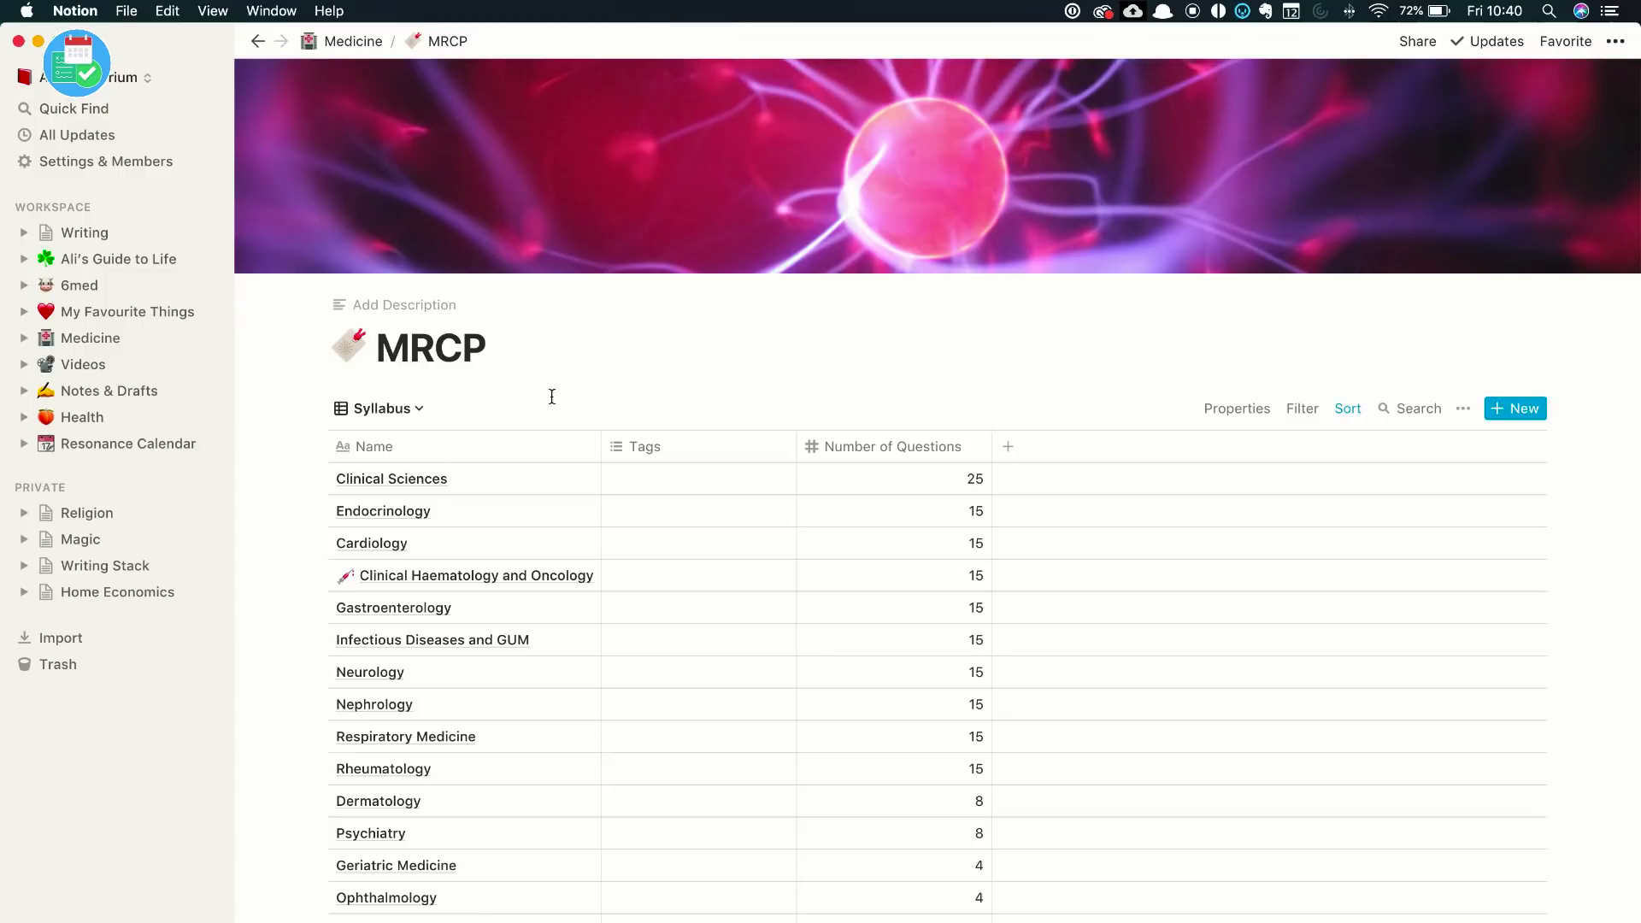
scroll(603, 426, down, 2)
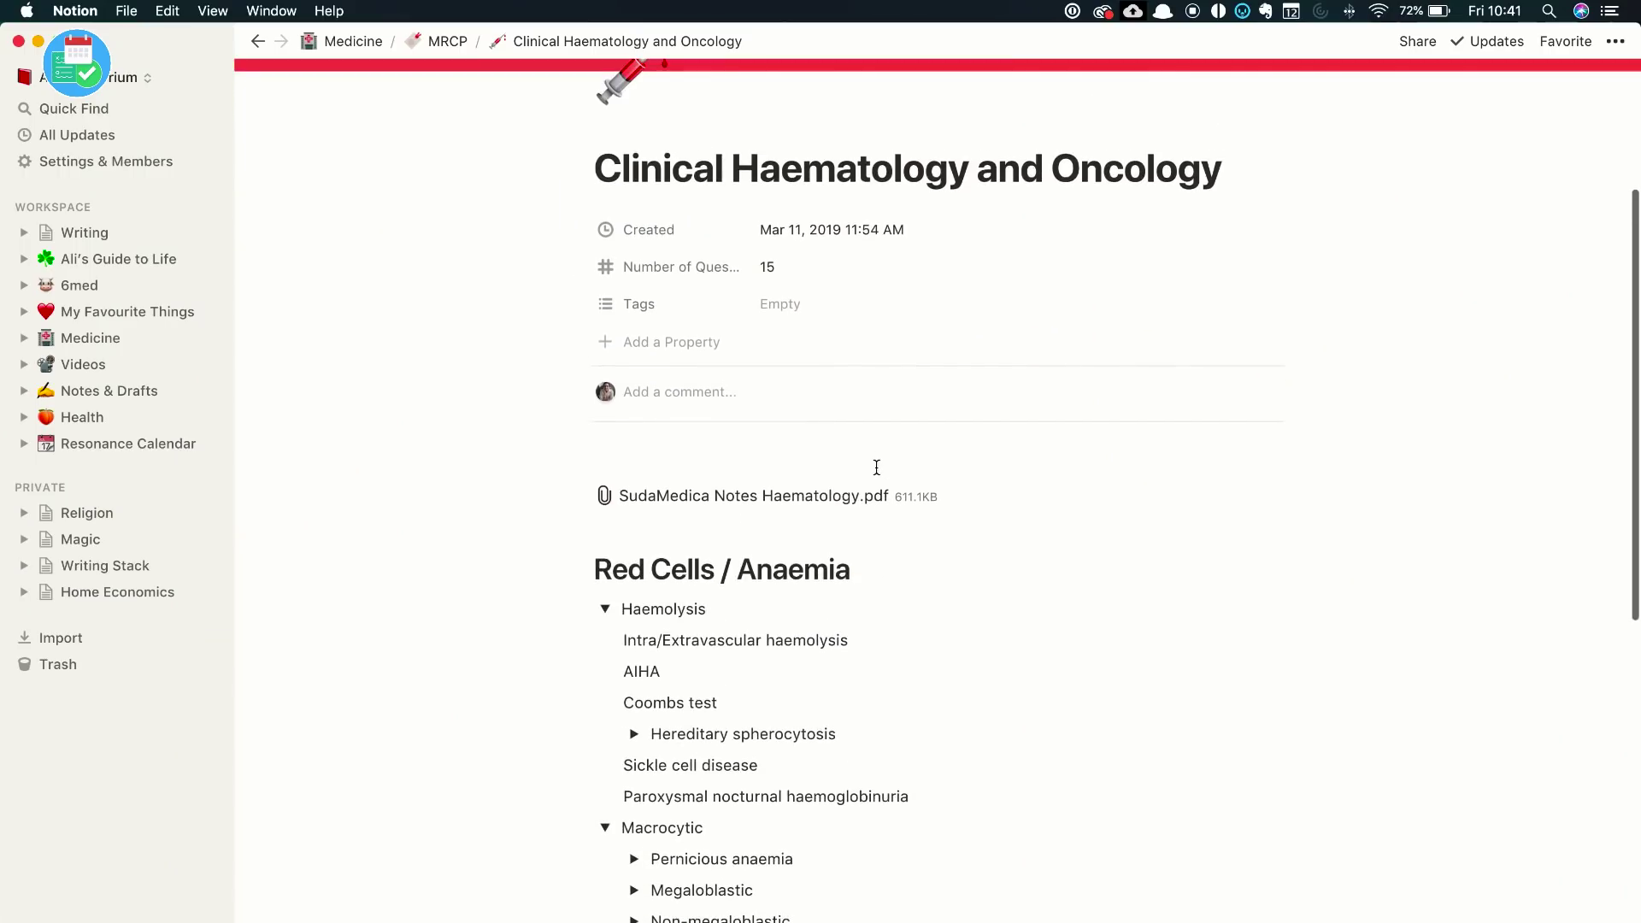
click(445, 41)
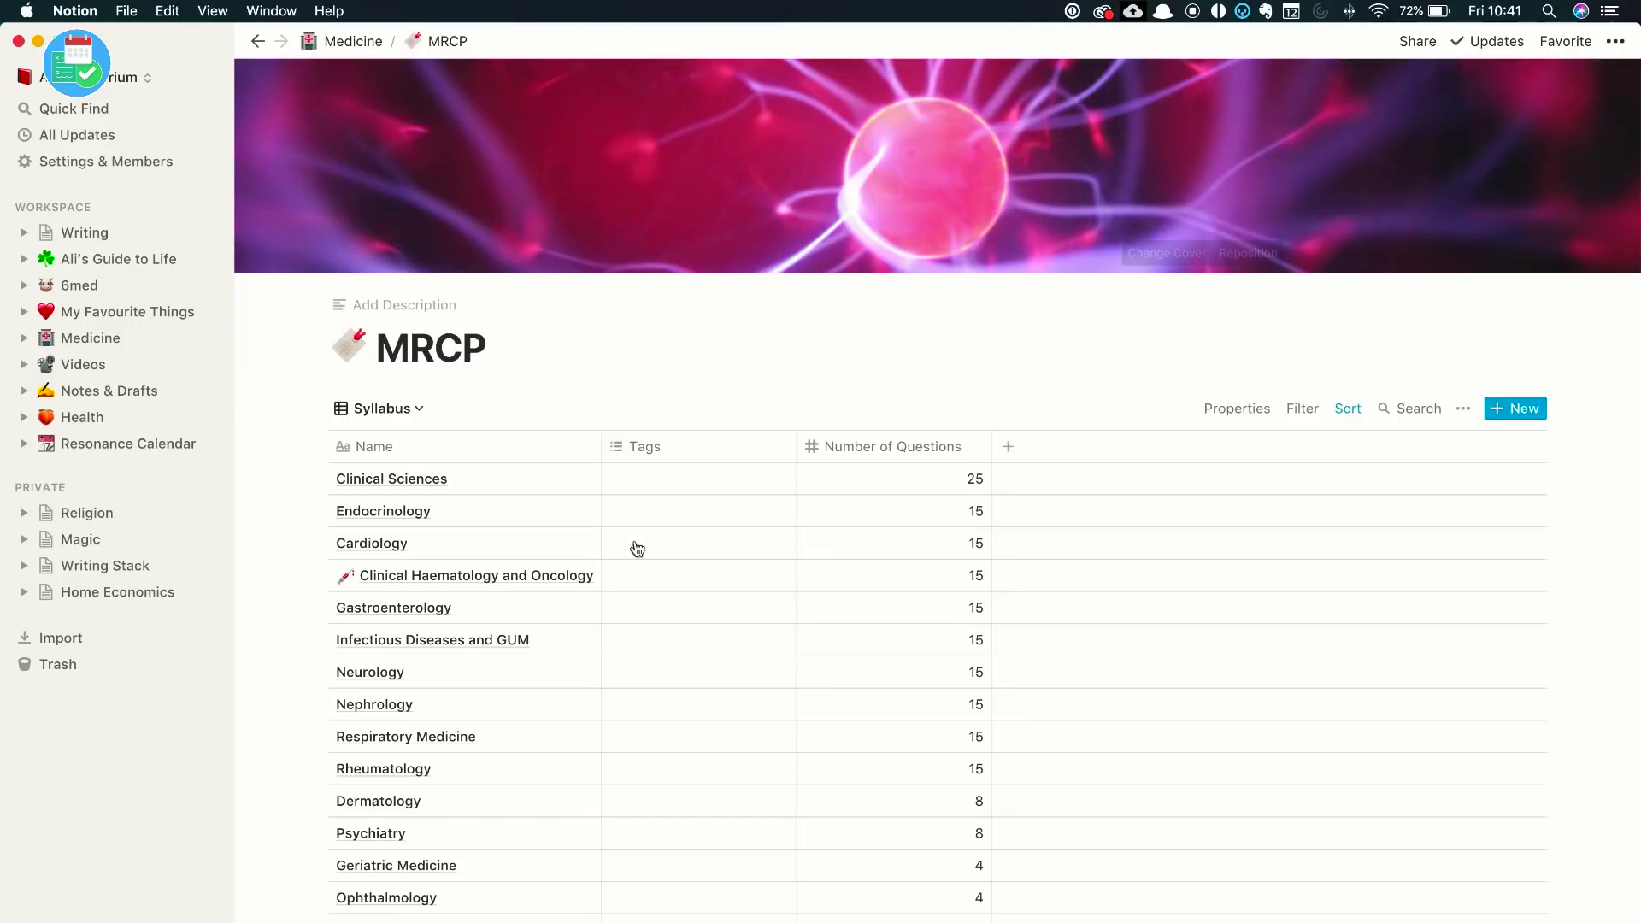
scroll(645, 608, down, 3)
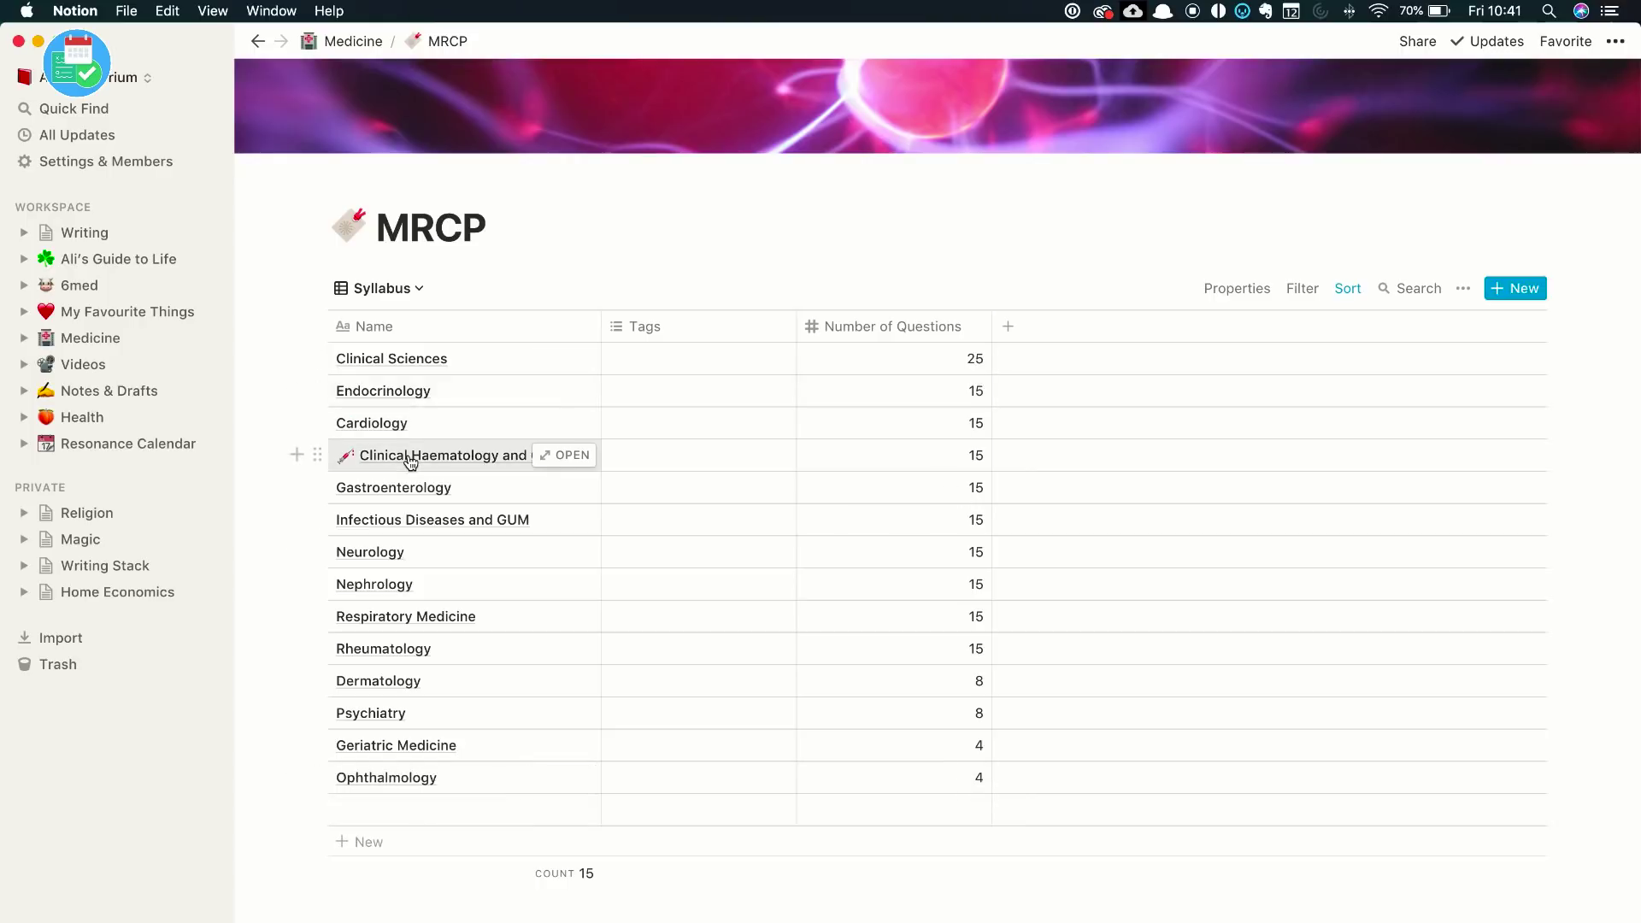
Open the Clinical Haematology and Oncology entry as a full page
click(597, 447)
key(Escape)
click(581, 460)
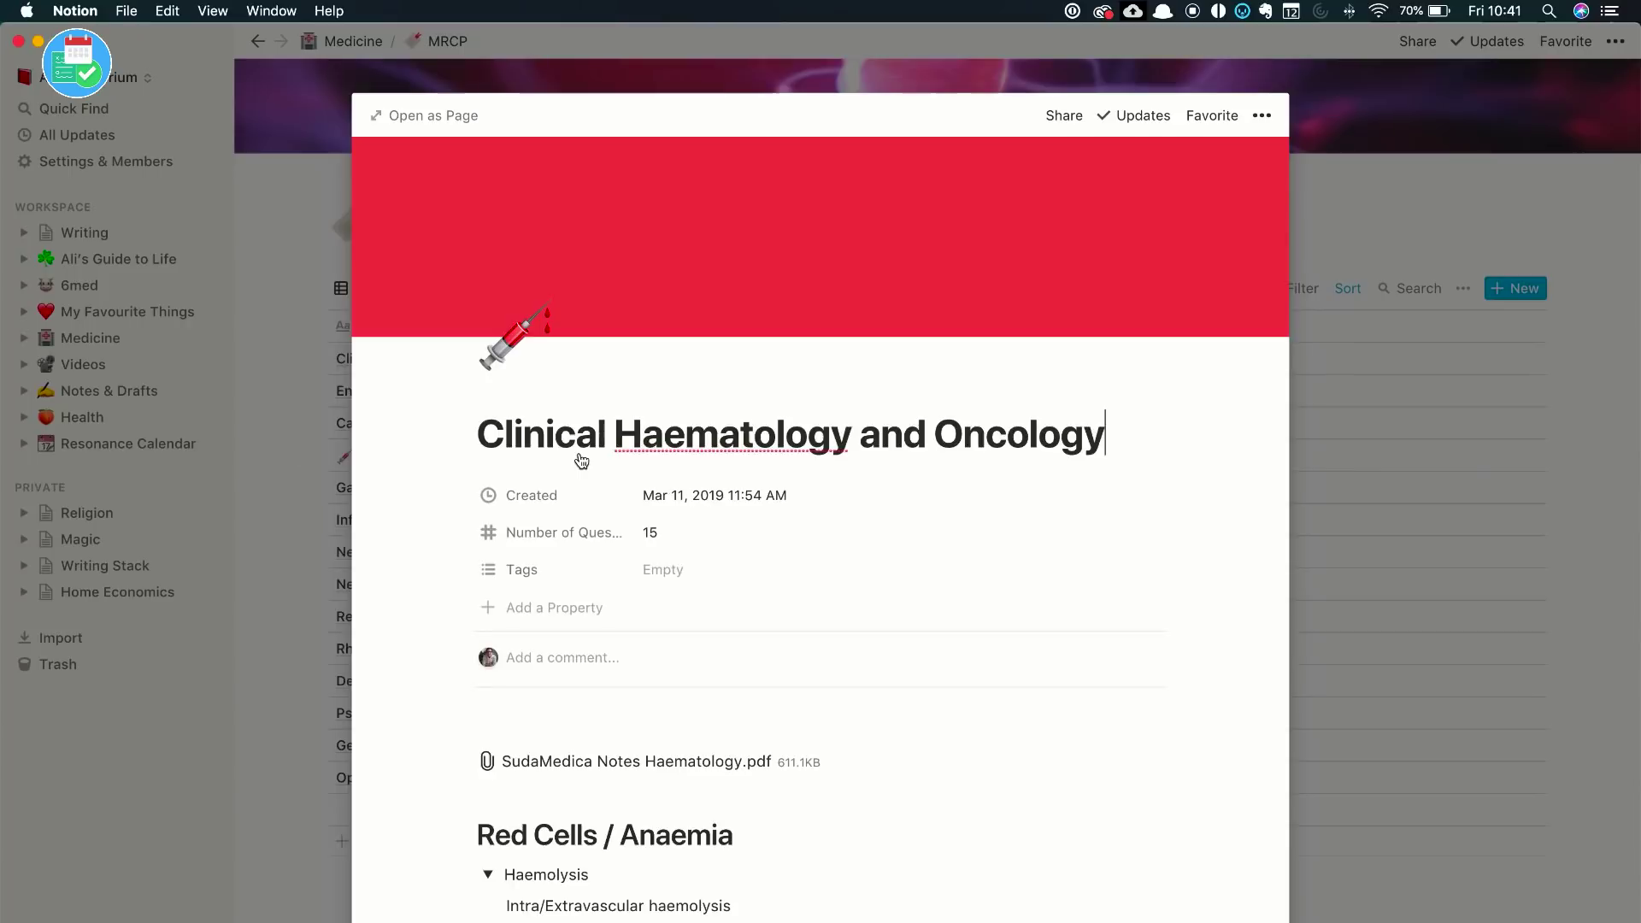
click(469, 115)
scroll(698, 503, down, 5)
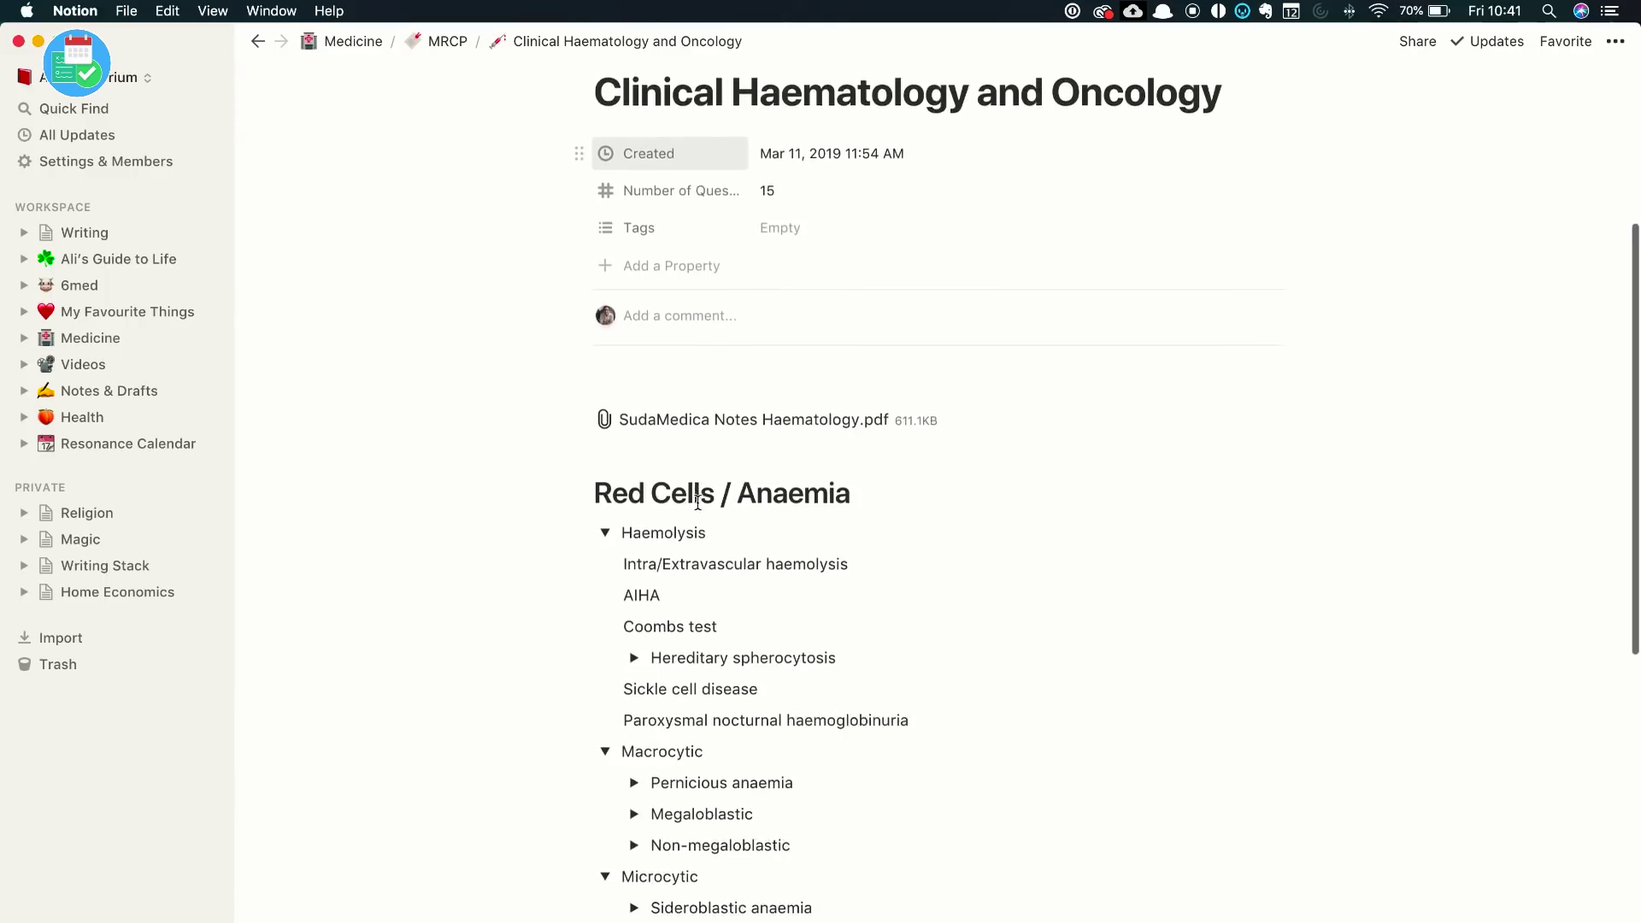
Collapse the Haemolysis, Macrocytic, Microcytic and Misc toggles under Red Cells
click(605, 528)
click(604, 559)
click(605, 591)
click(605, 623)
scroll(843, 667, down, 5)
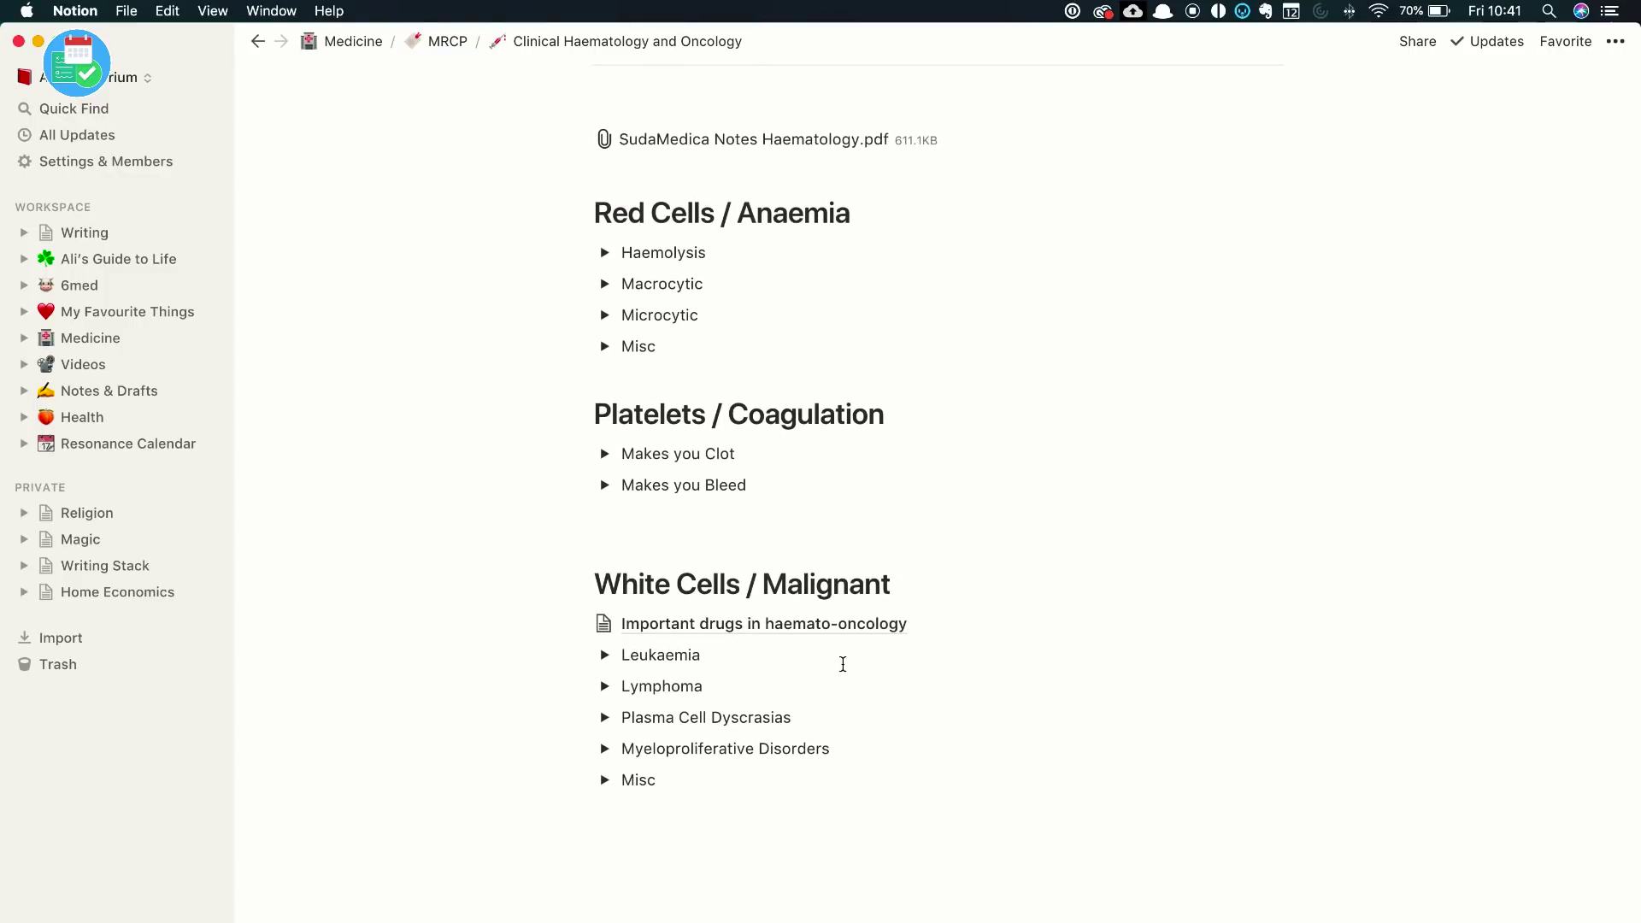
scroll(695, 380, up, 4)
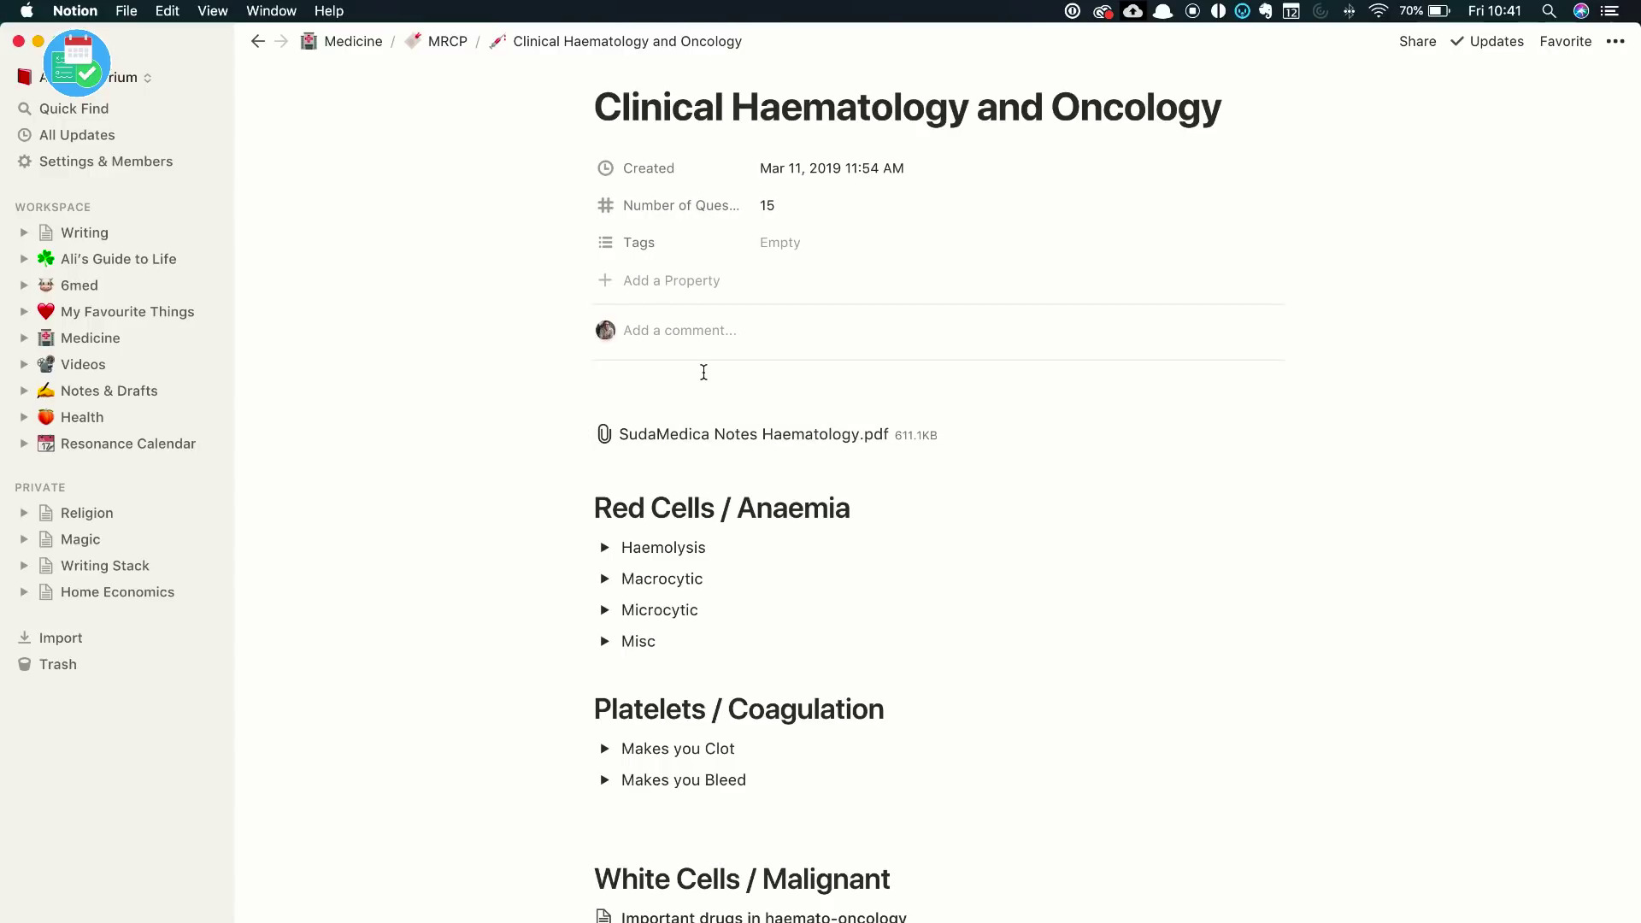
scroll(593, 411, down, 2)
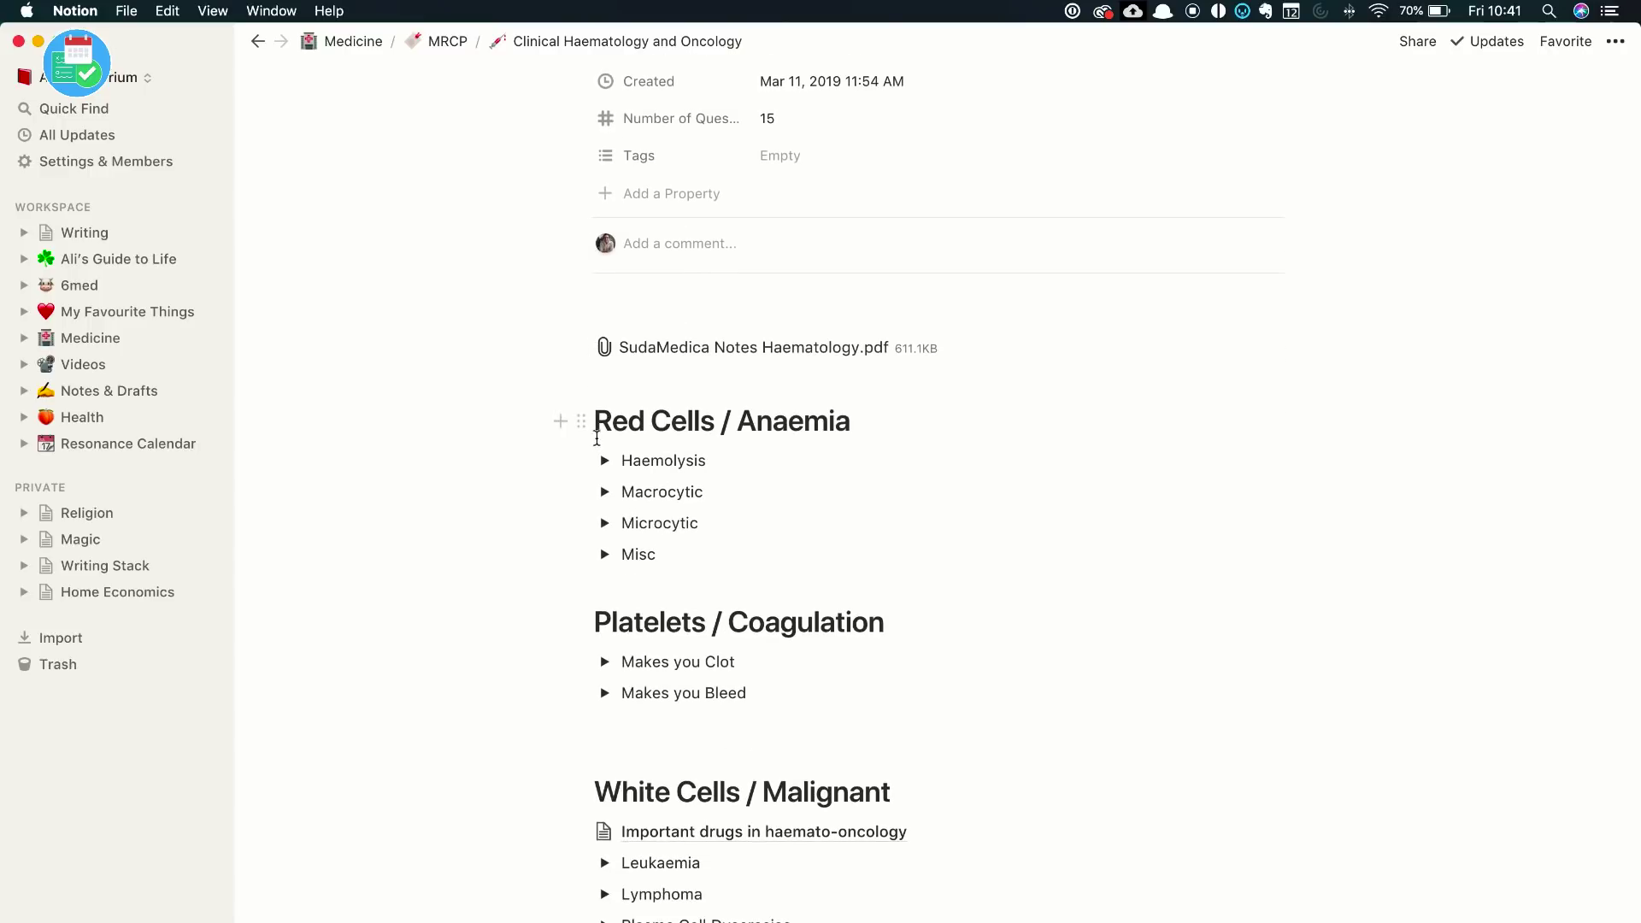
Re-expand the Haemolysis, Macrocytic, Microcytic and Misc toggles and review the notes
click(603, 459)
scroll(602, 464, down, 3)
click(604, 546)
scroll(606, 552, down, 2)
click(605, 577)
click(604, 670)
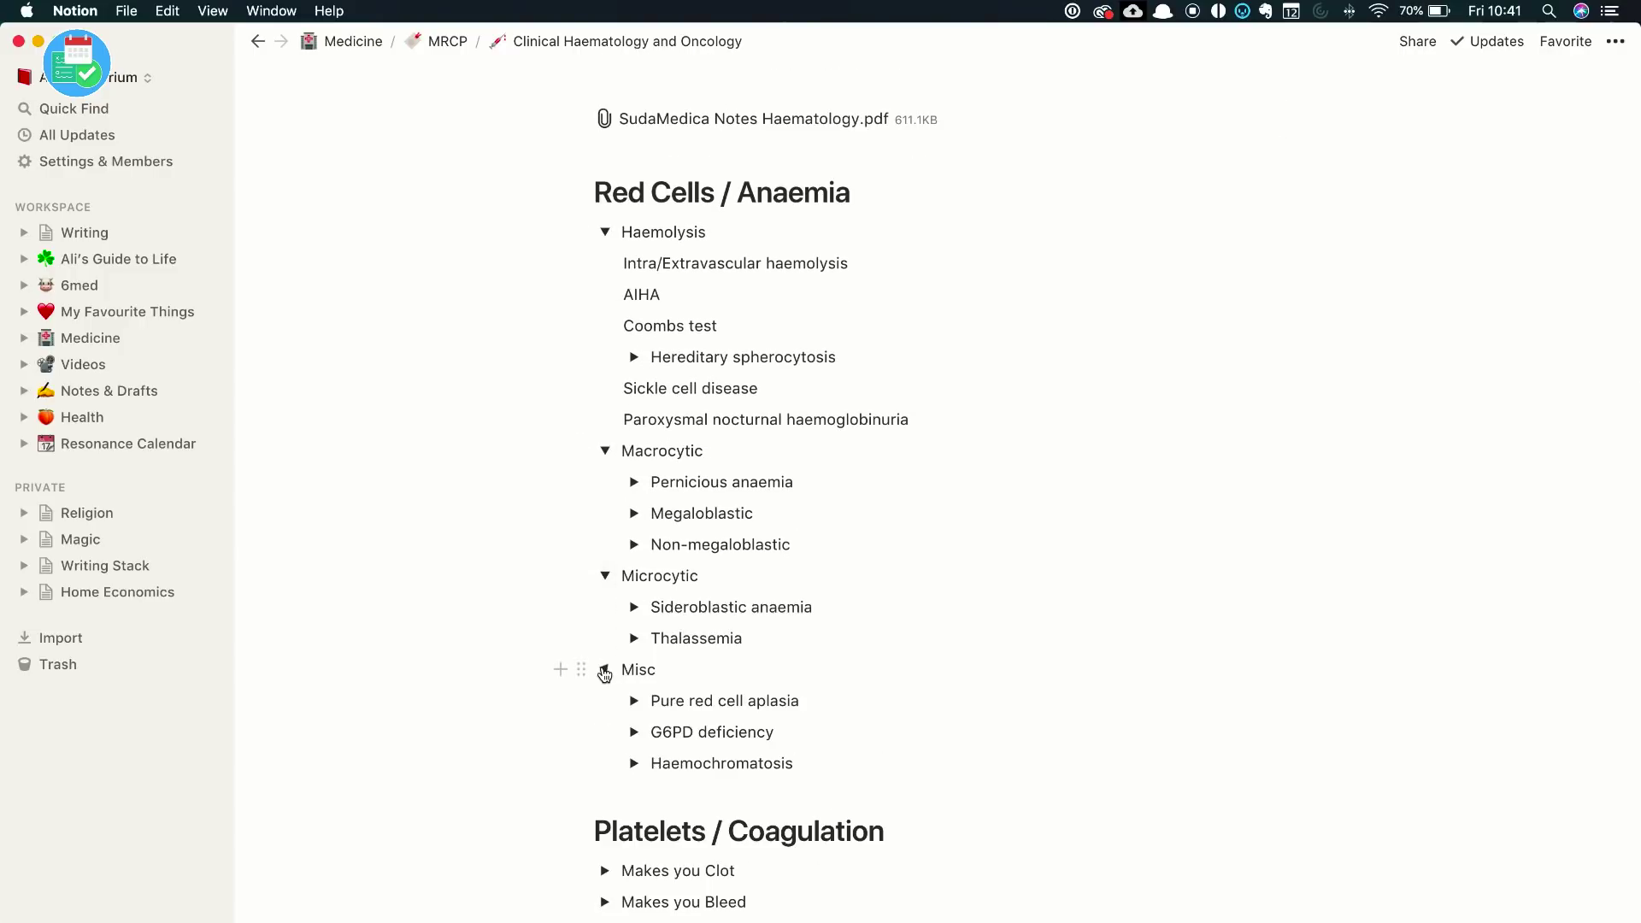
scroll(604, 675, down, 4)
scroll(605, 675, up, 1)
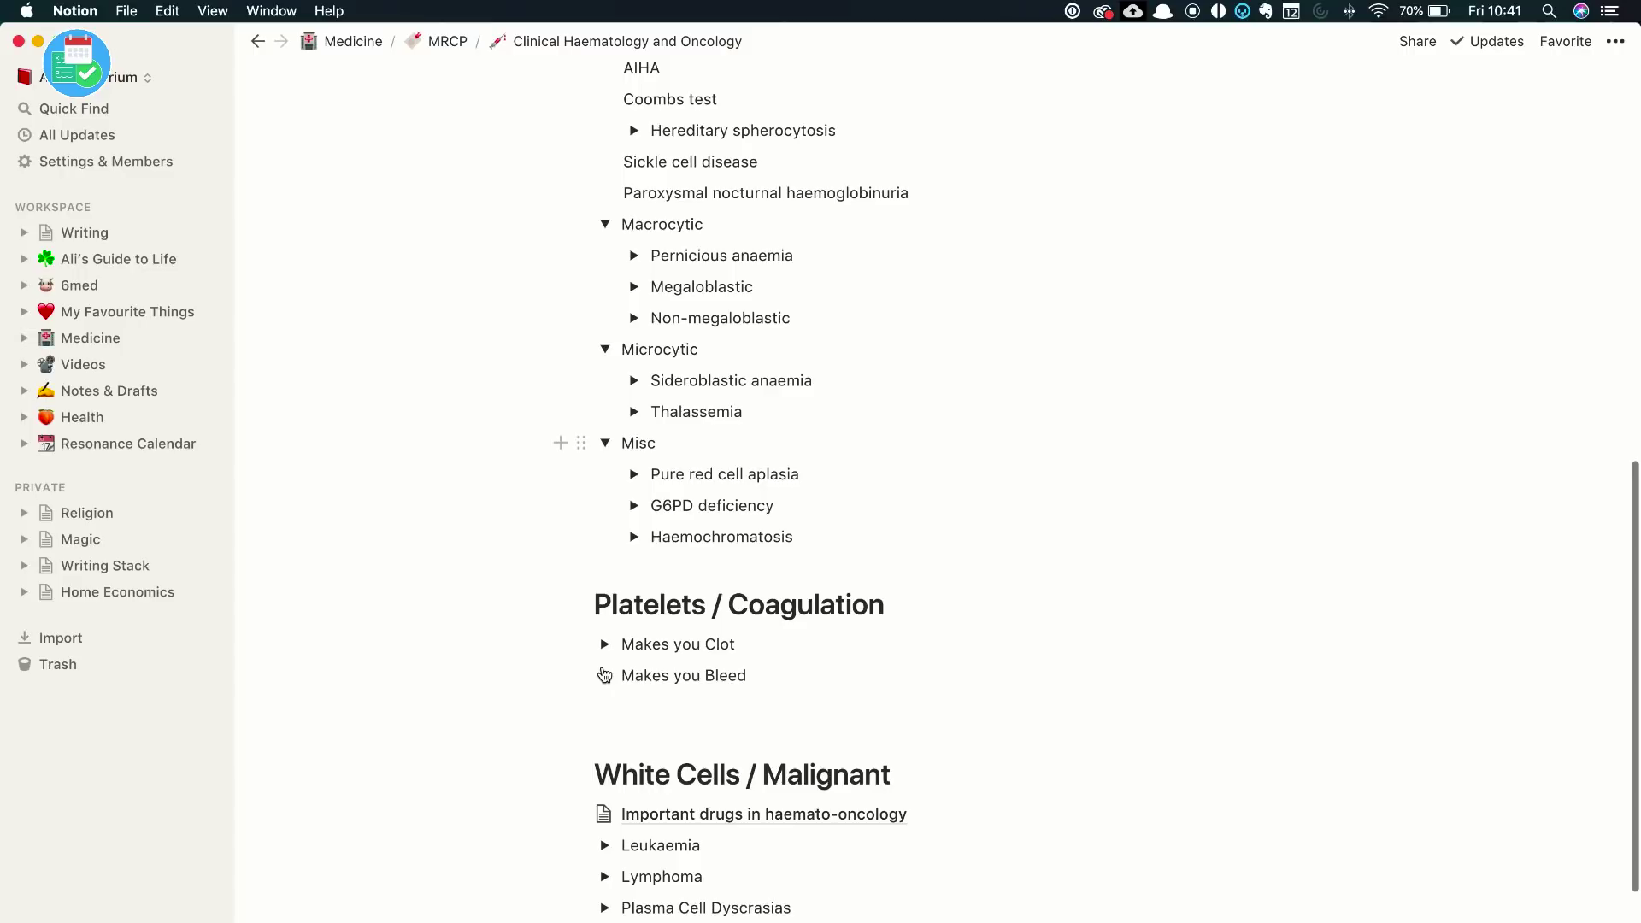
scroll(604, 676, up, 2)
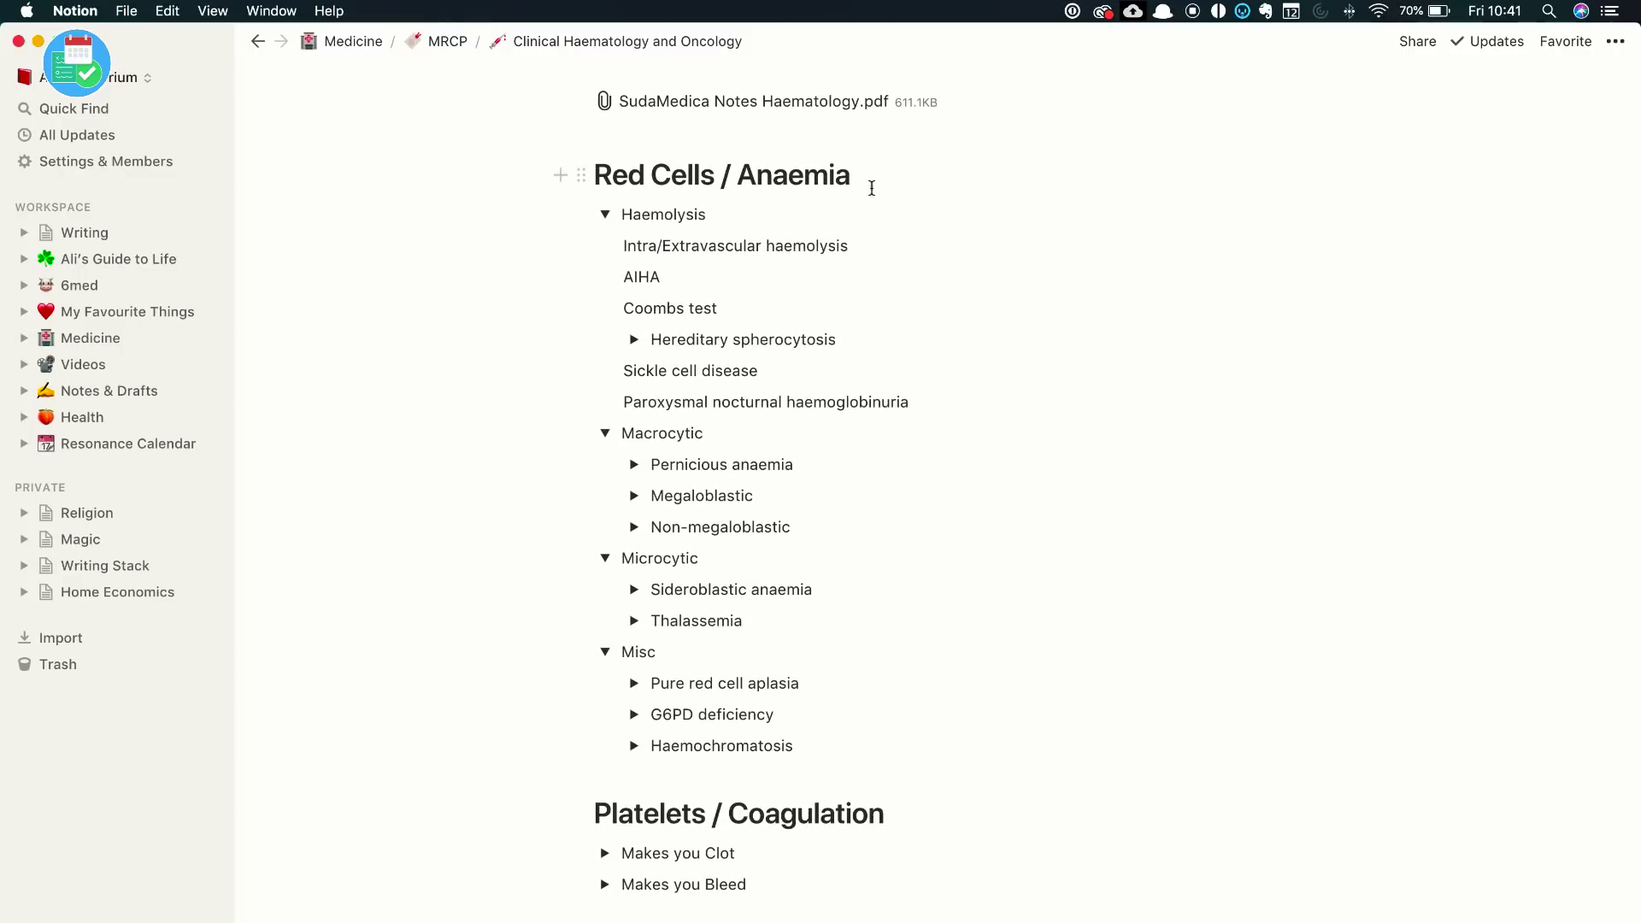
scroll(758, 164, down, 5)
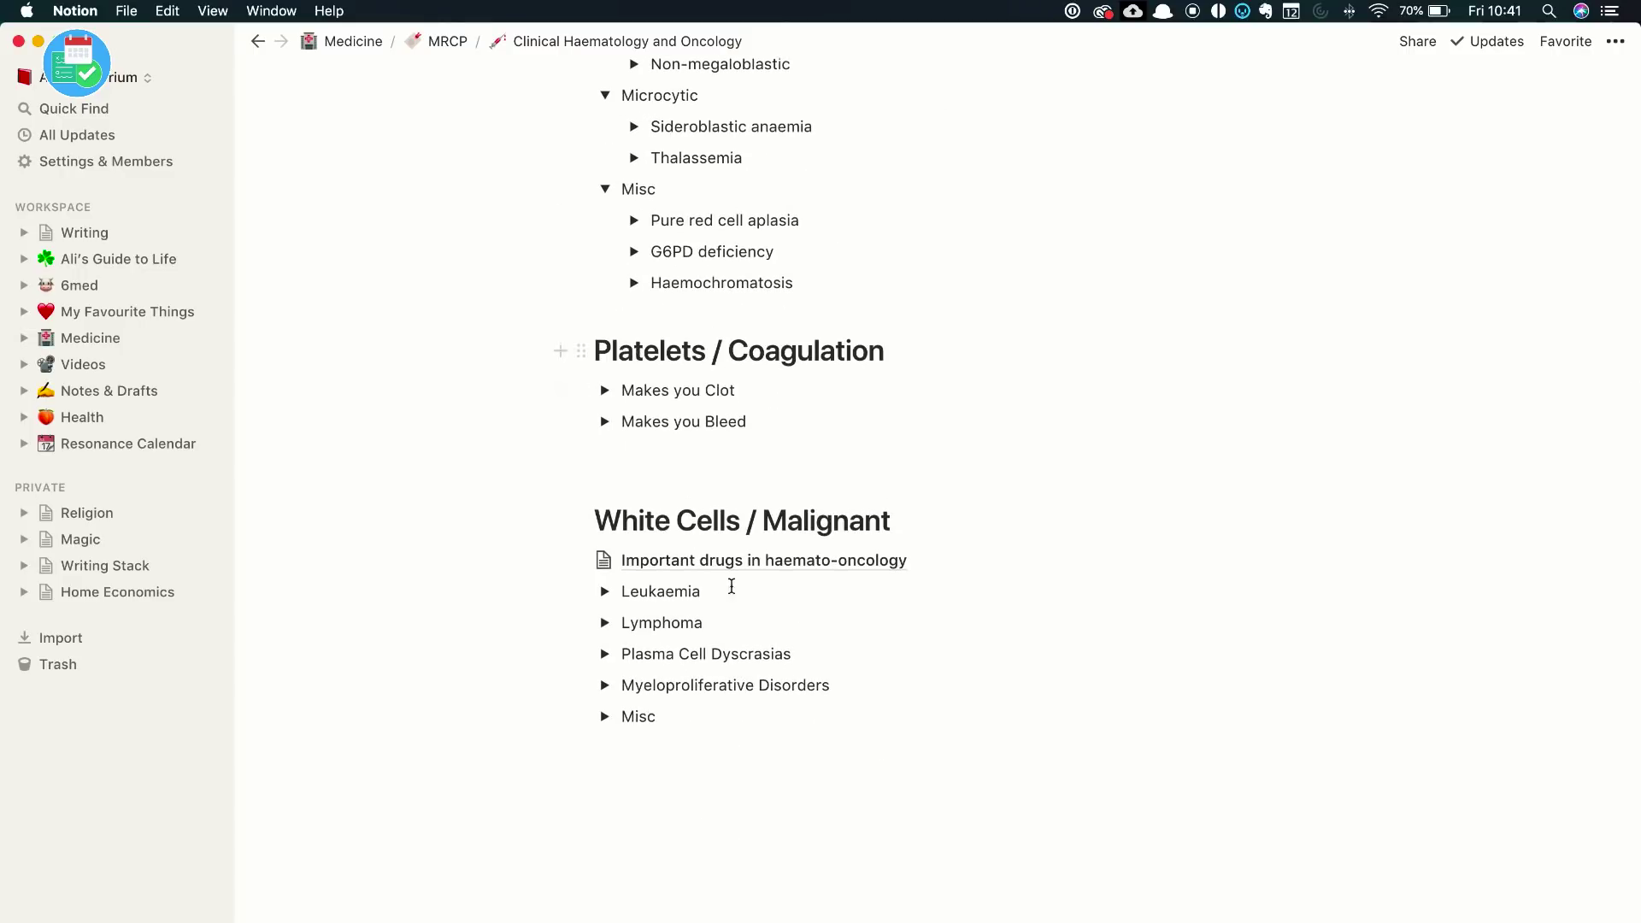
scroll(747, 319, up, 5)
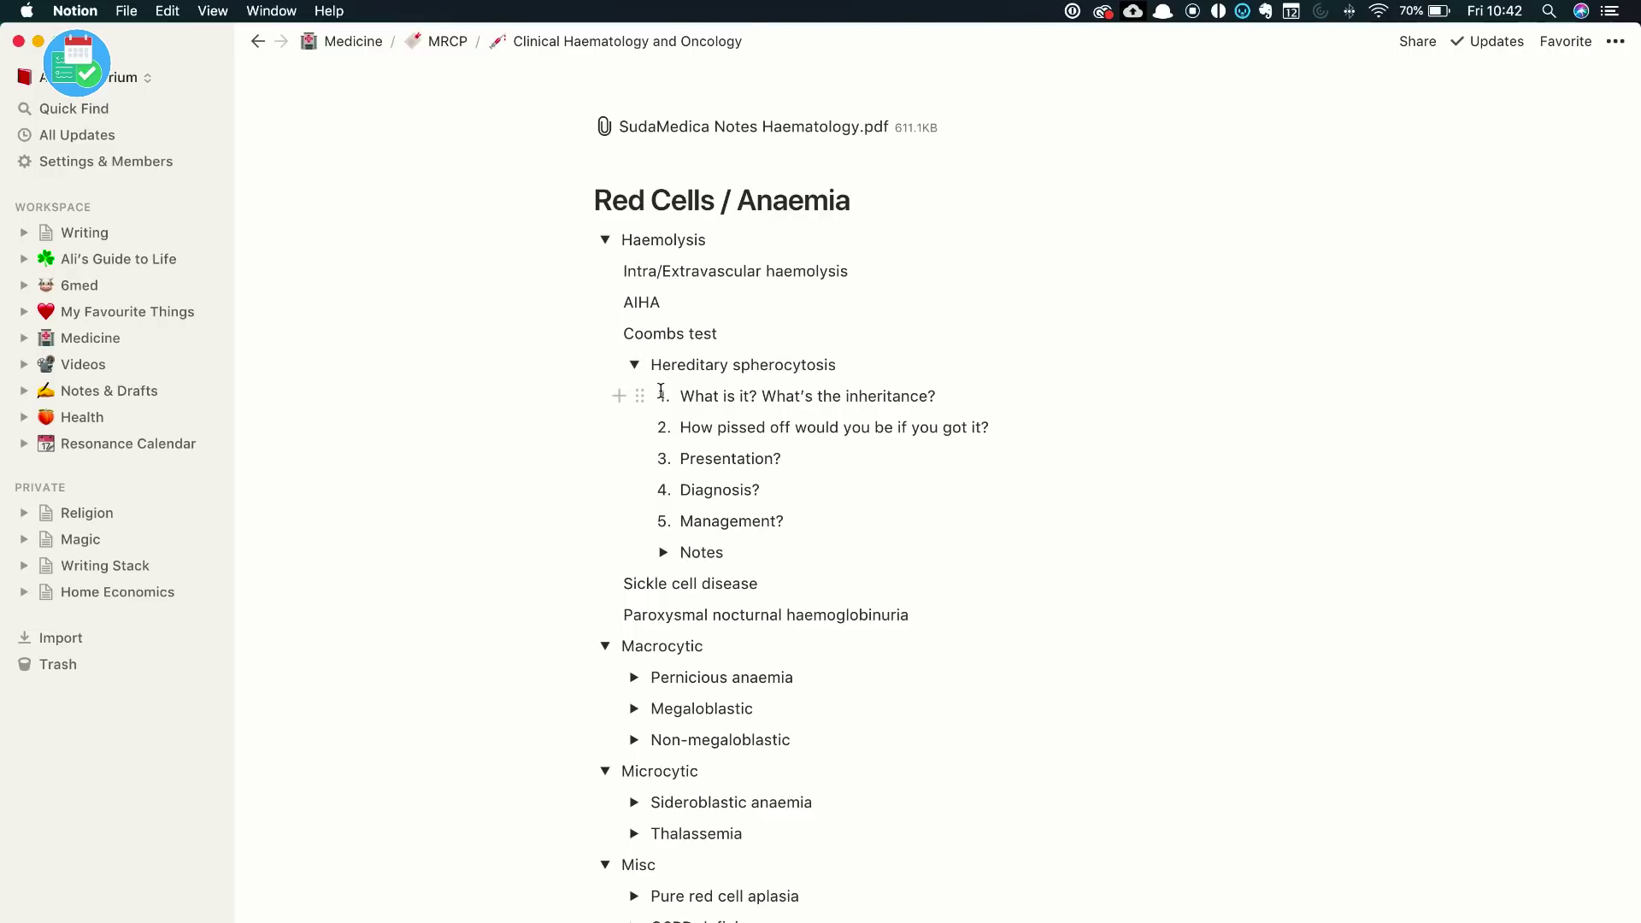
drag(640, 396, 681, 405)
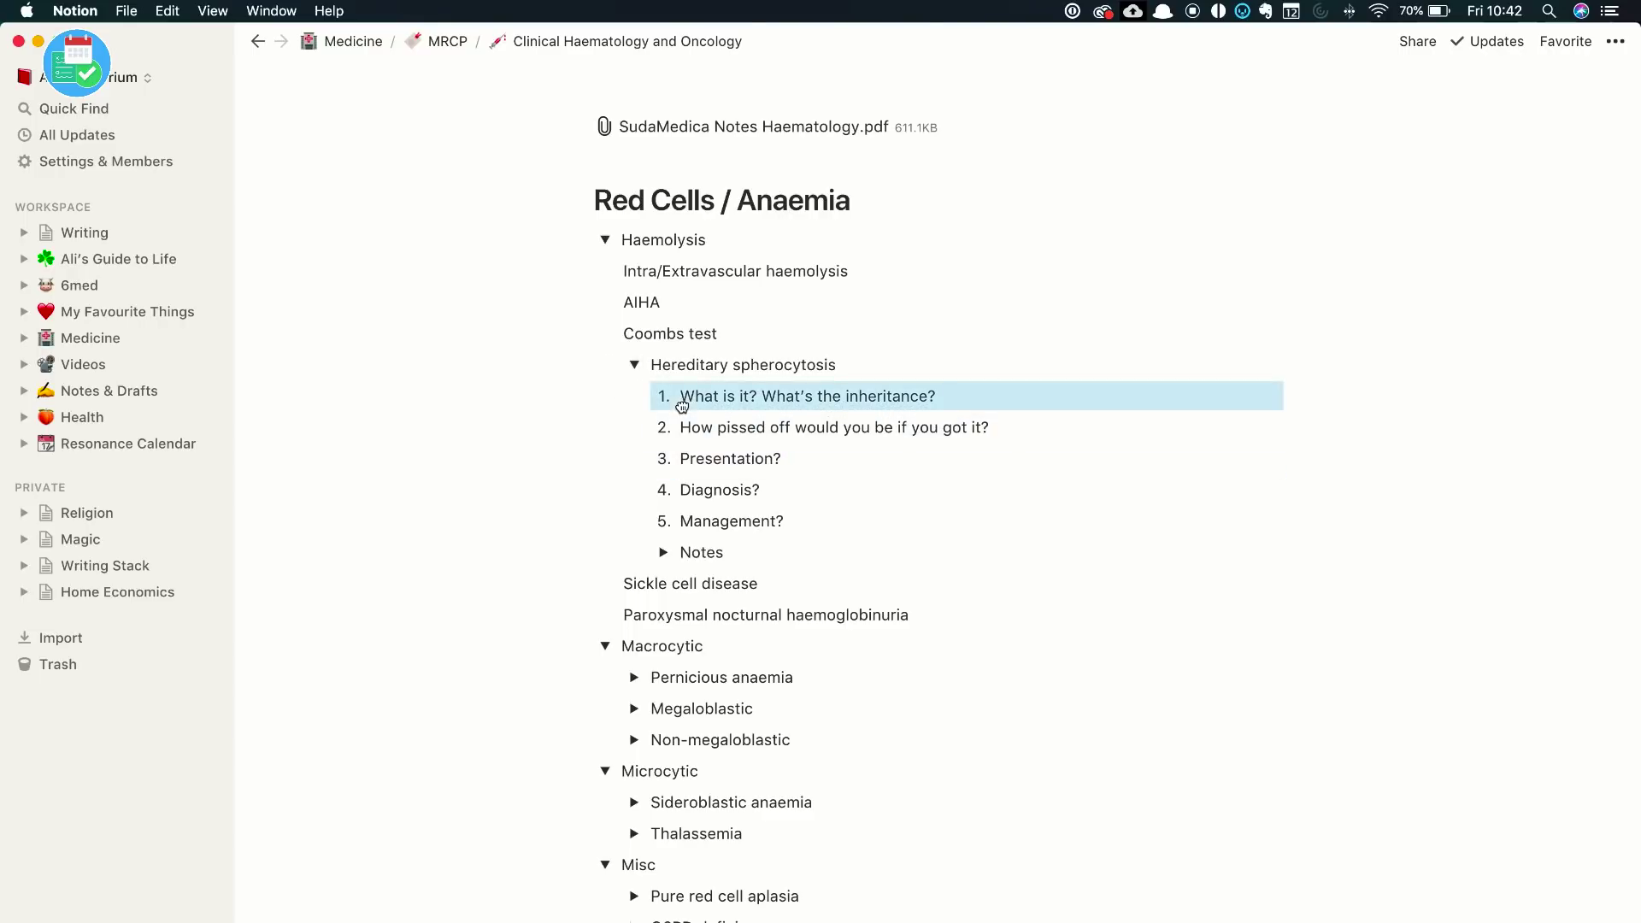
click(738, 429)
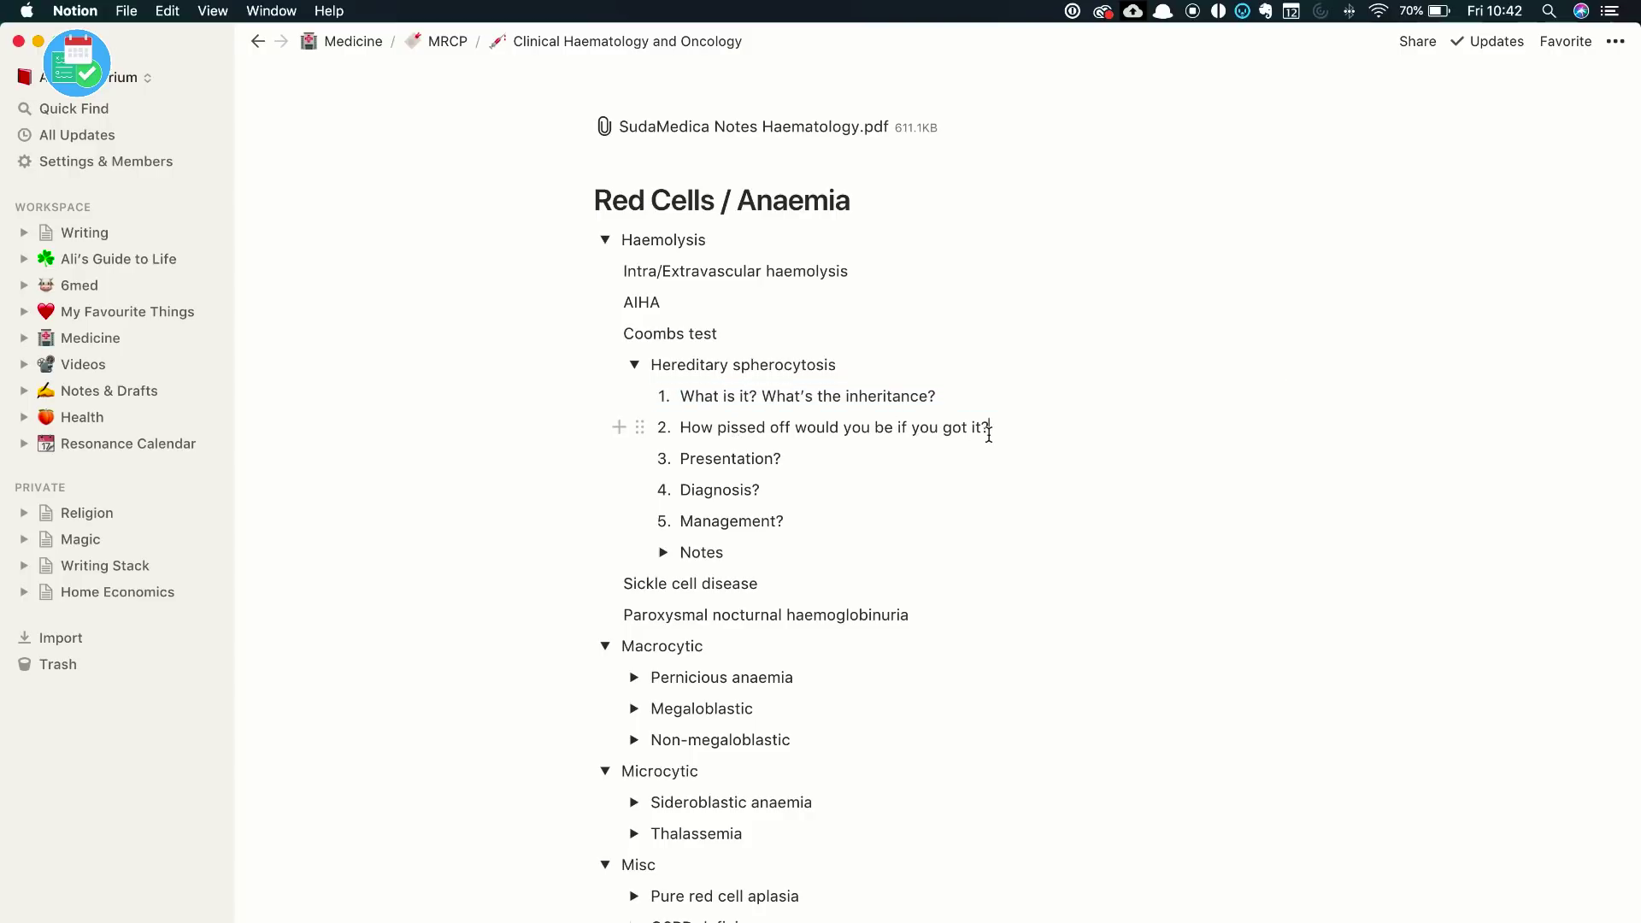
triple_click(1027, 429)
triple_click(1030, 428)
click(1030, 428)
triple_click(711, 457)
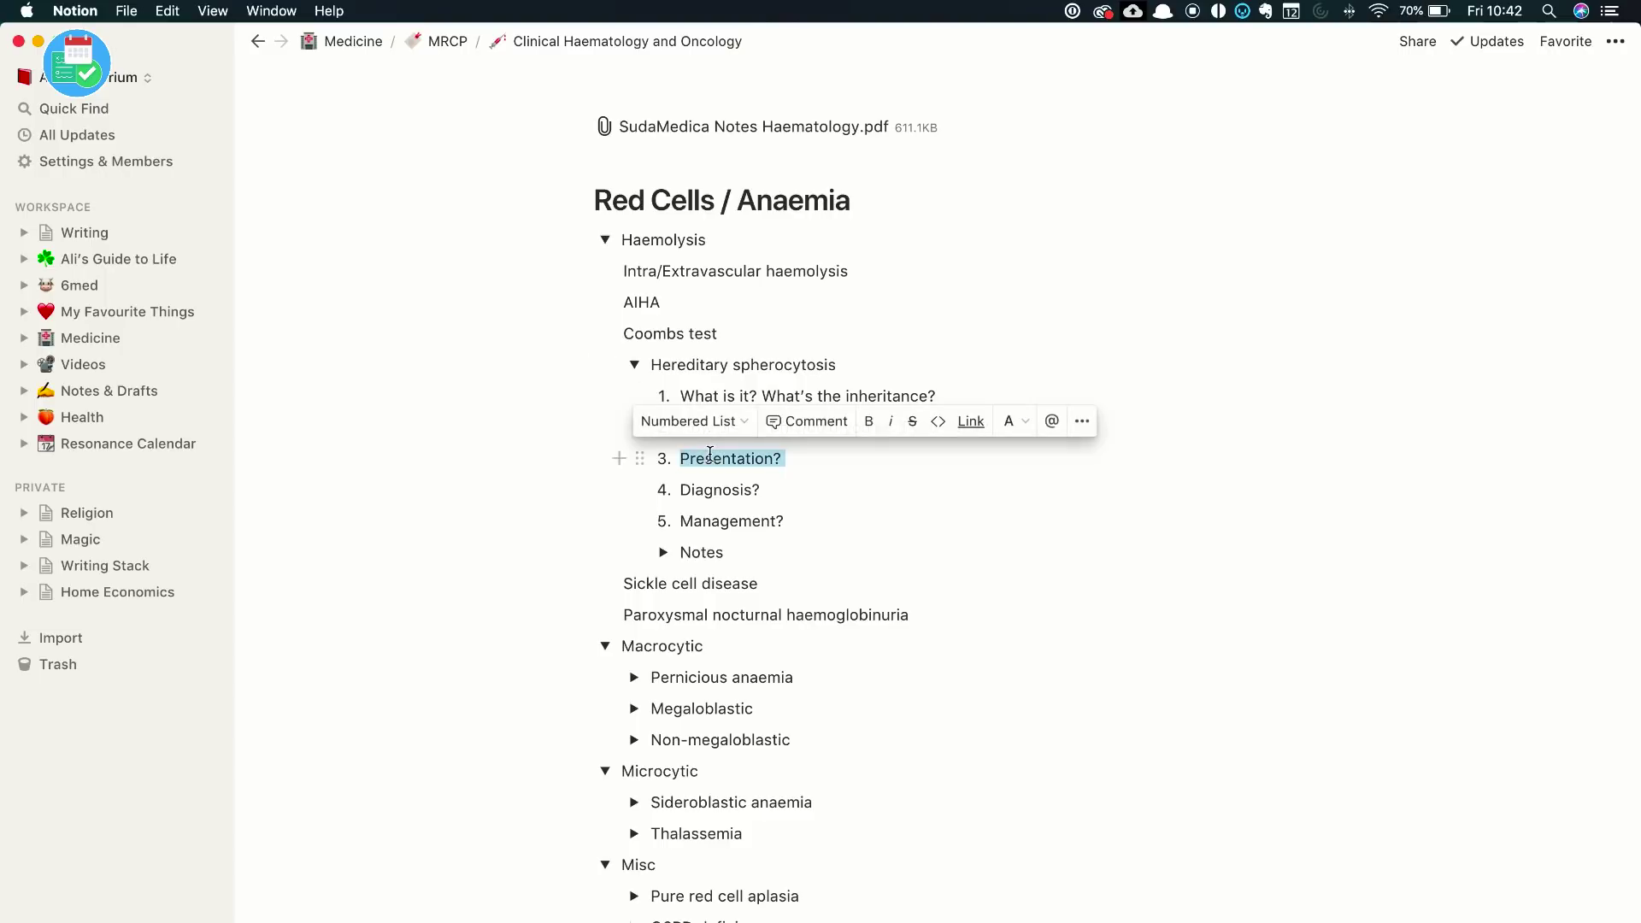
click(712, 457)
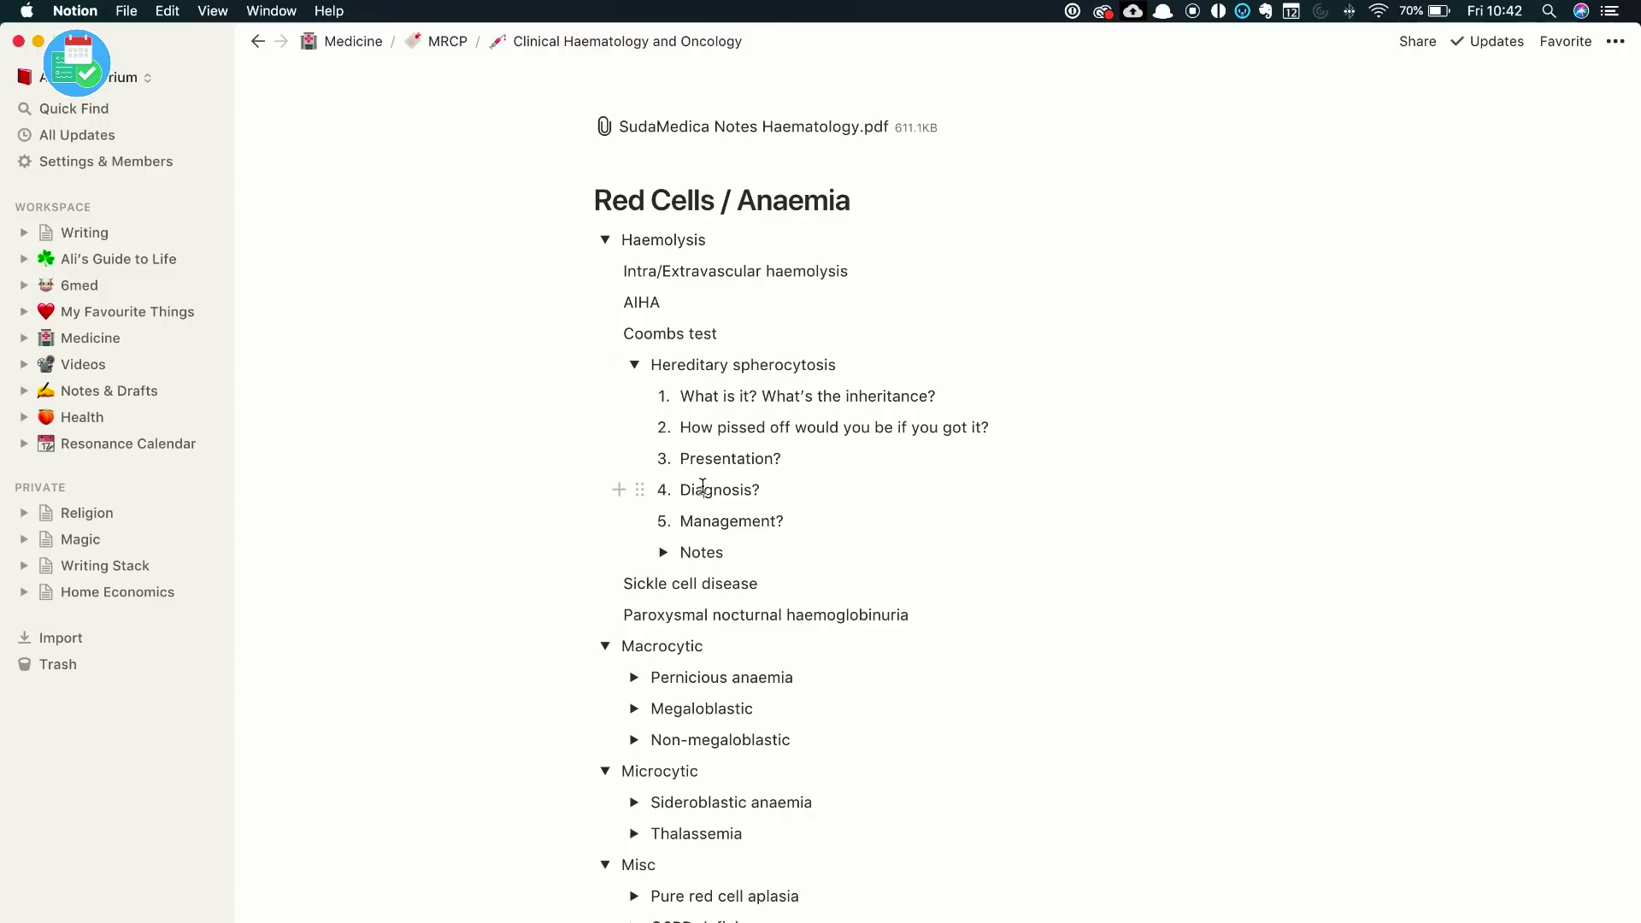
scroll(712, 511, down, 2)
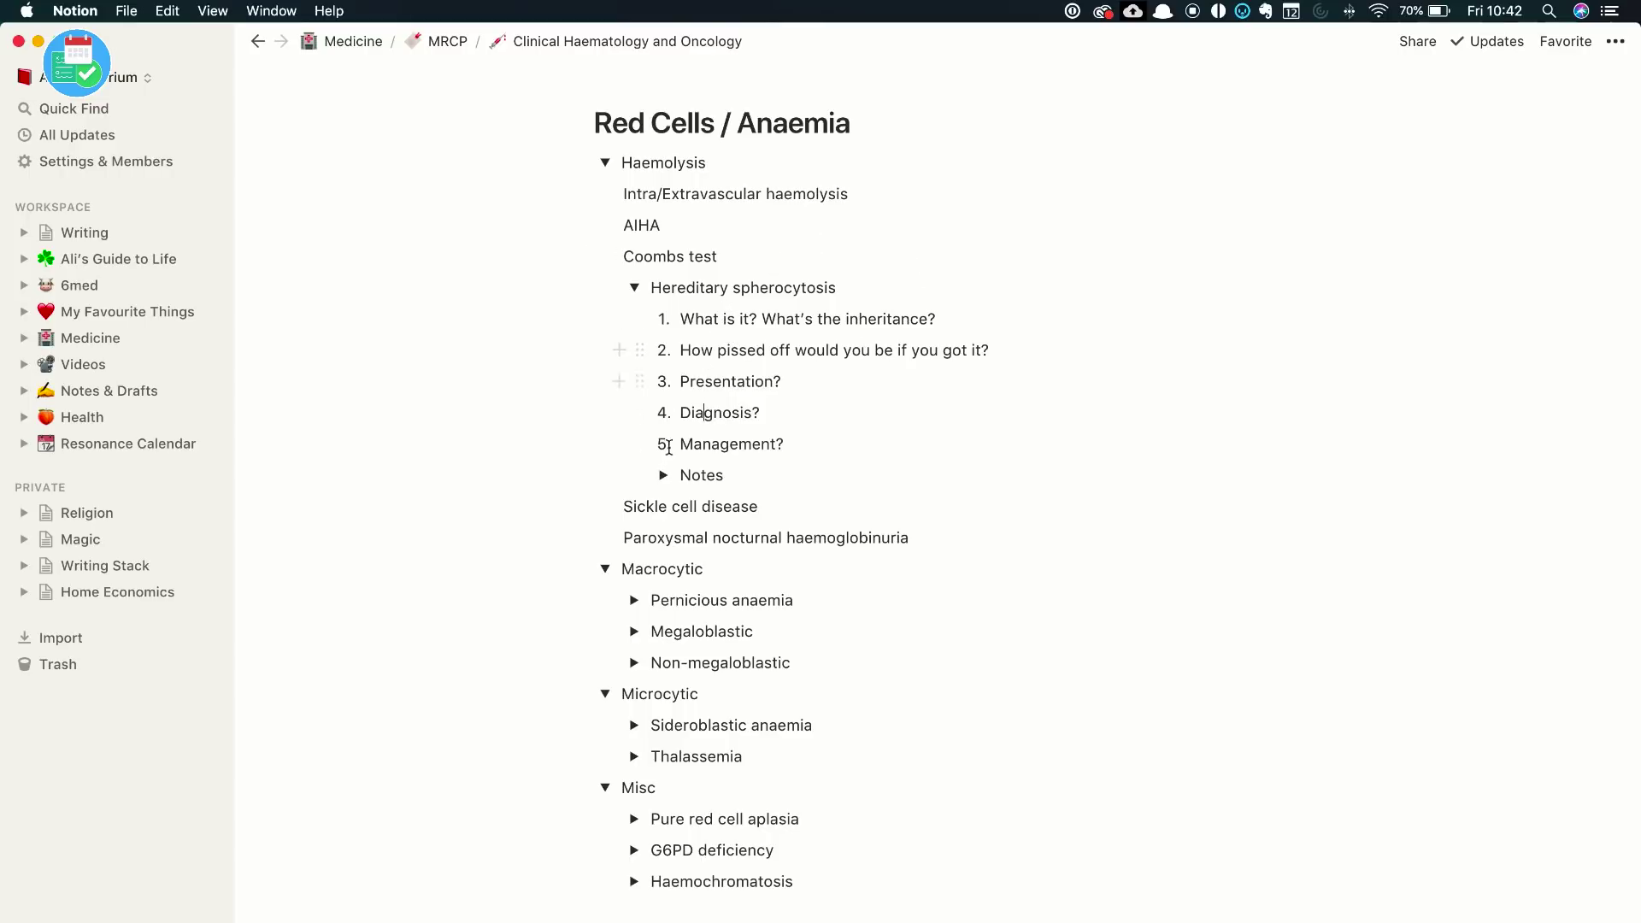
click(663, 476)
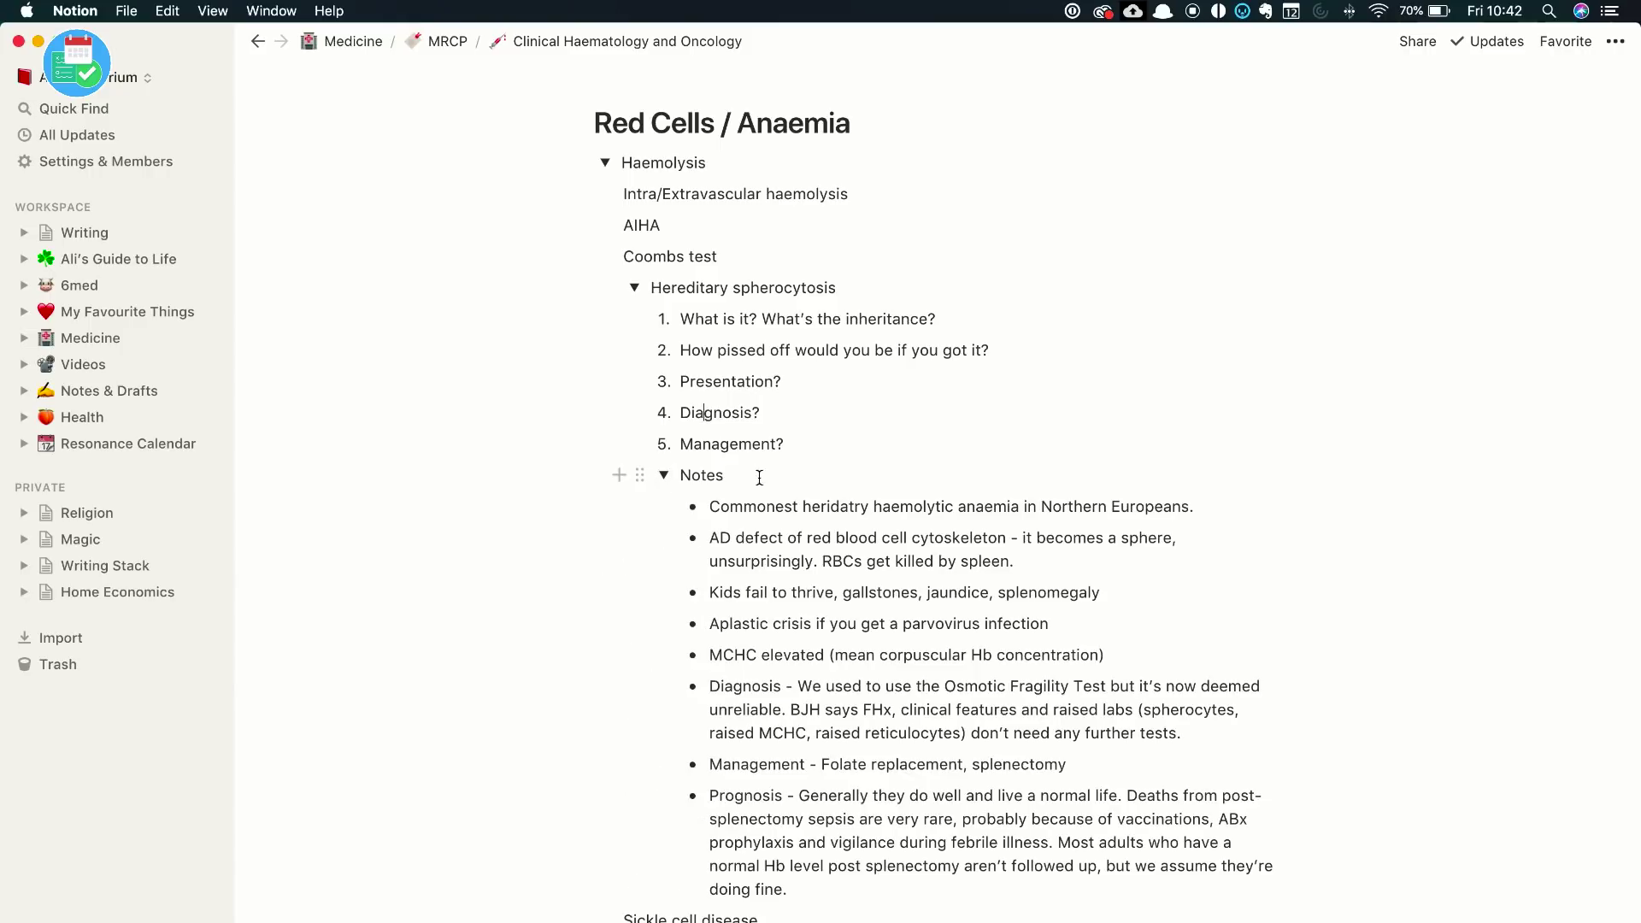
scroll(756, 479, down, 3)
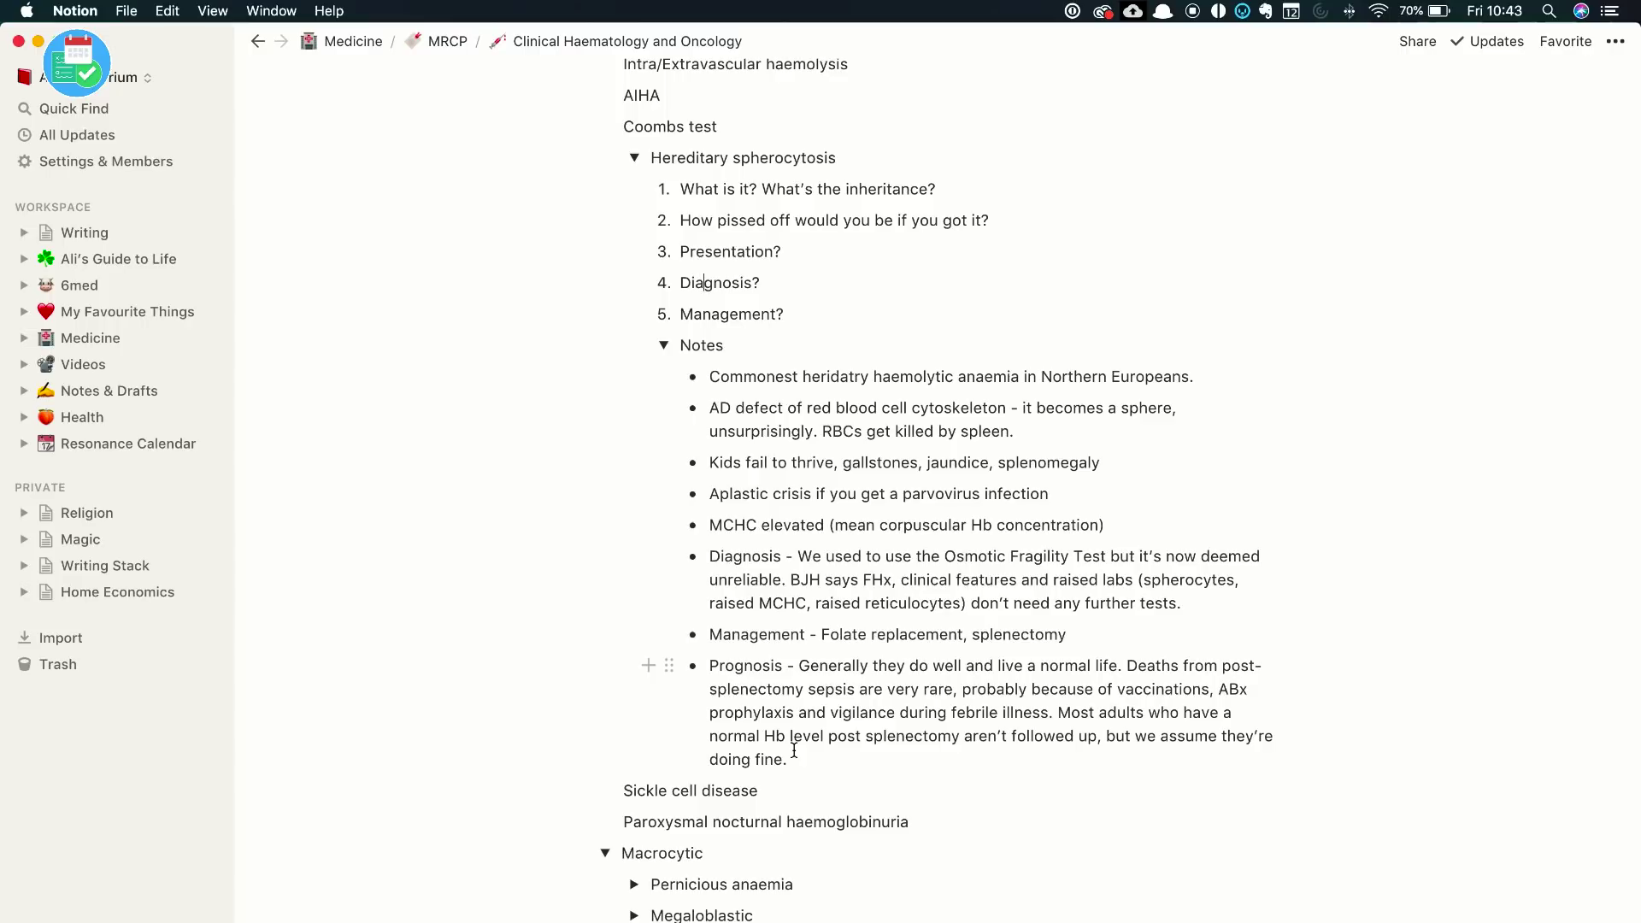
click(663, 345)
scroll(714, 387, up, 1)
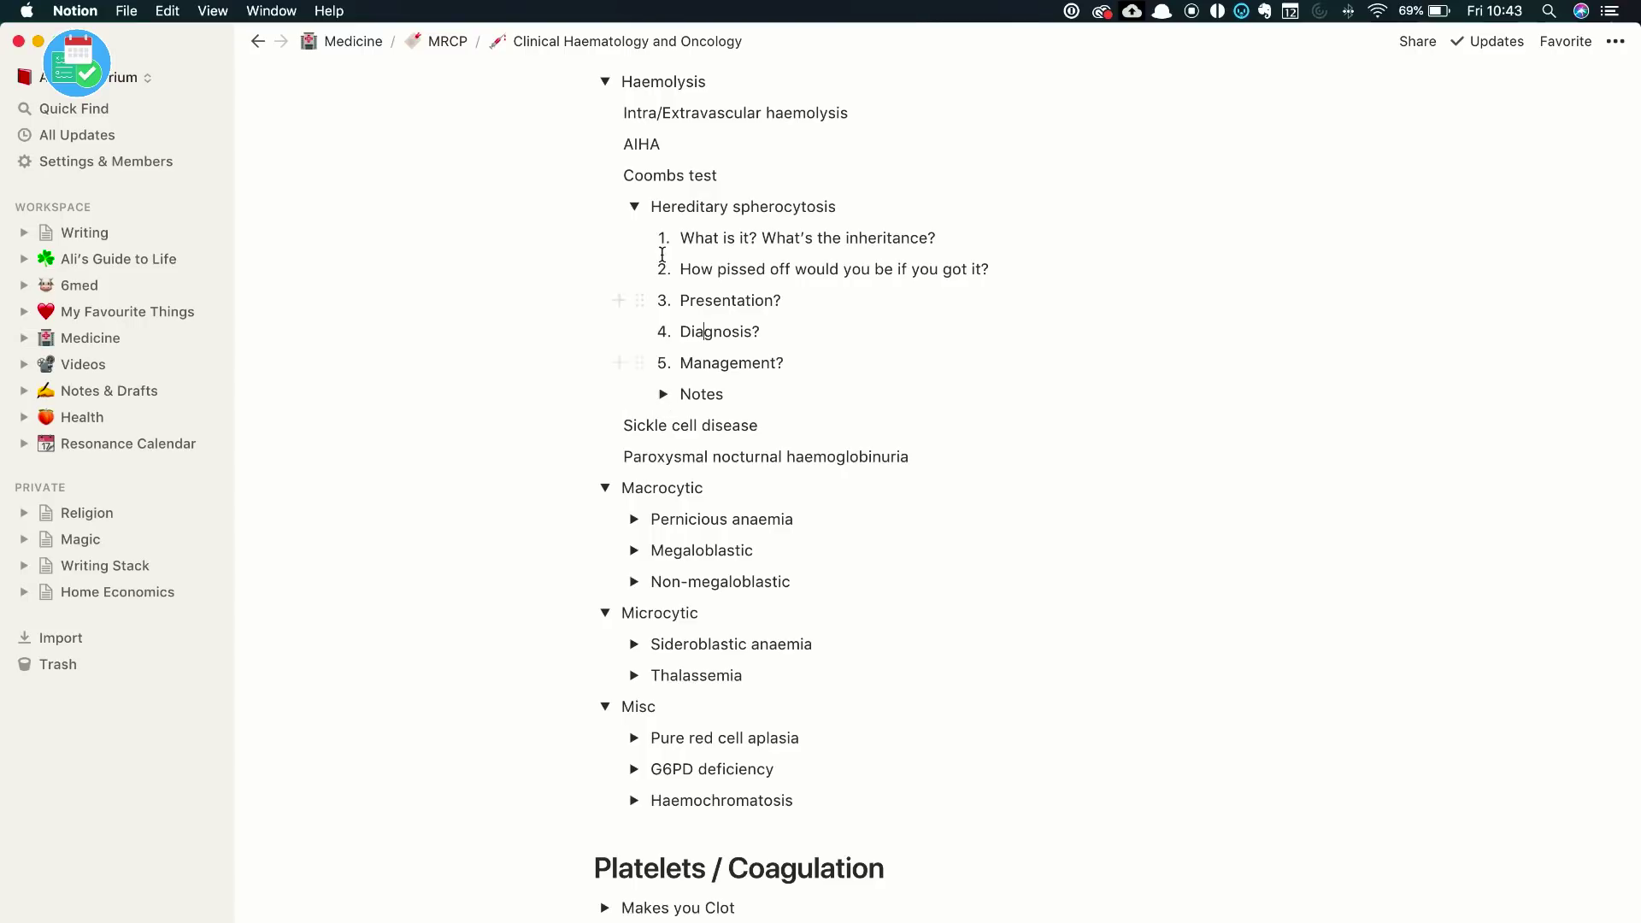
Toggle the Hereditary spherocytosis, Megaloblastic and Notes sections closed and open again
scroll(657, 133, up, 3)
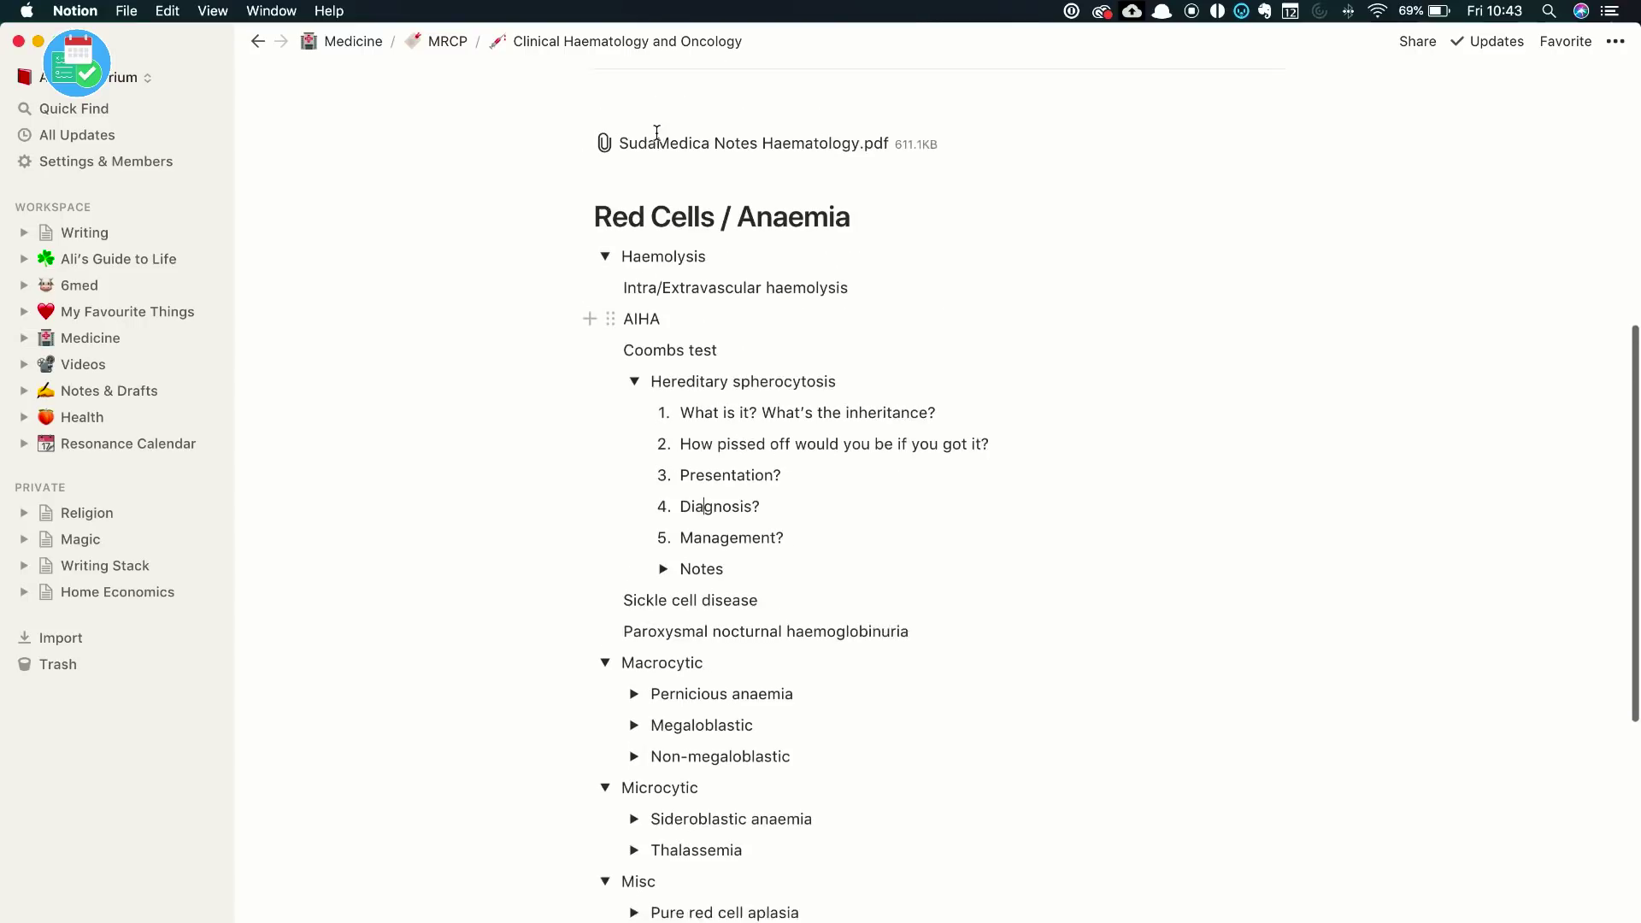
scroll(657, 133, down, 3)
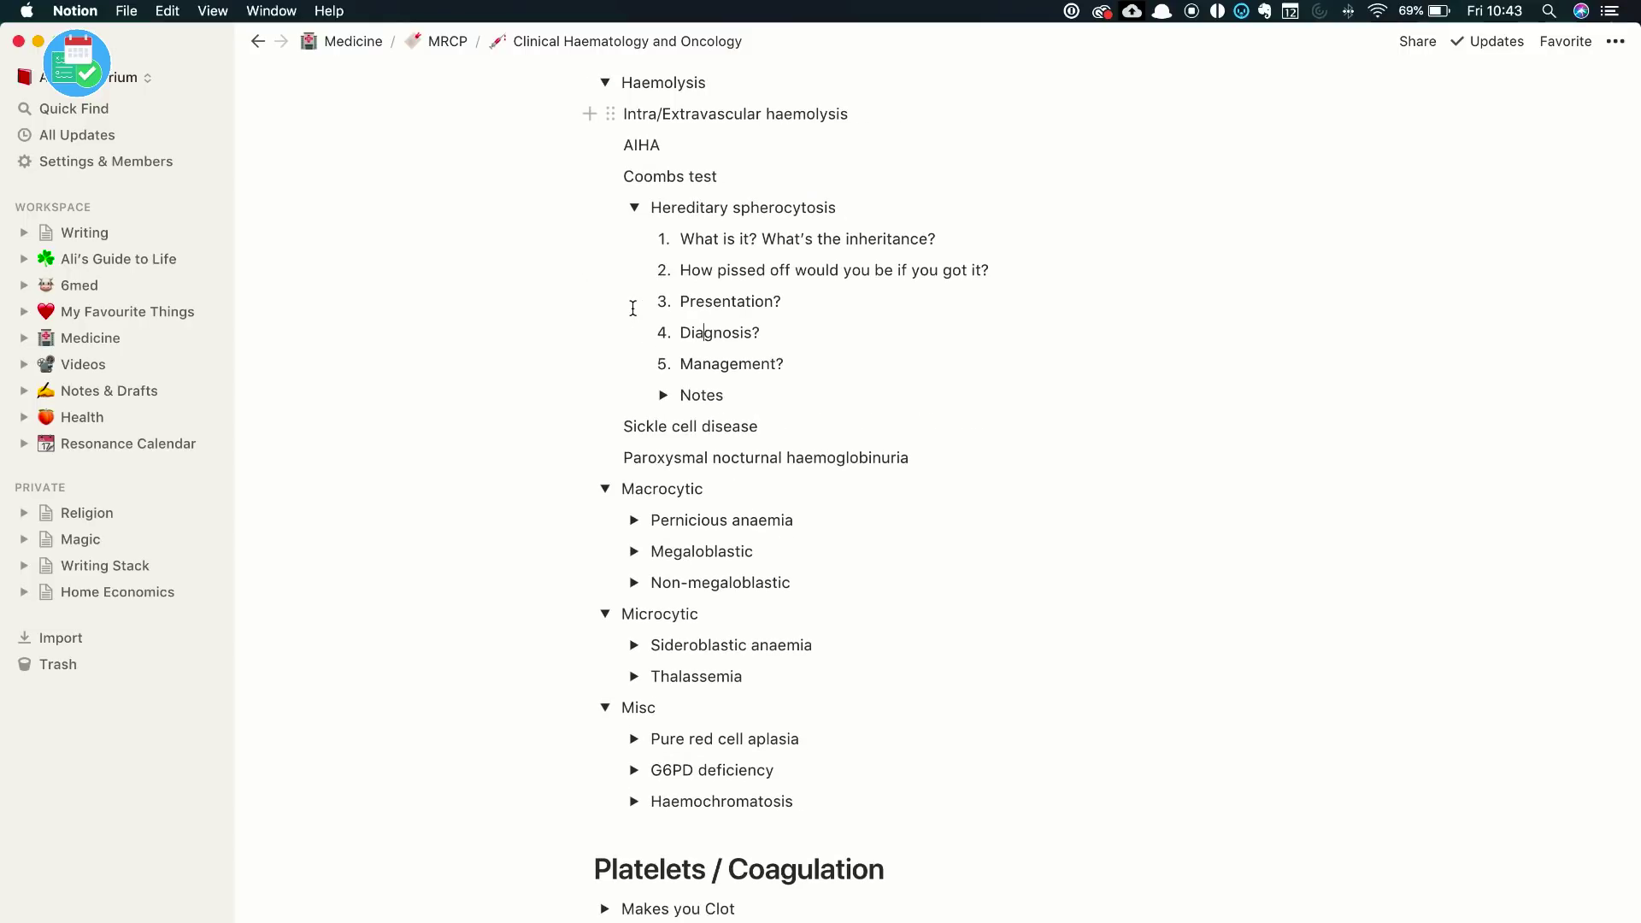
click(634, 208)
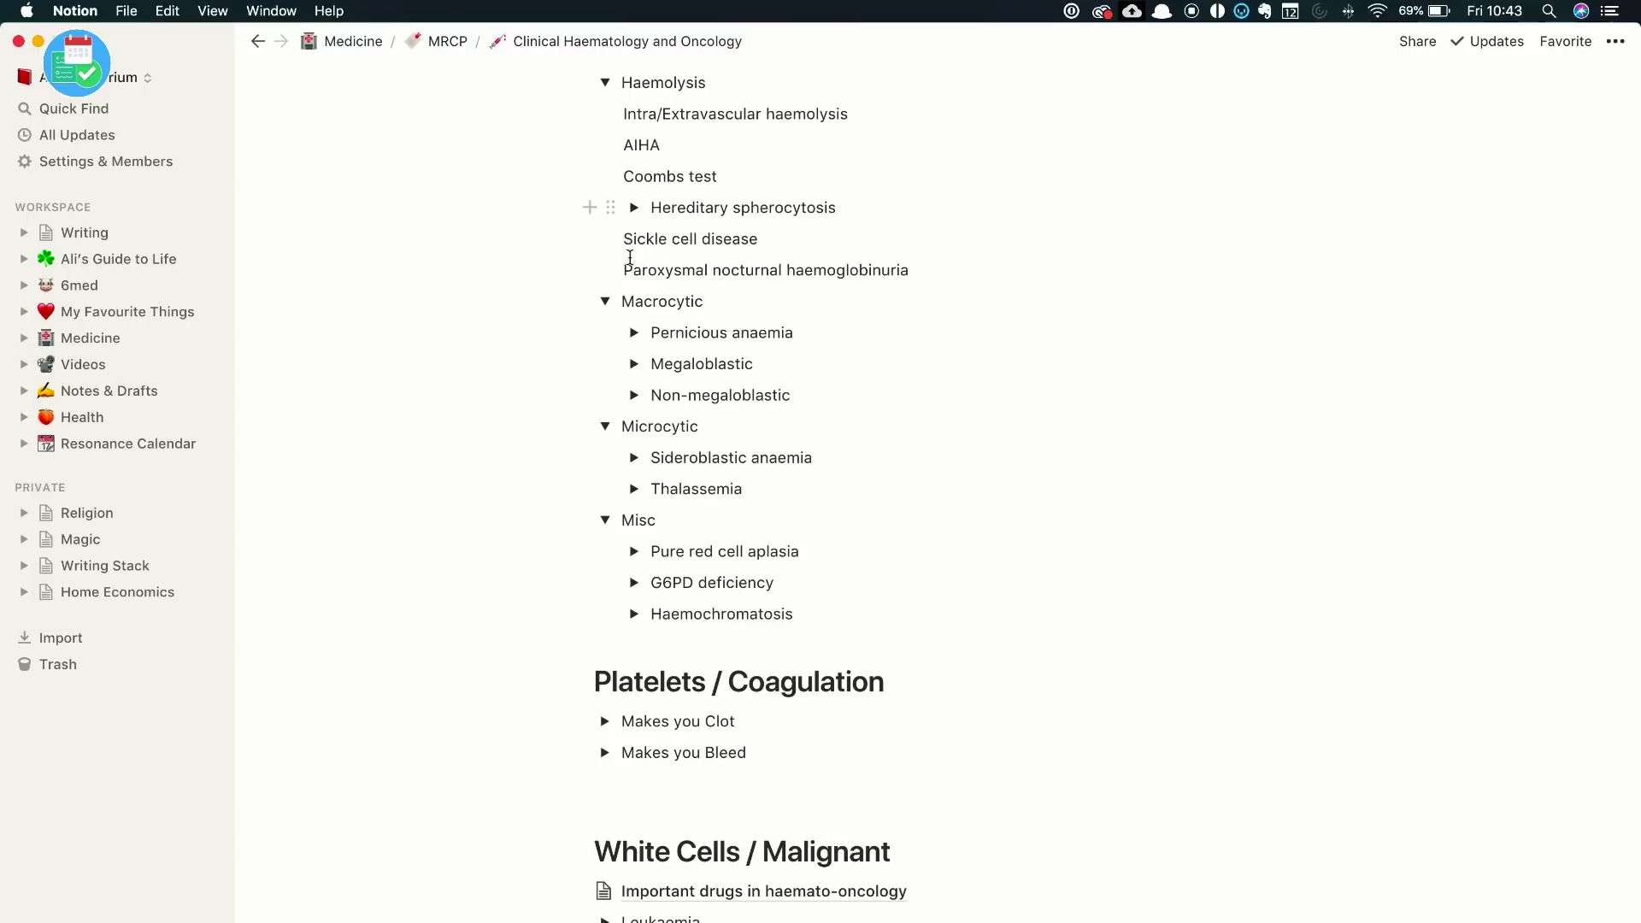
click(633, 364)
click(634, 364)
click(634, 208)
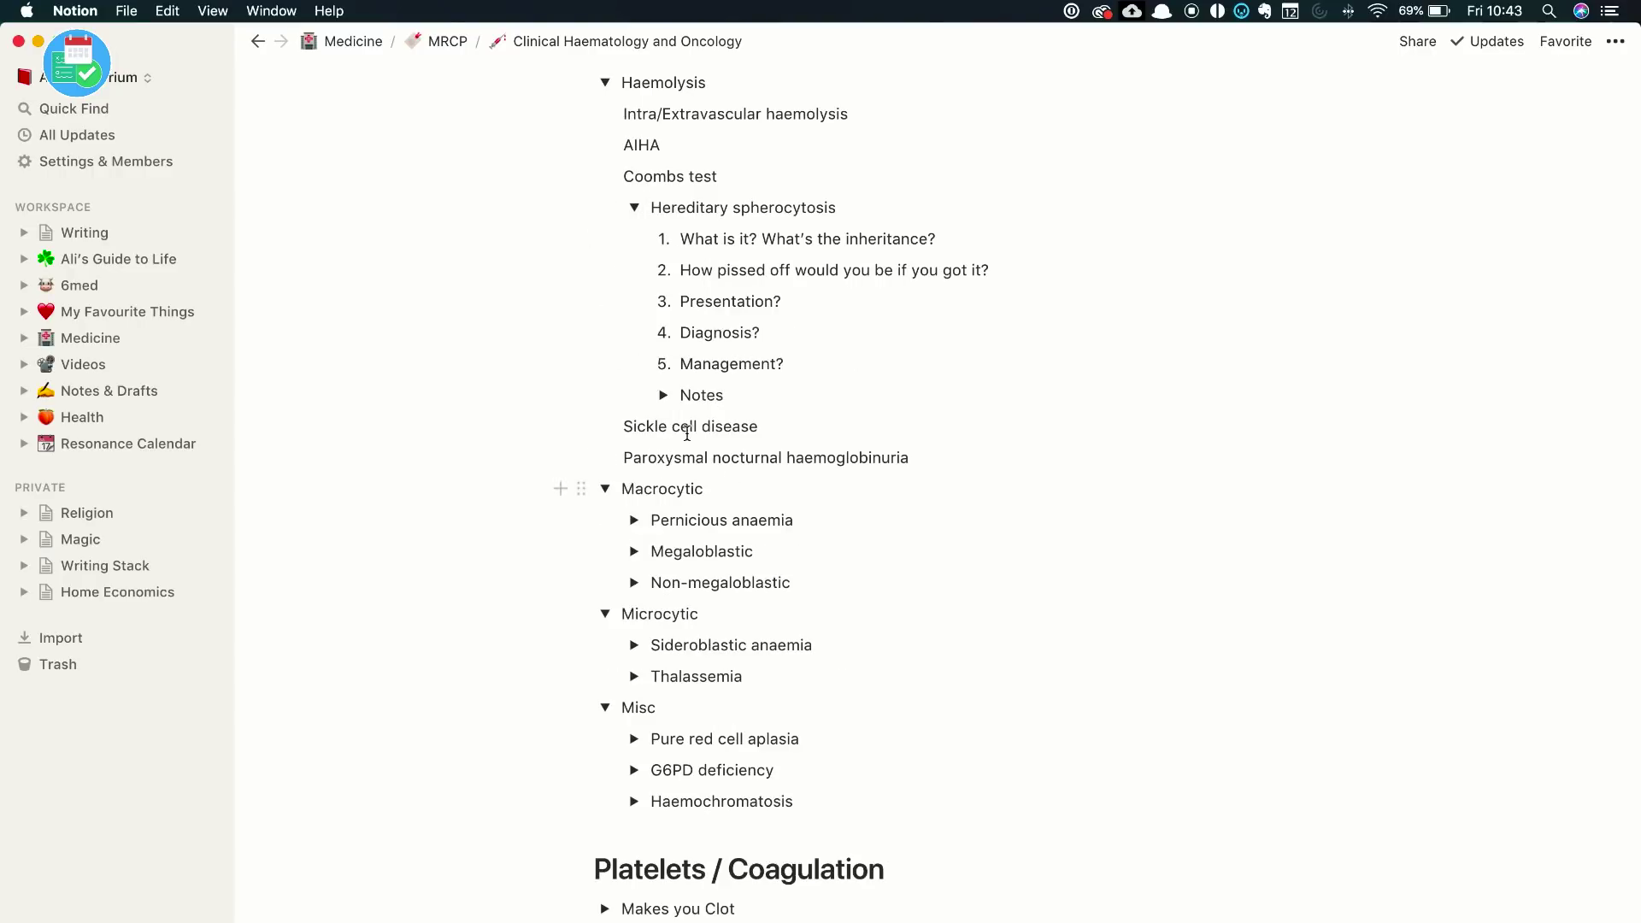
click(663, 395)
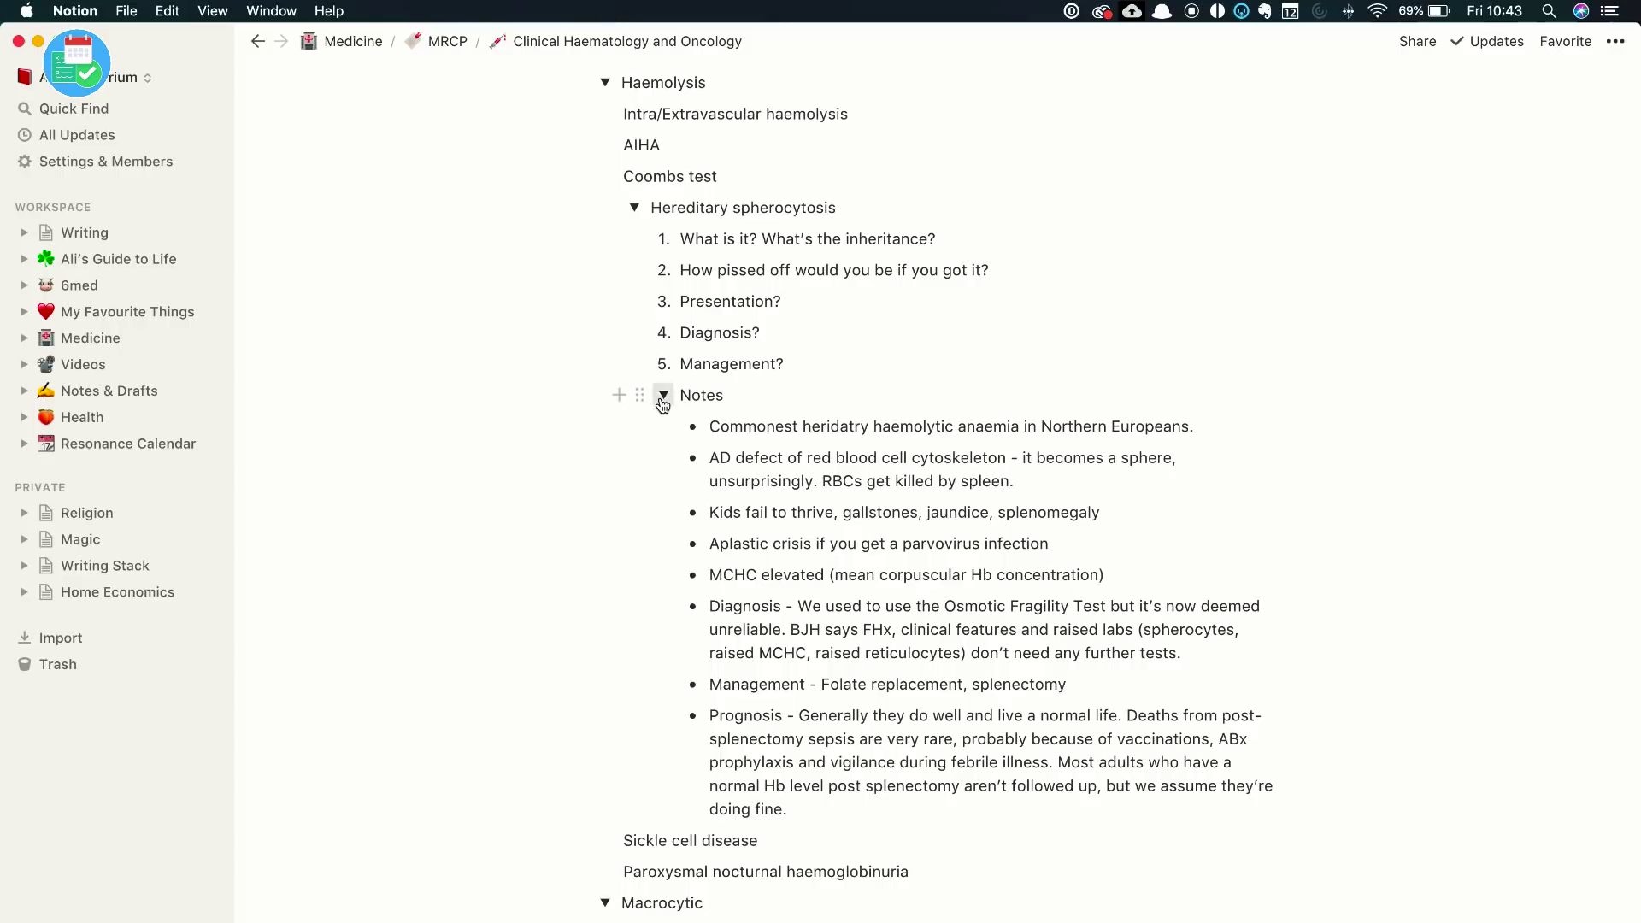
click(663, 395)
Select the first Hereditary spherocytosis question line and bring up its block options menu
triple_click(748, 240)
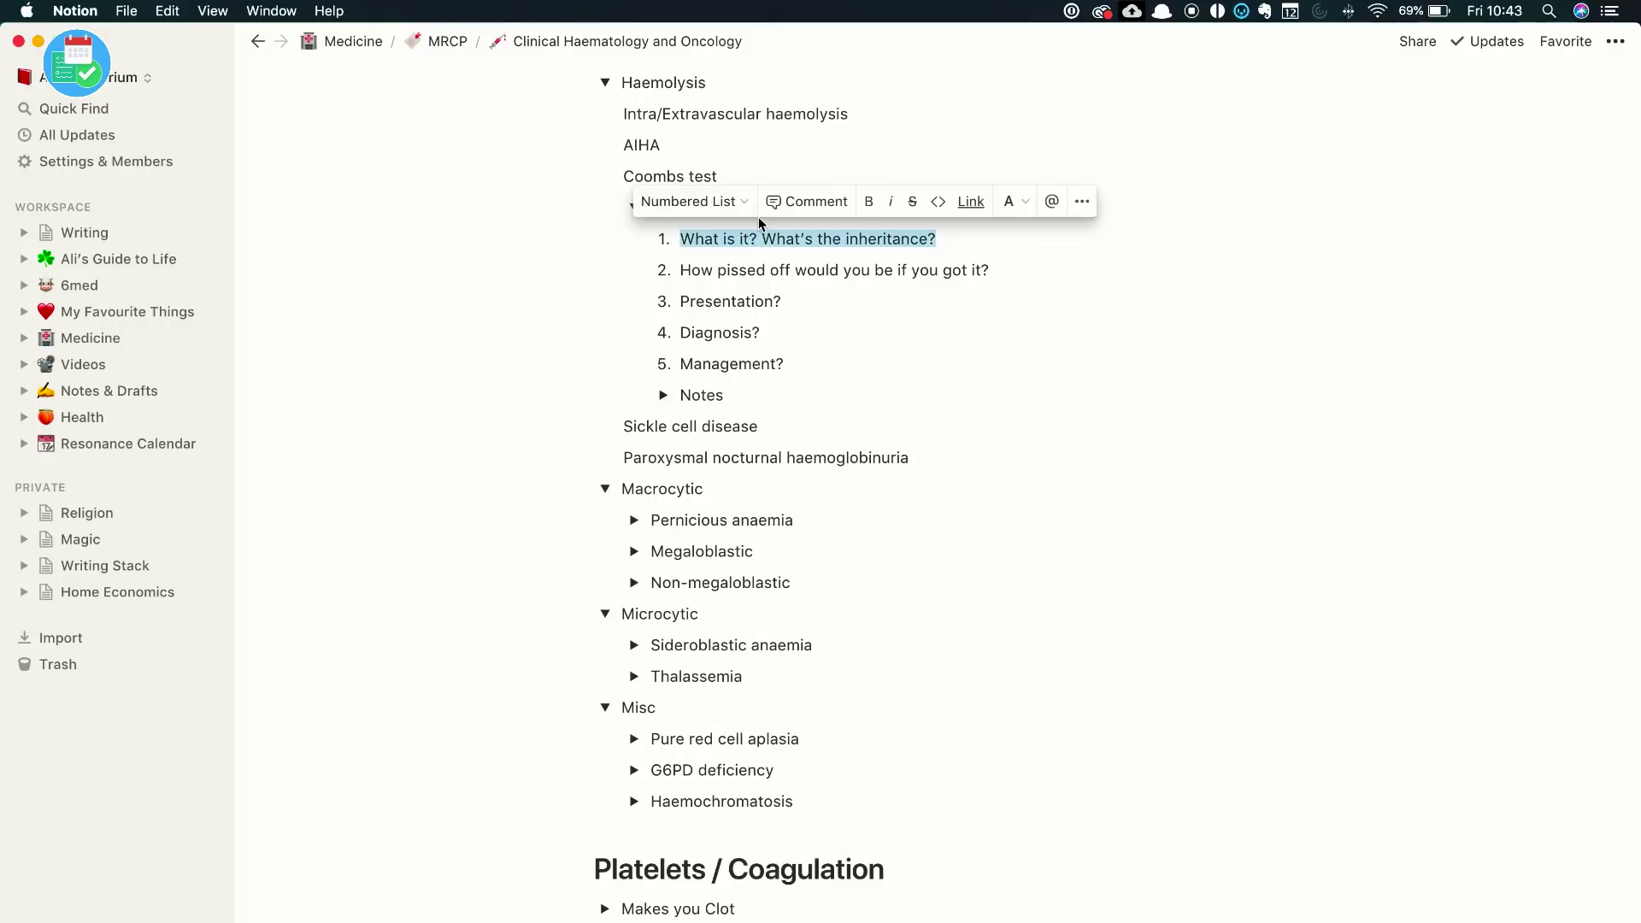
click(787, 239)
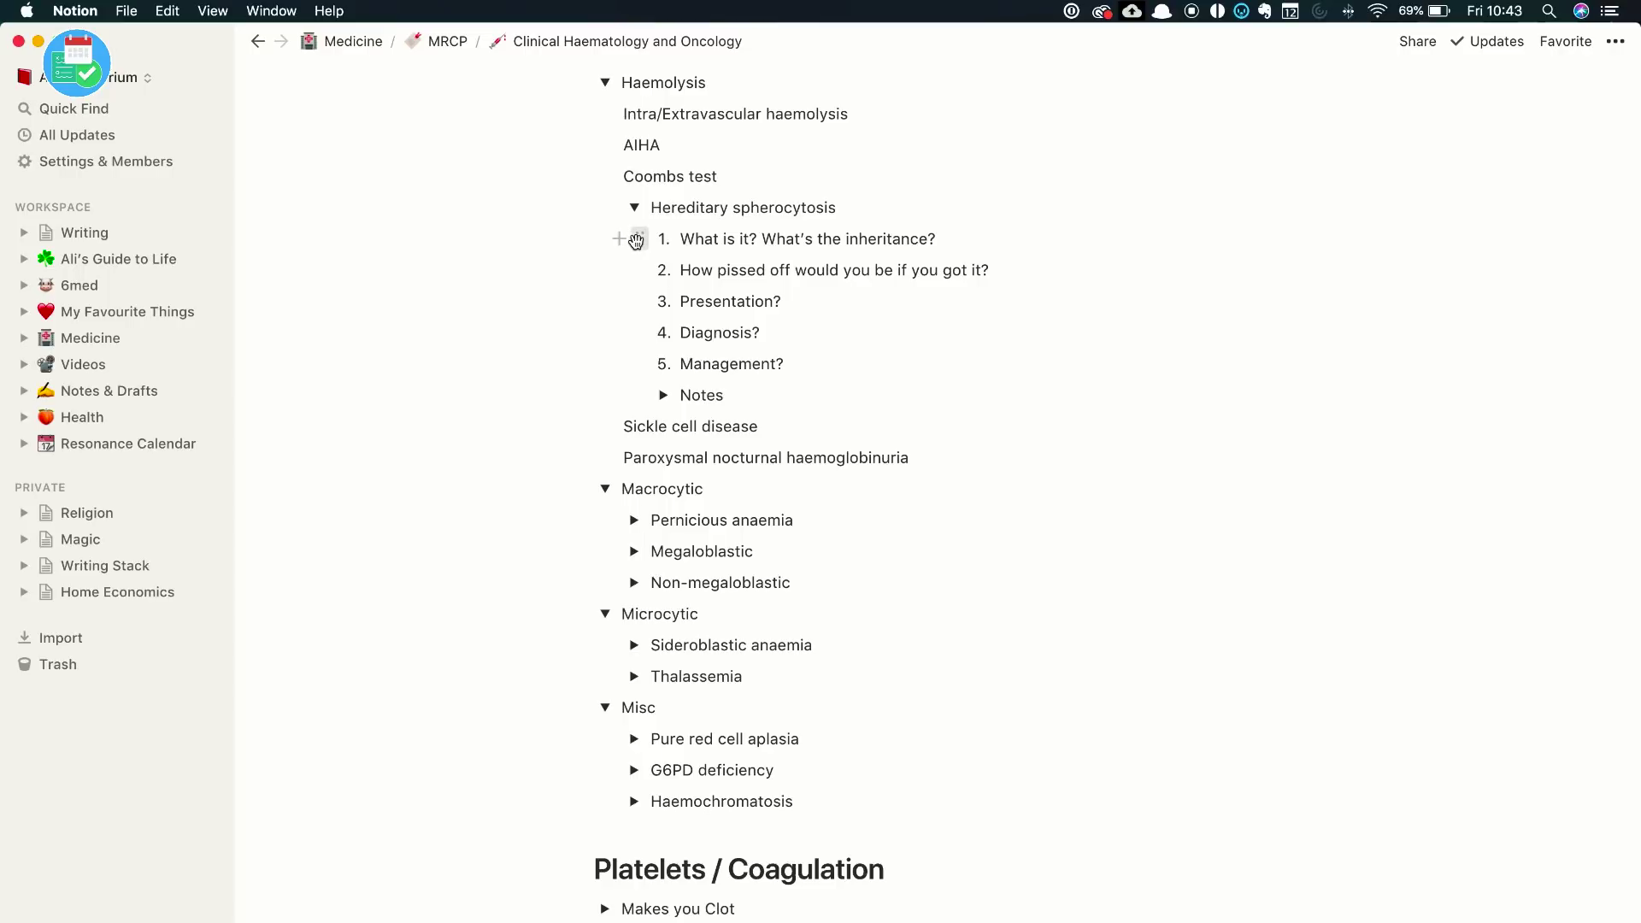
click(636, 240)
mouse_move(530, 336)
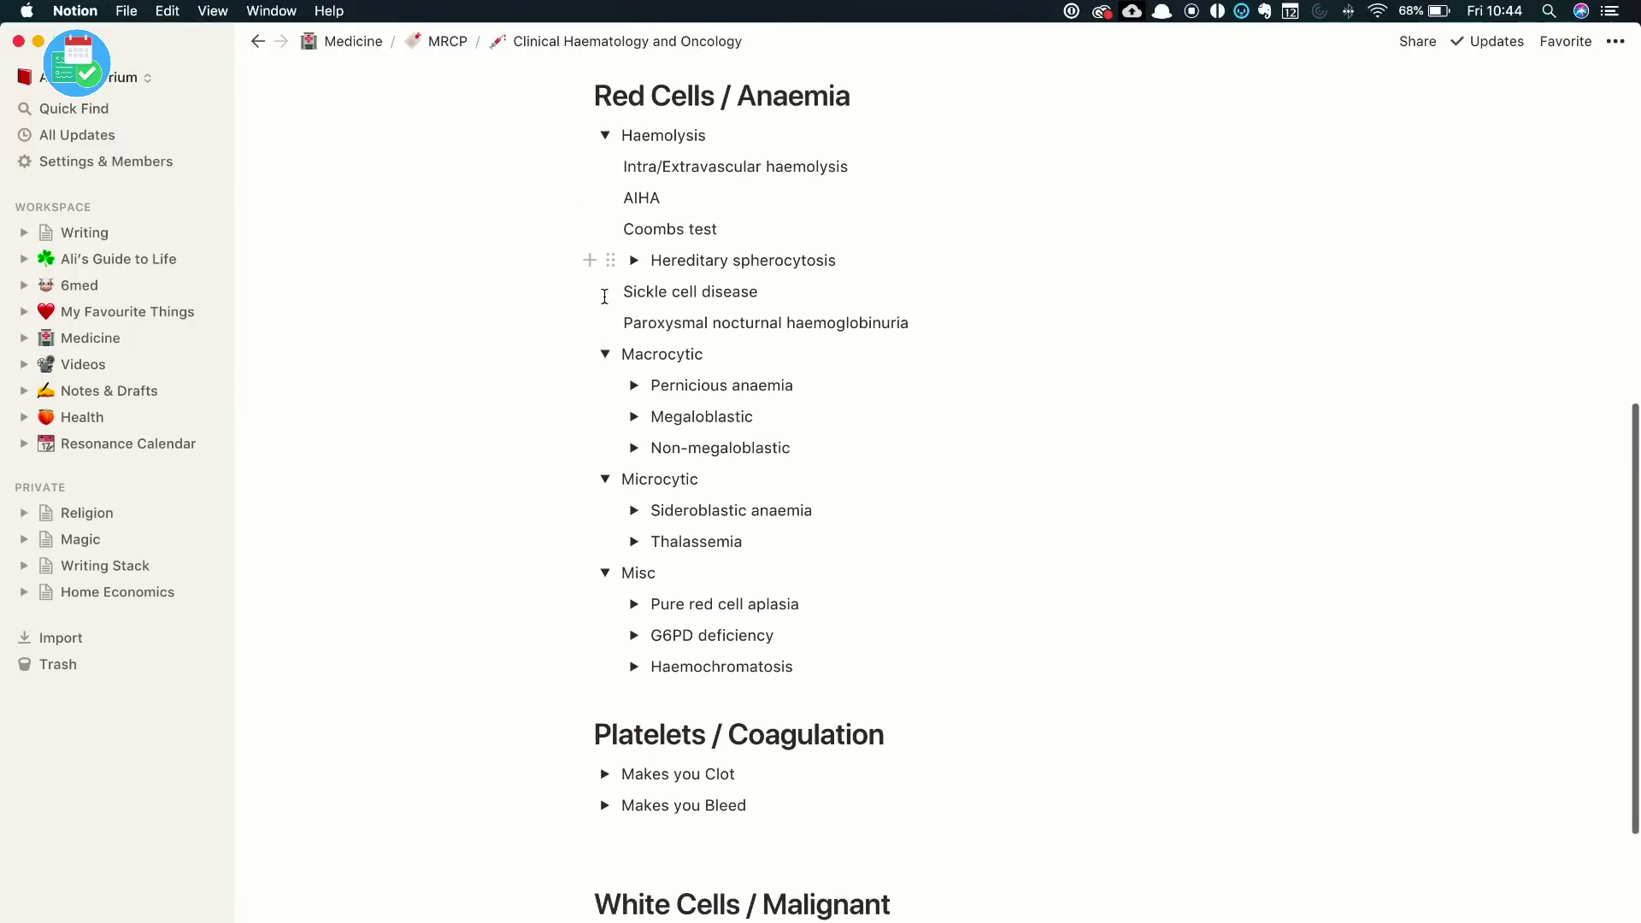
scroll(604, 297, up, 10)
scroll(604, 296, down, 9)
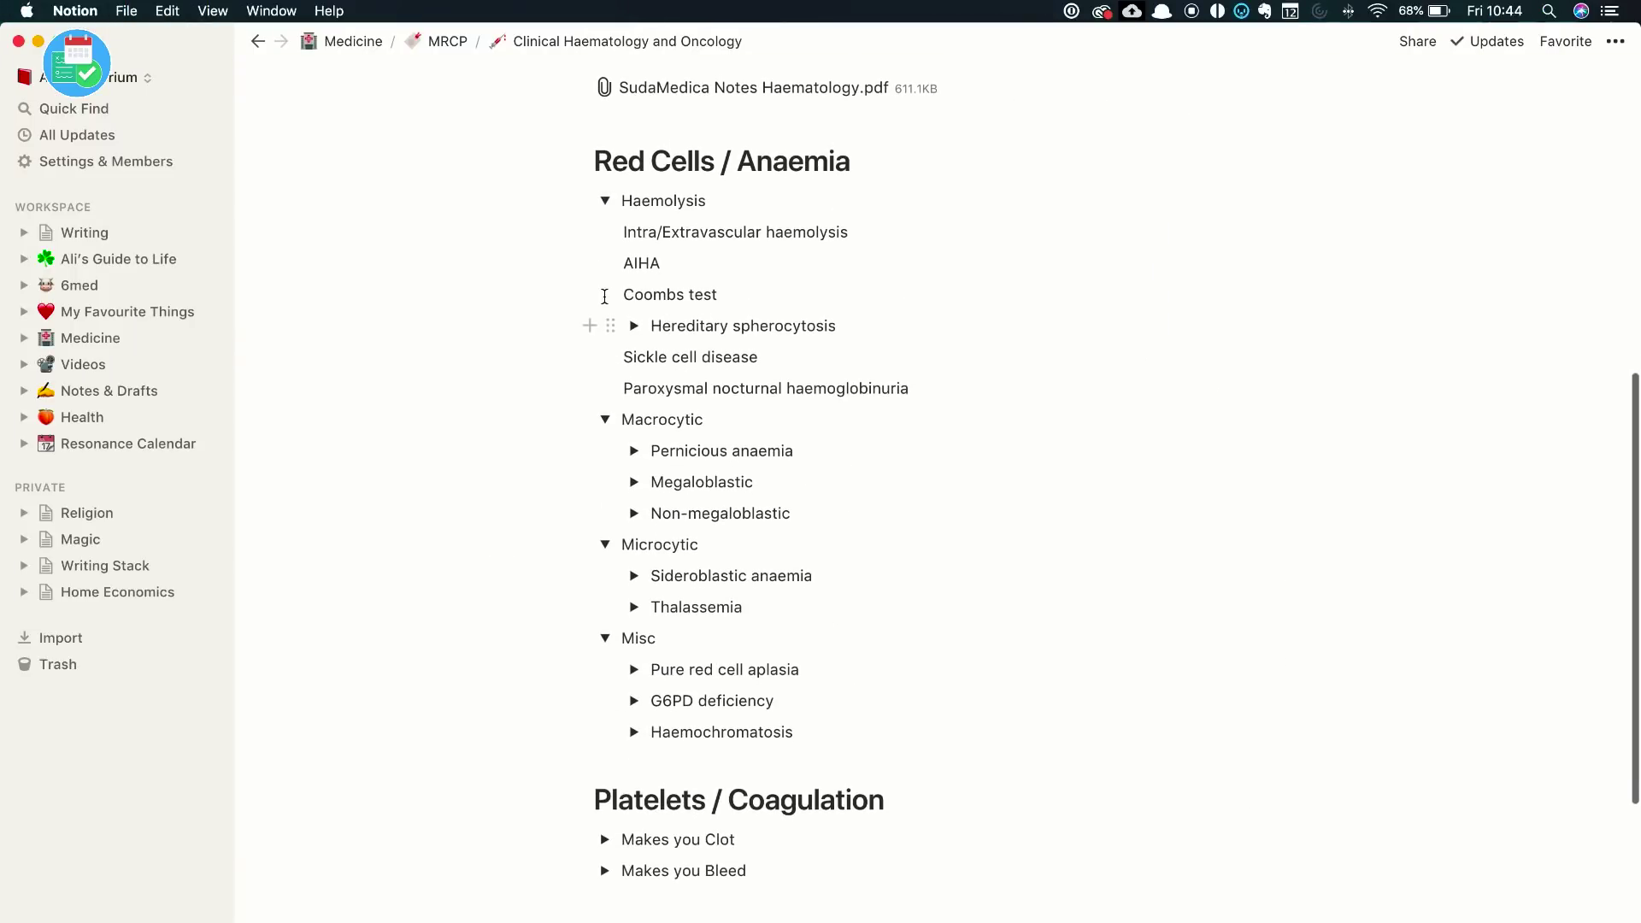
scroll(604, 297, up, 1)
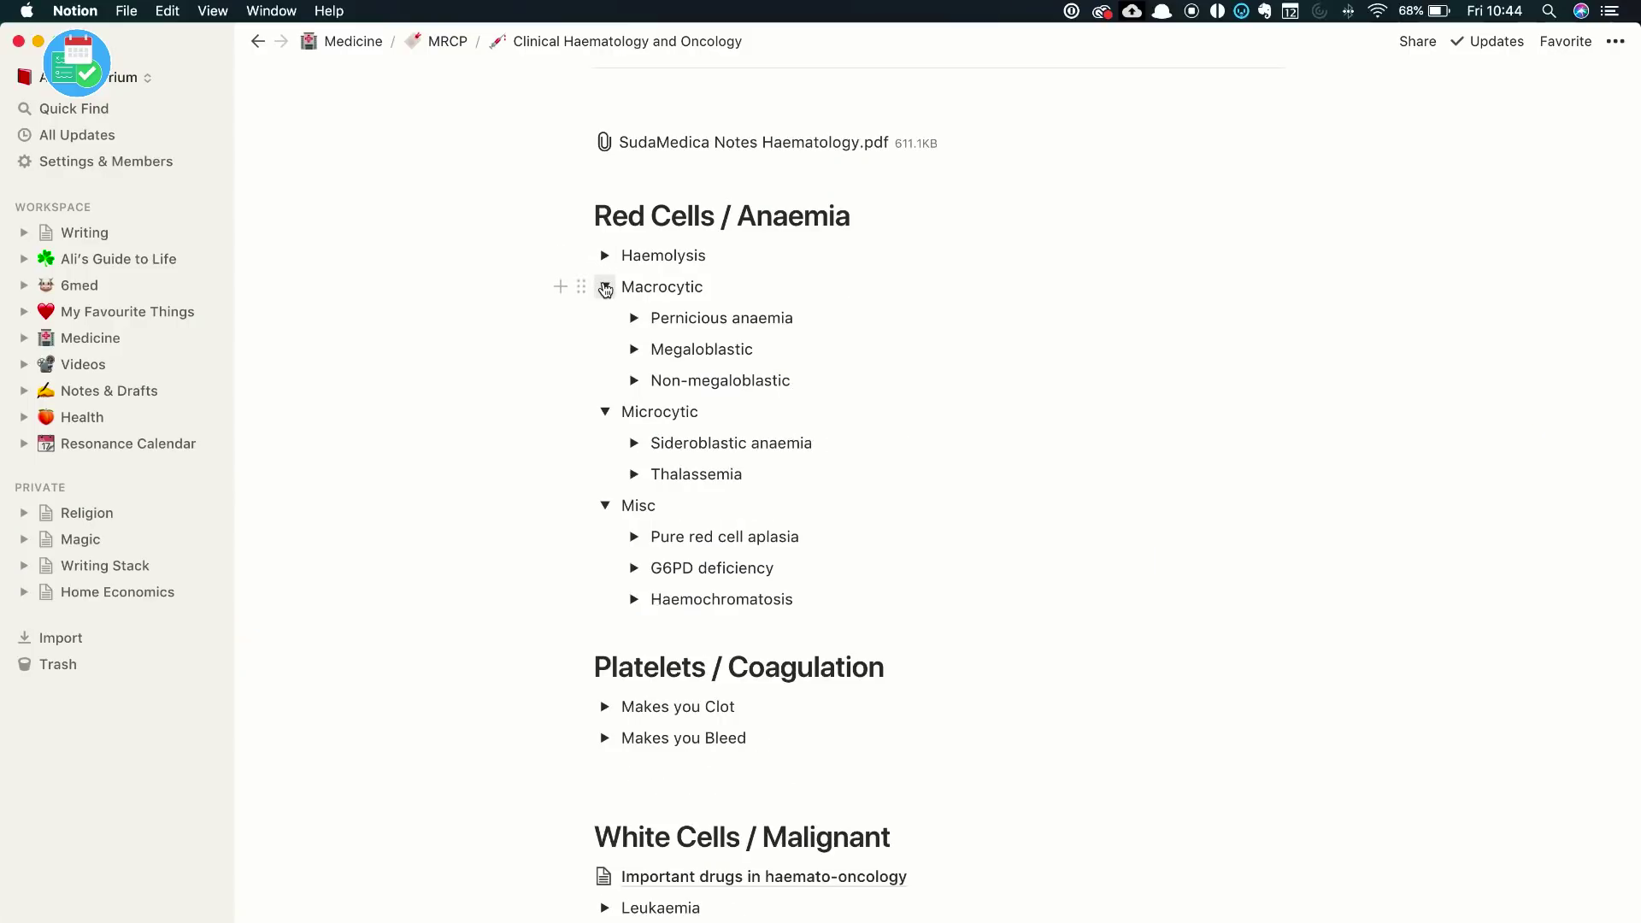
Add a new empty toggle block indented under Haemochromatosis
click(759, 621)
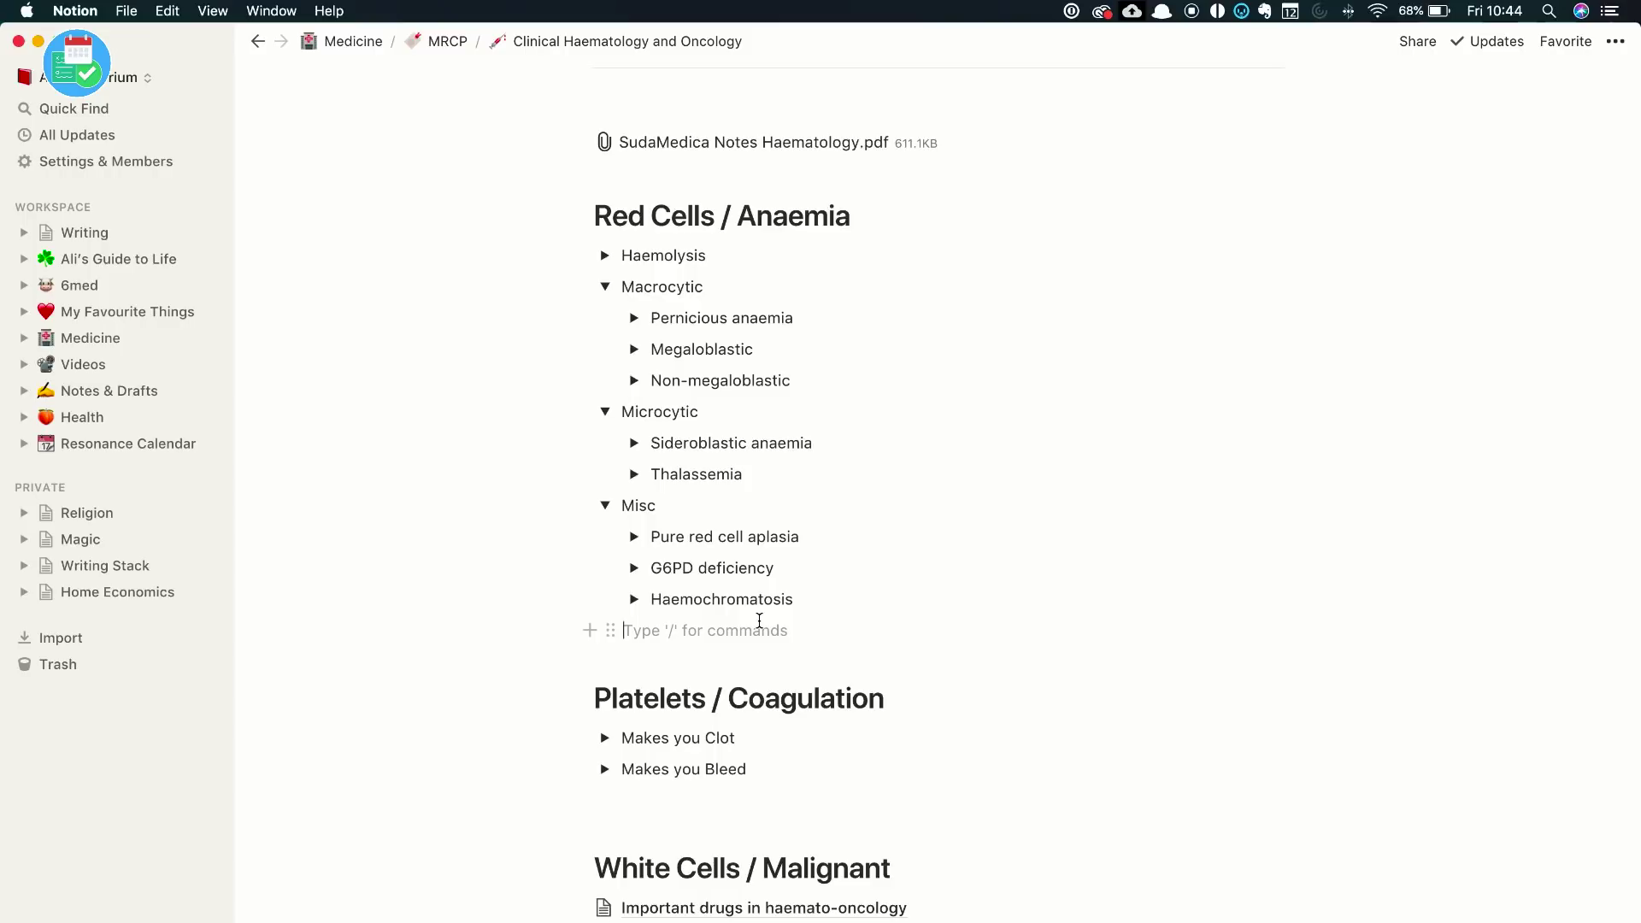
key(BackSpace)
key(Return)
key(Tab)
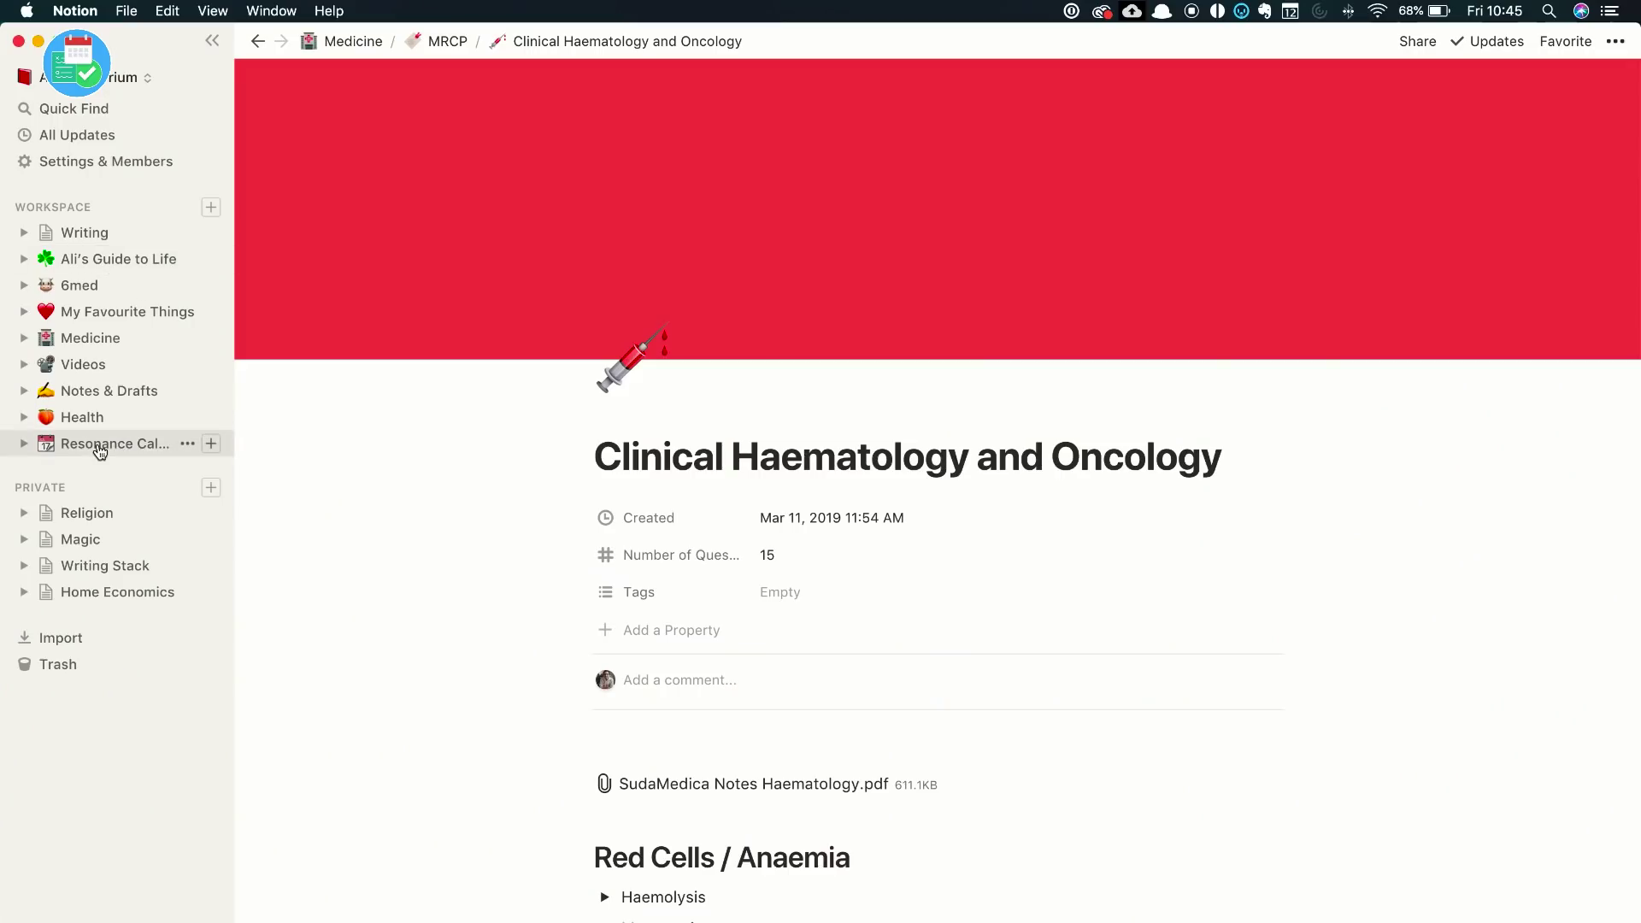
Open Resonance Calendar and try its Calendar and Consumption Table views
click(100, 446)
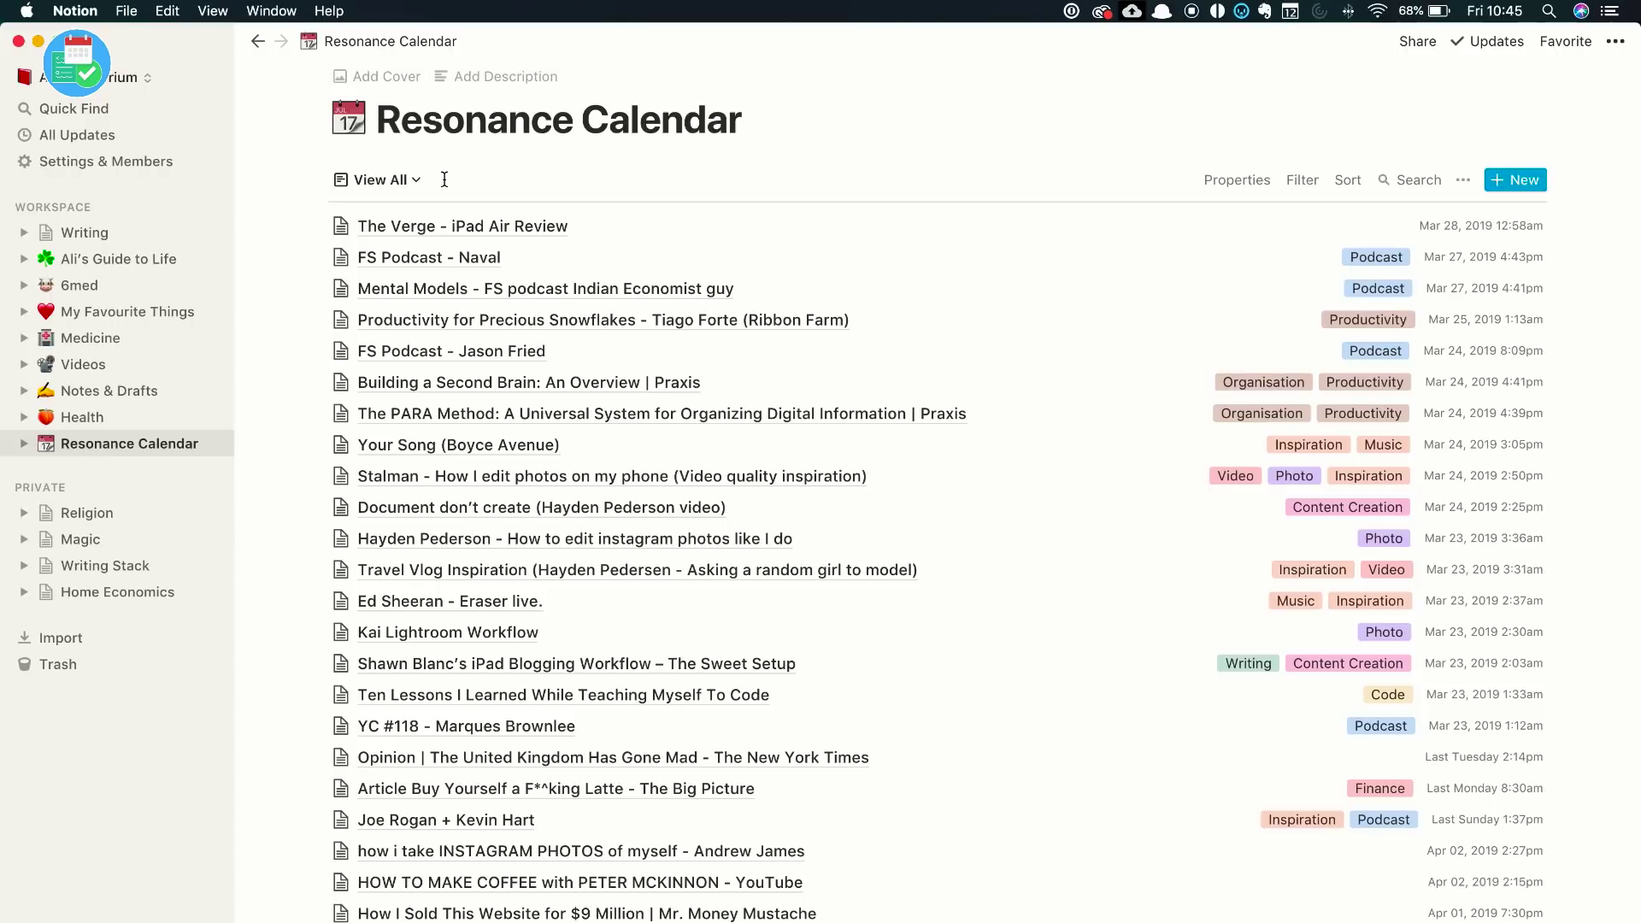
click(395, 184)
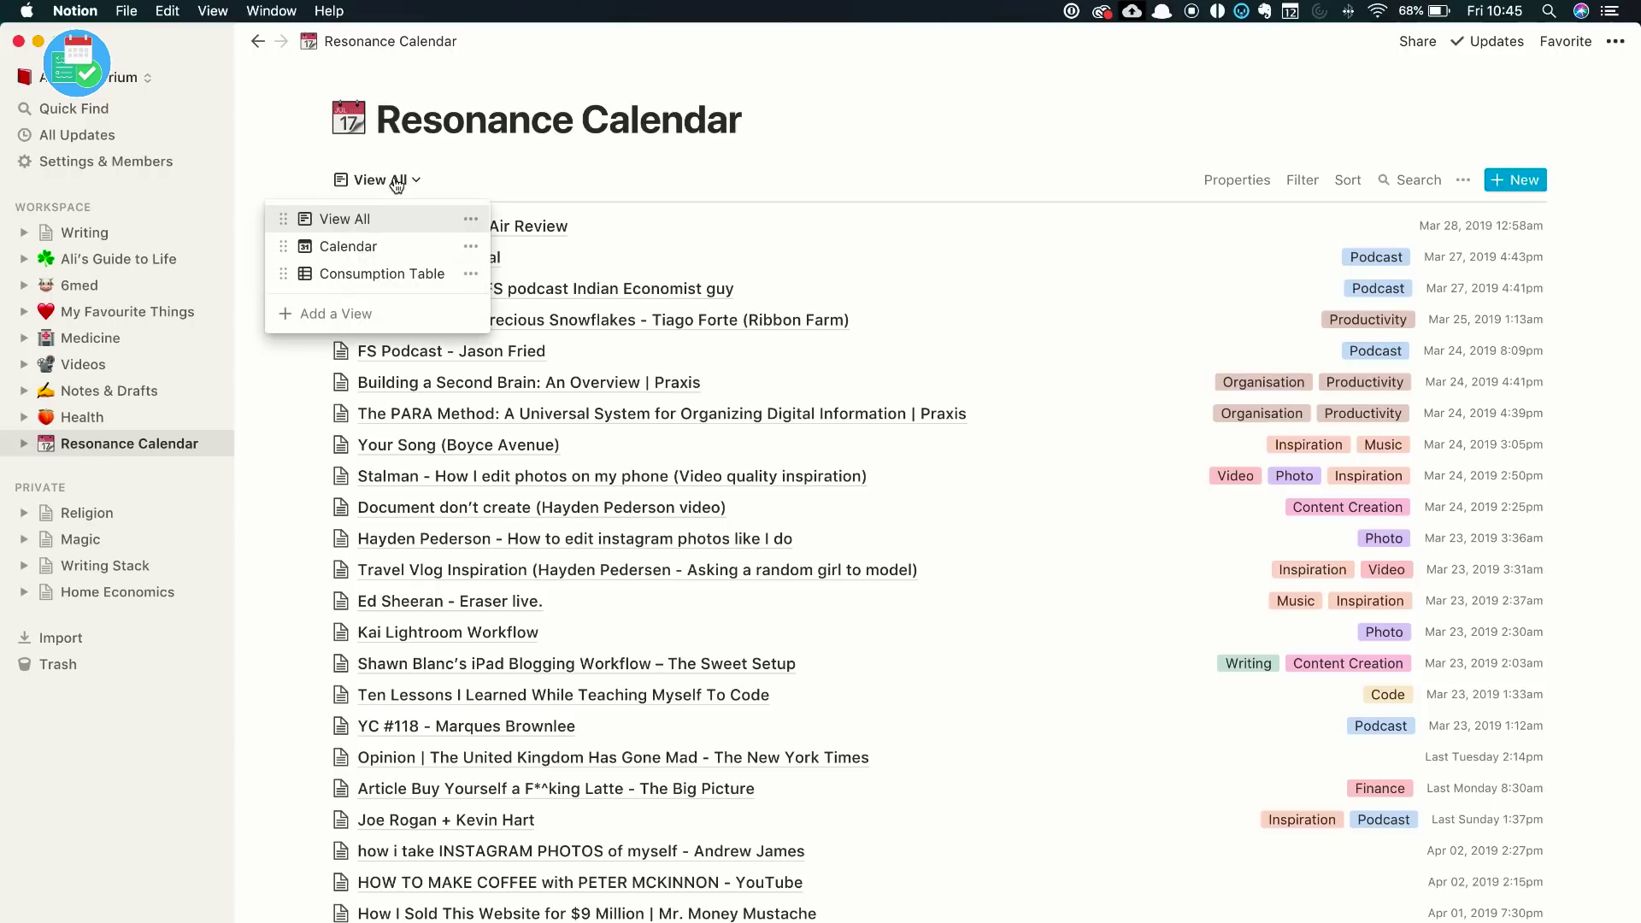
click(382, 249)
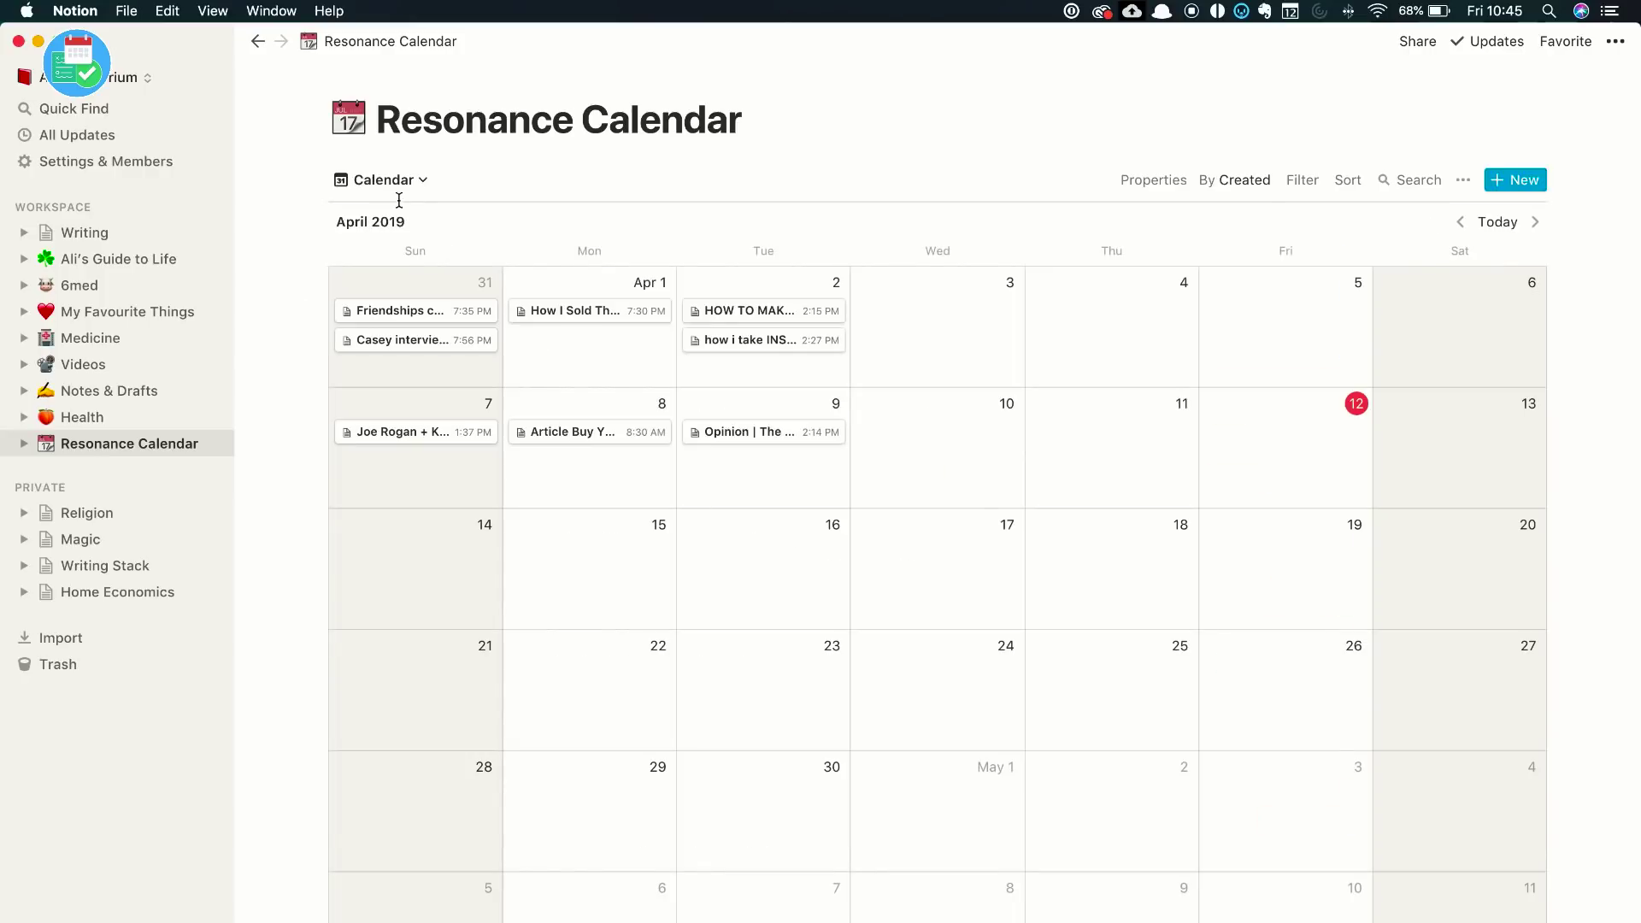
click(400, 187)
click(393, 272)
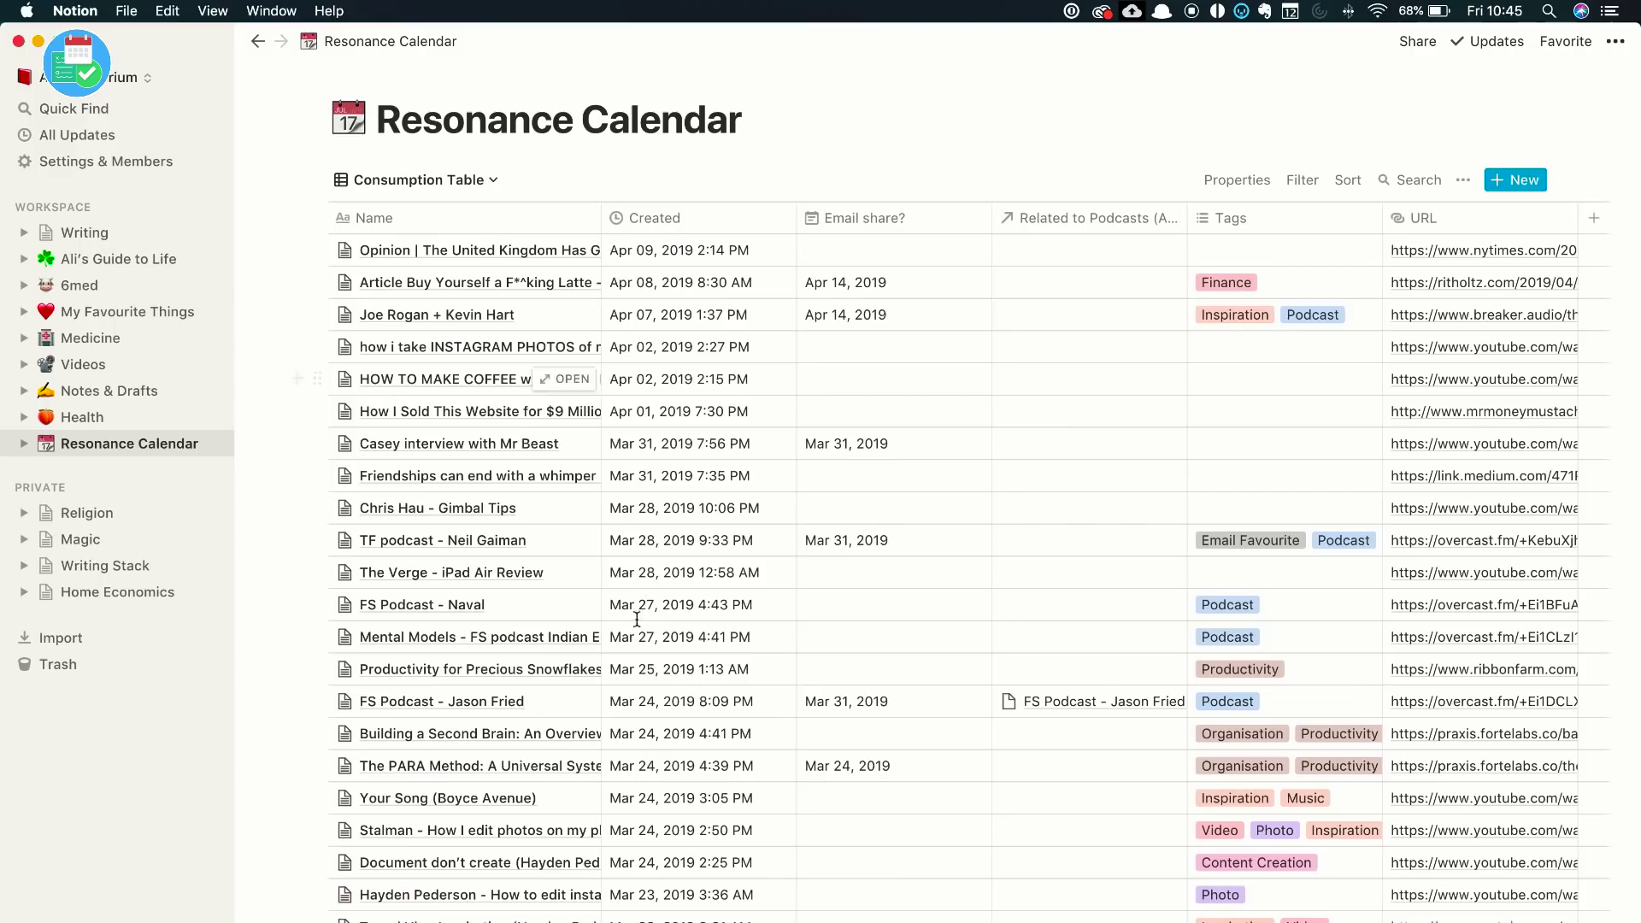
scroll(1047, 395, down, 4)
scroll(1047, 395, up, 4)
Switch back to the Calendar view and go to March 2019
click(436, 190)
click(381, 247)
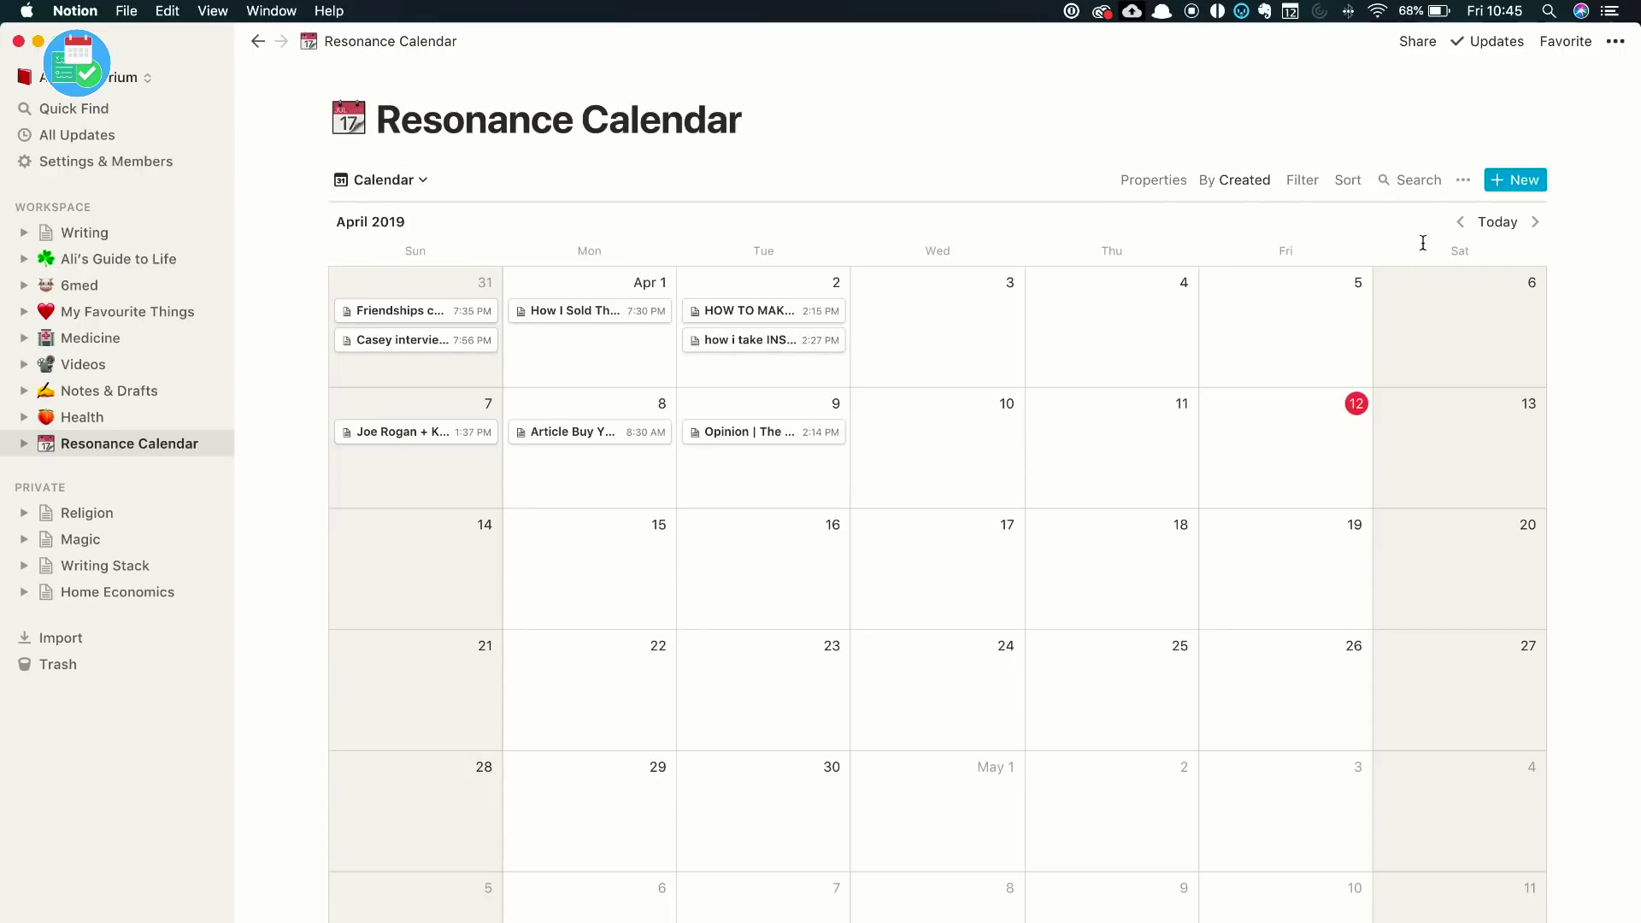
click(1461, 222)
scroll(1121, 461, down, 4)
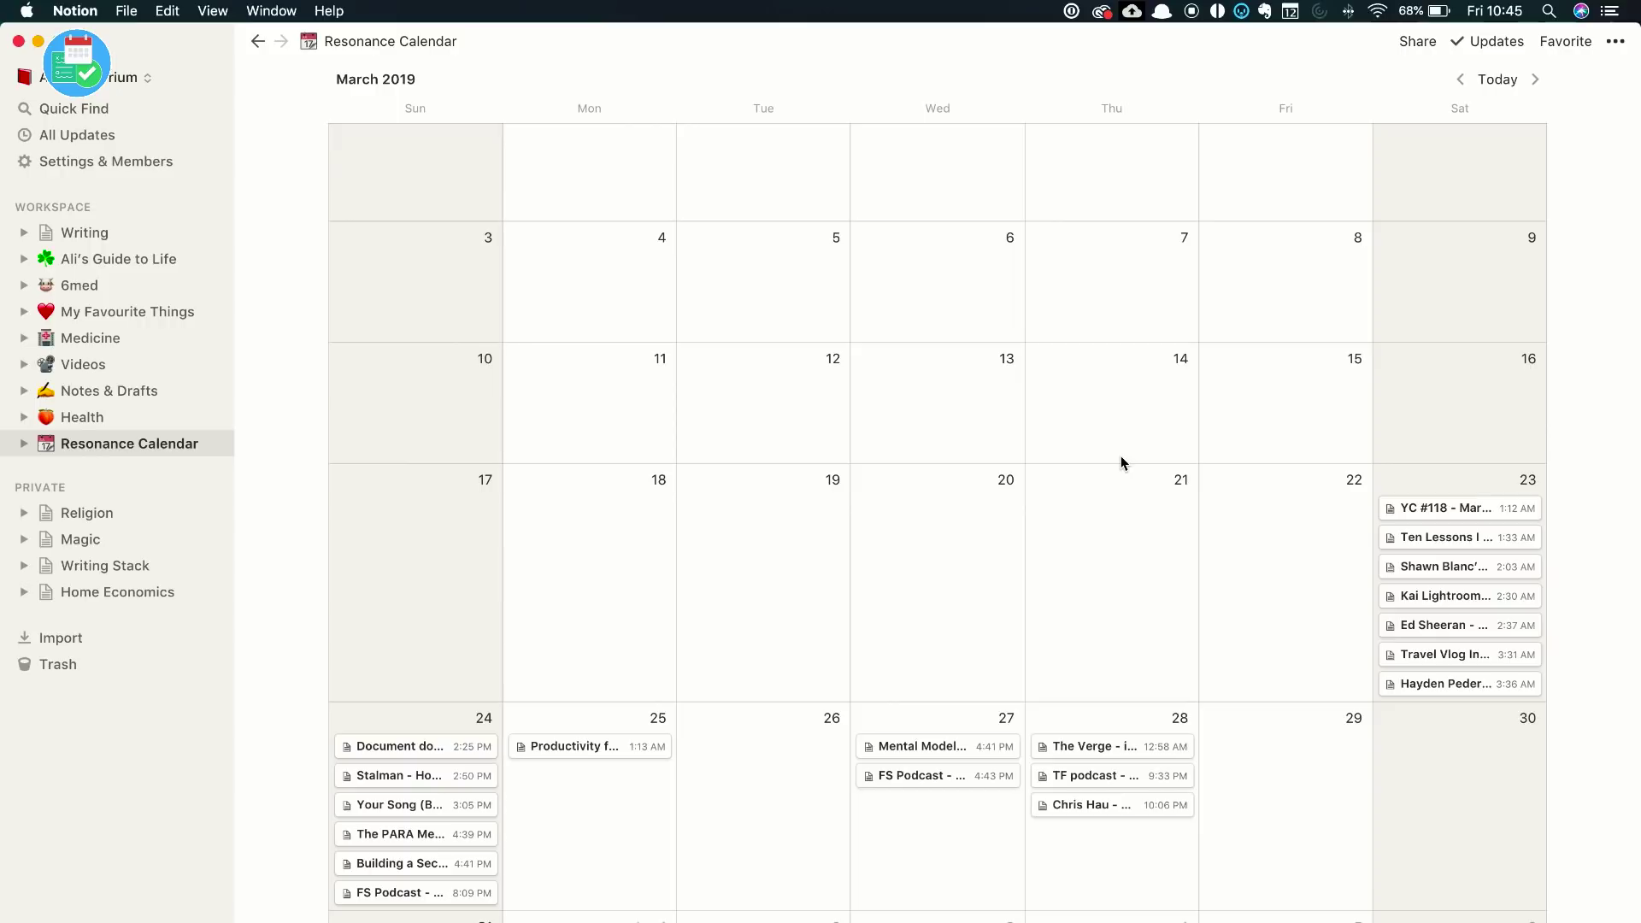
scroll(1131, 472, down, 3)
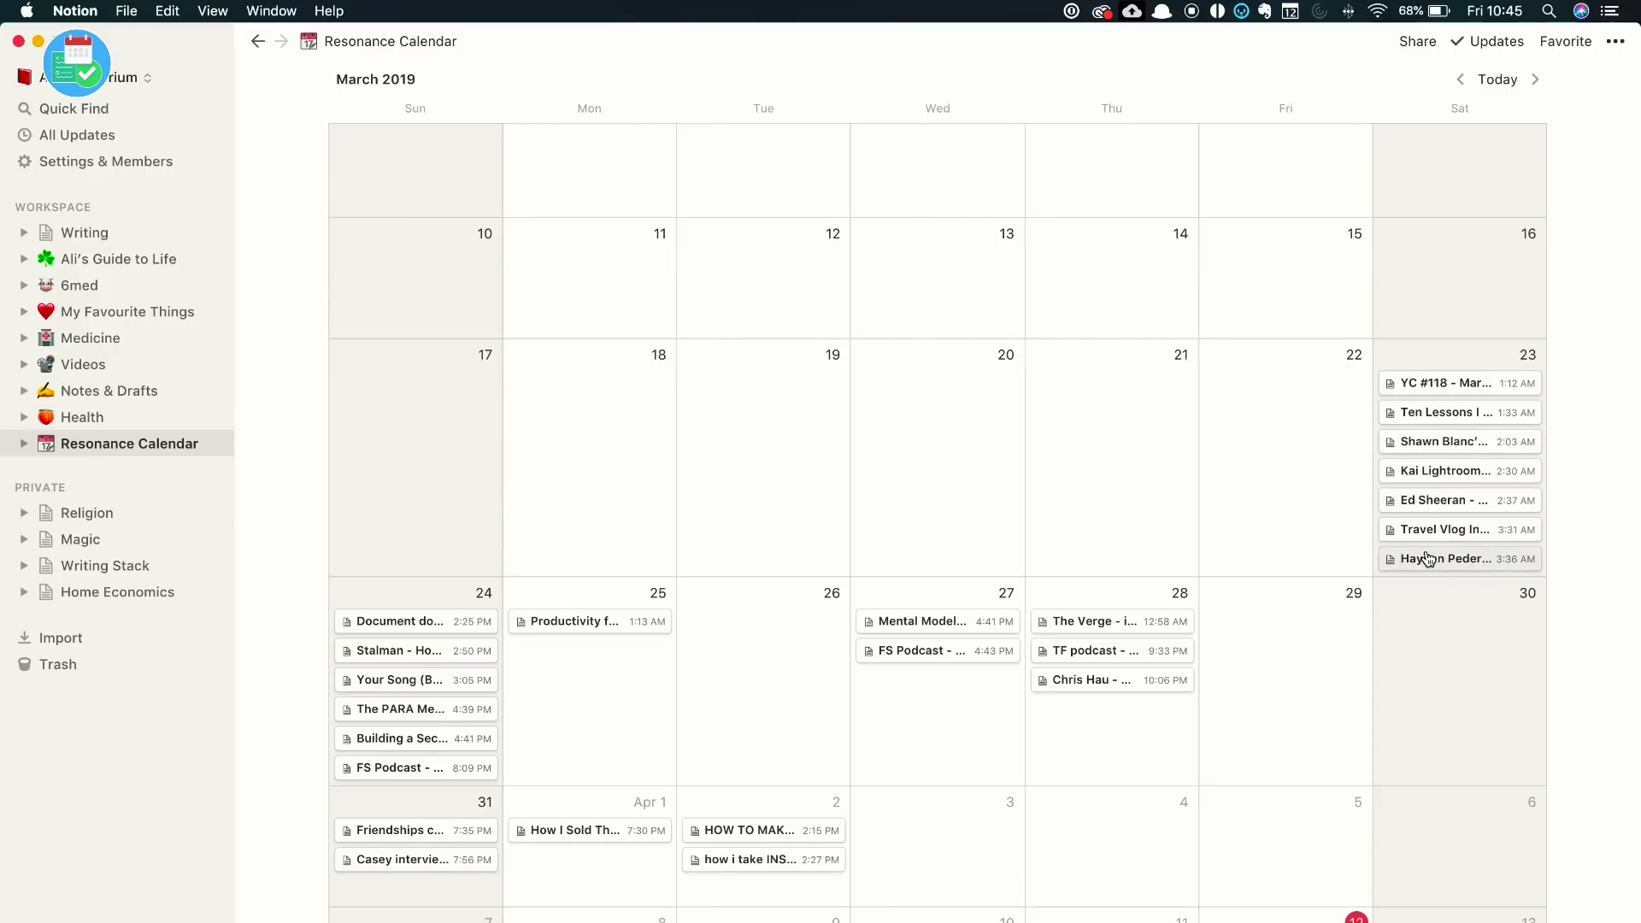
Review the Shawn Blanc iPad blogging entry, close it, and open the Mar 23 YC #118 entry
click(1426, 445)
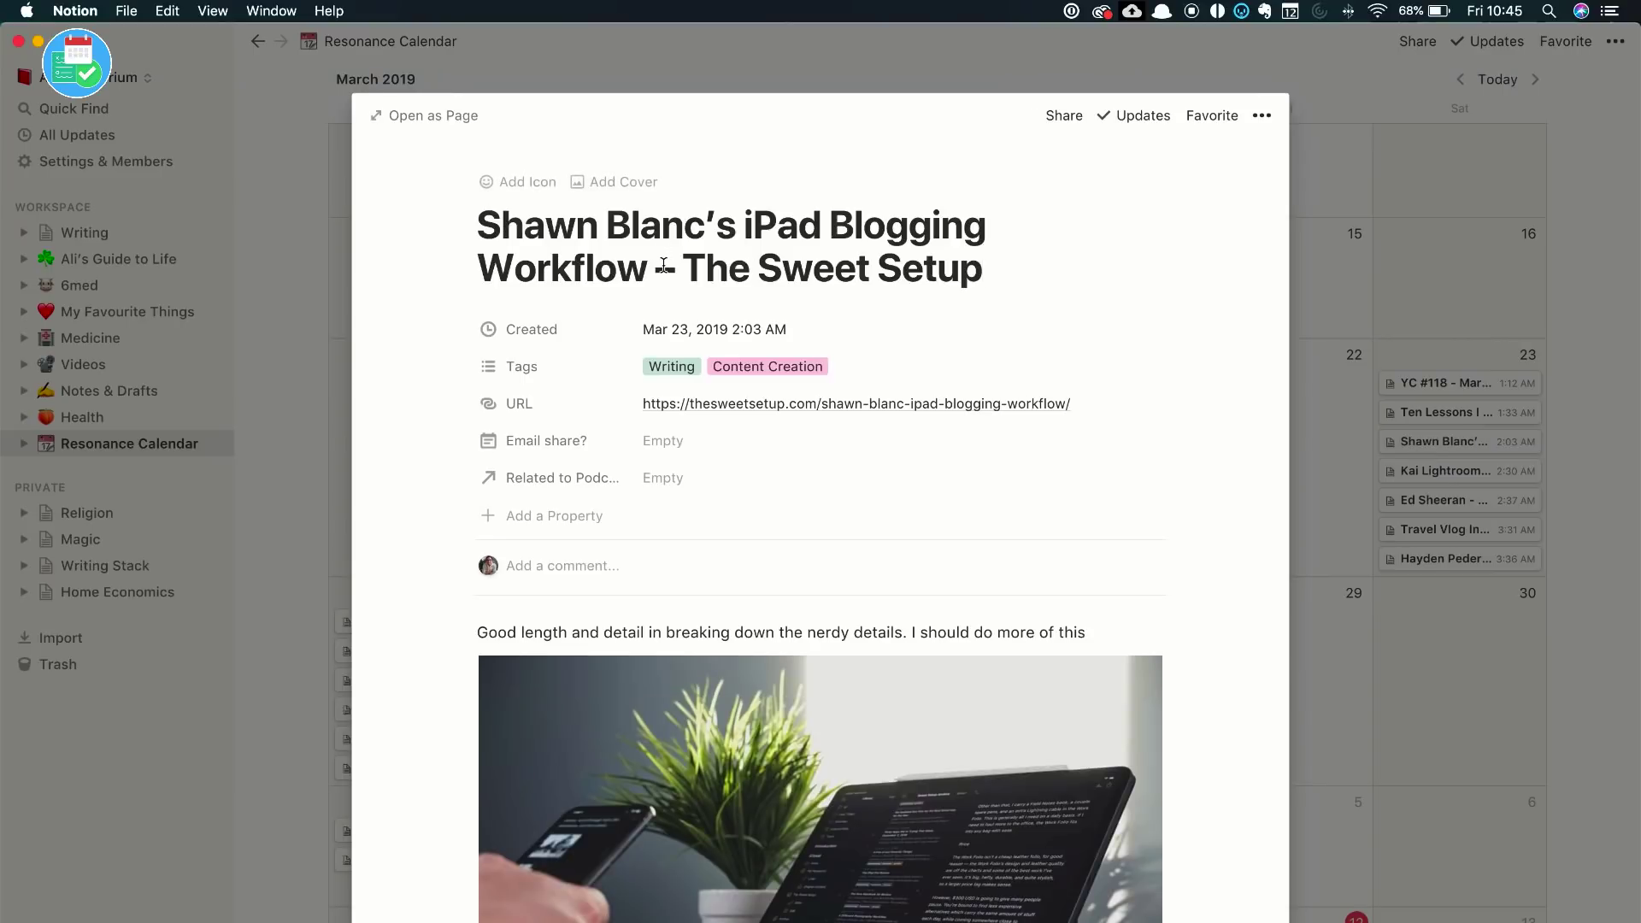
scroll(681, 402, down, 15)
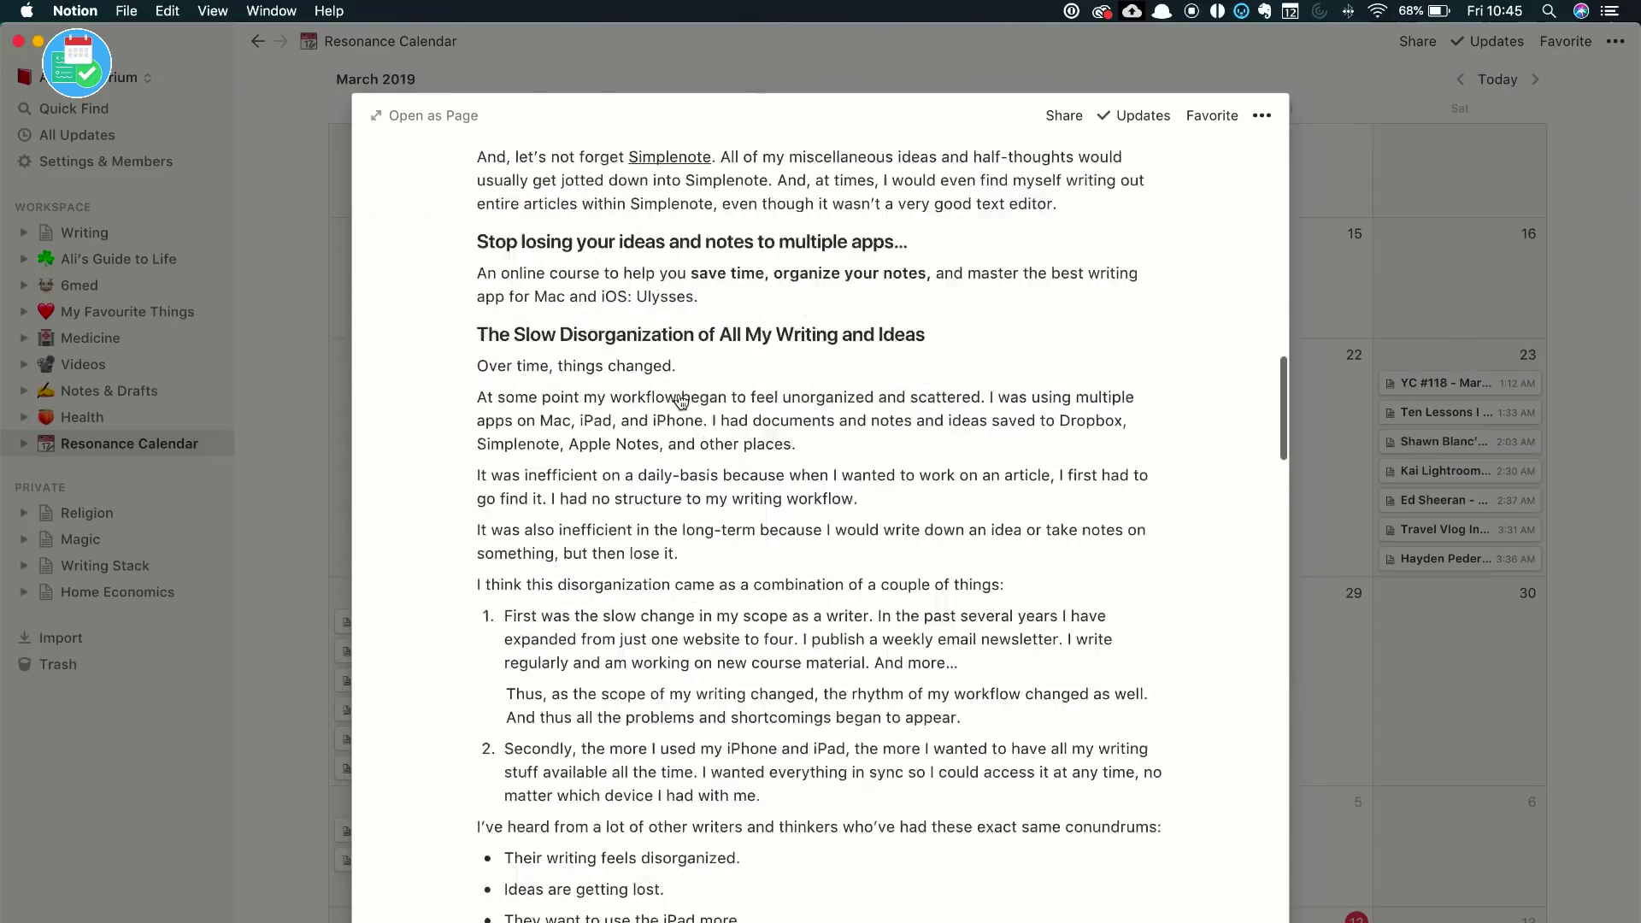
scroll(681, 402, down, 5)
scroll(682, 402, up, 20)
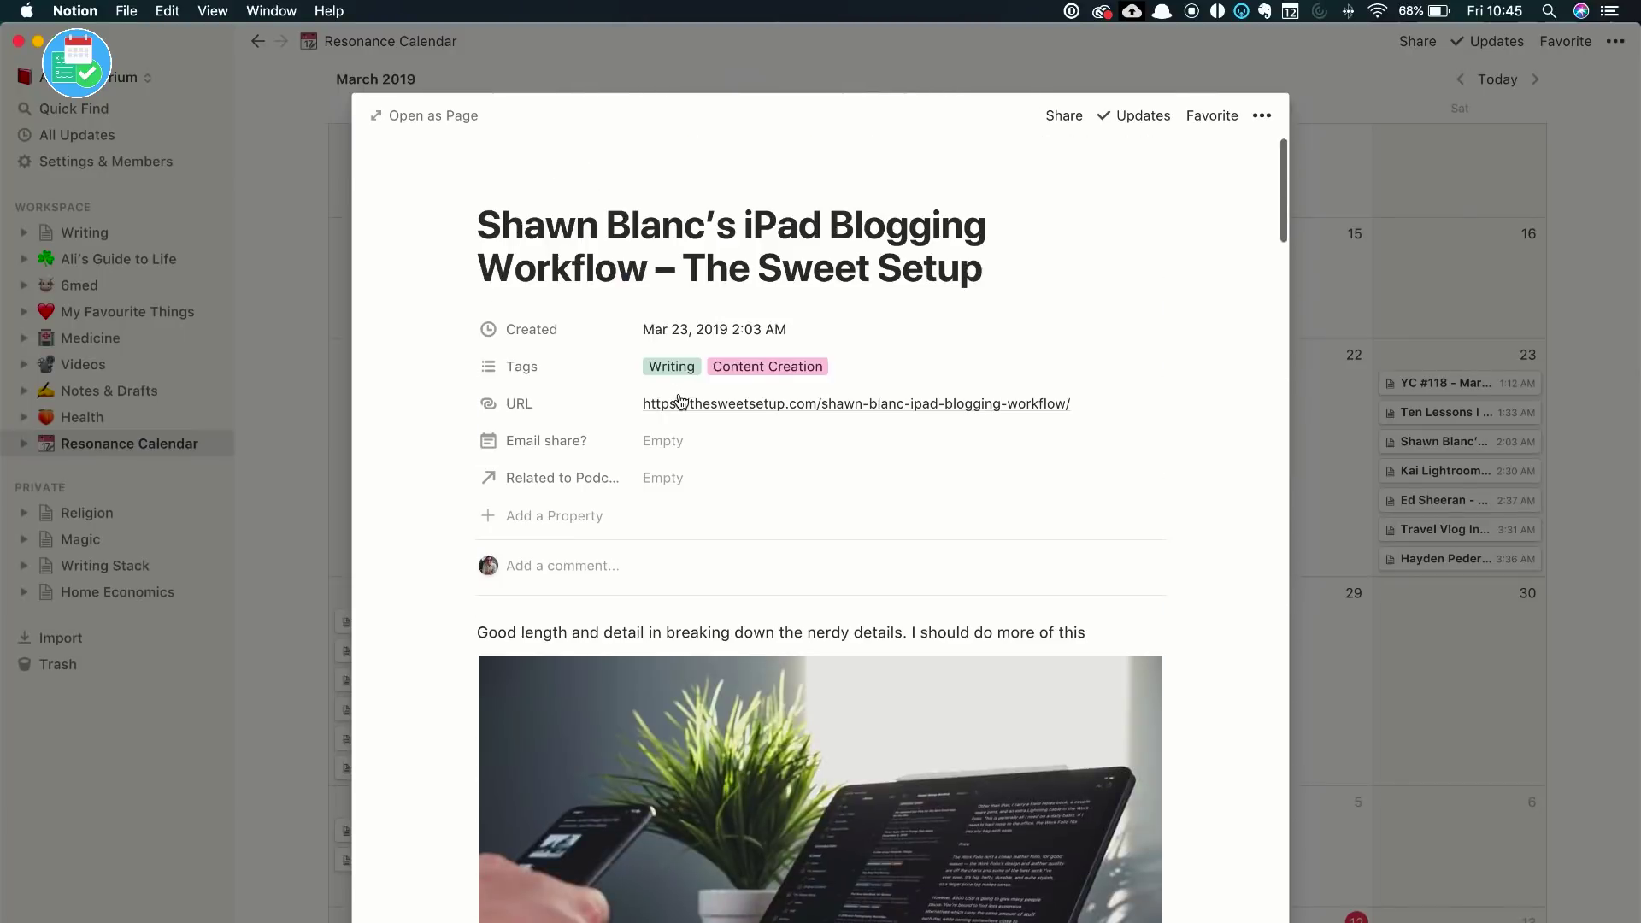
triple_click(492, 633)
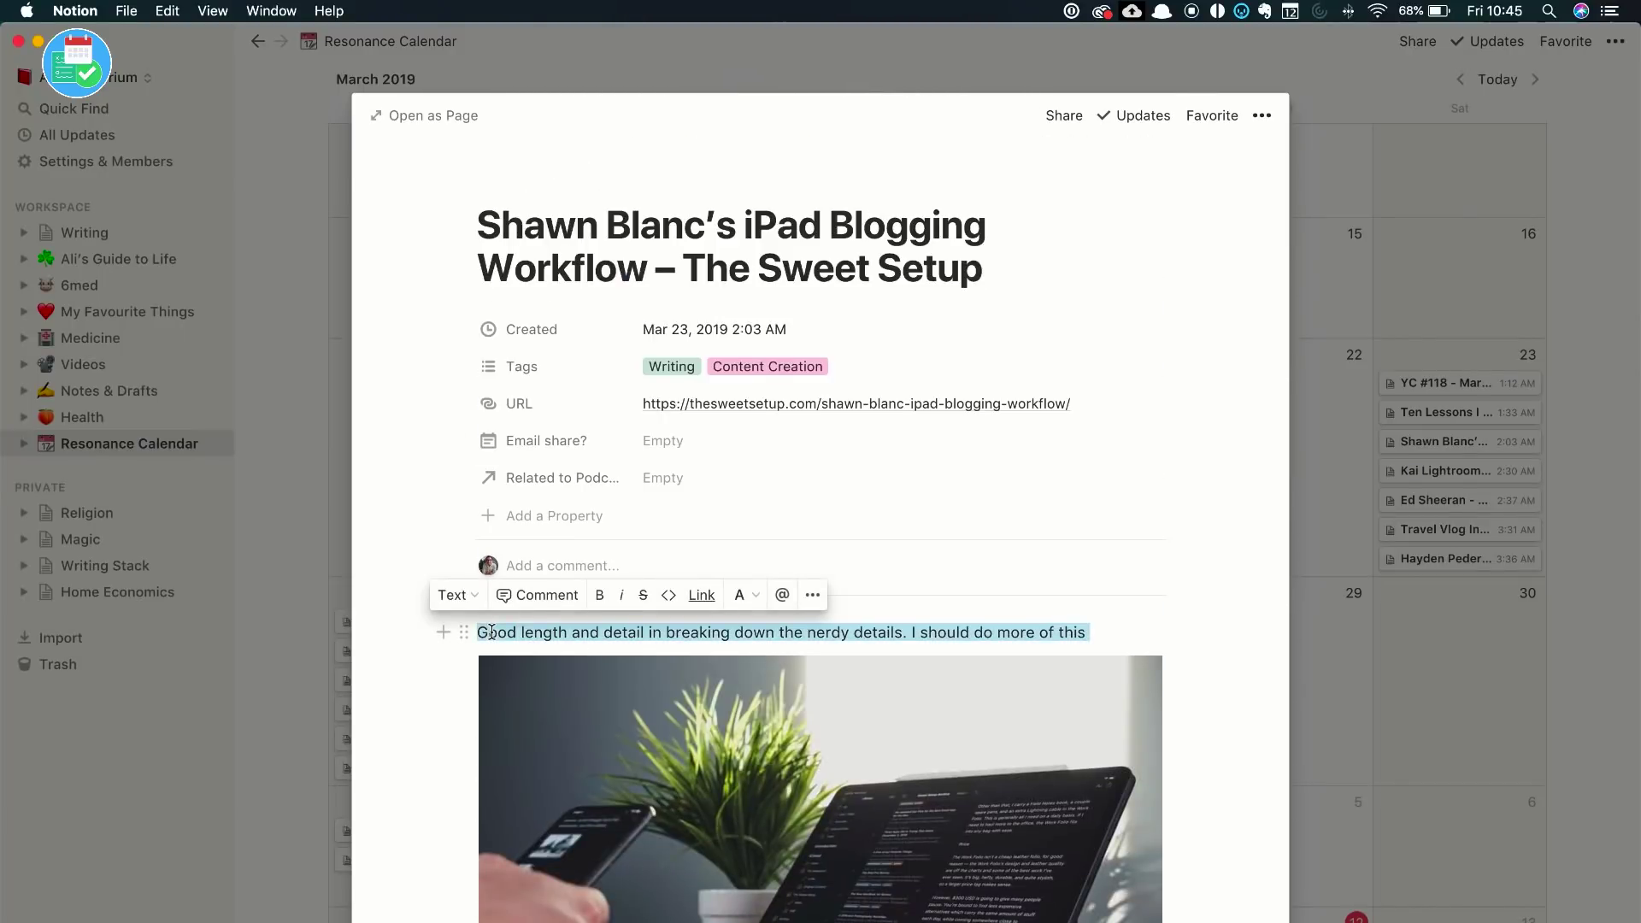
click(1115, 639)
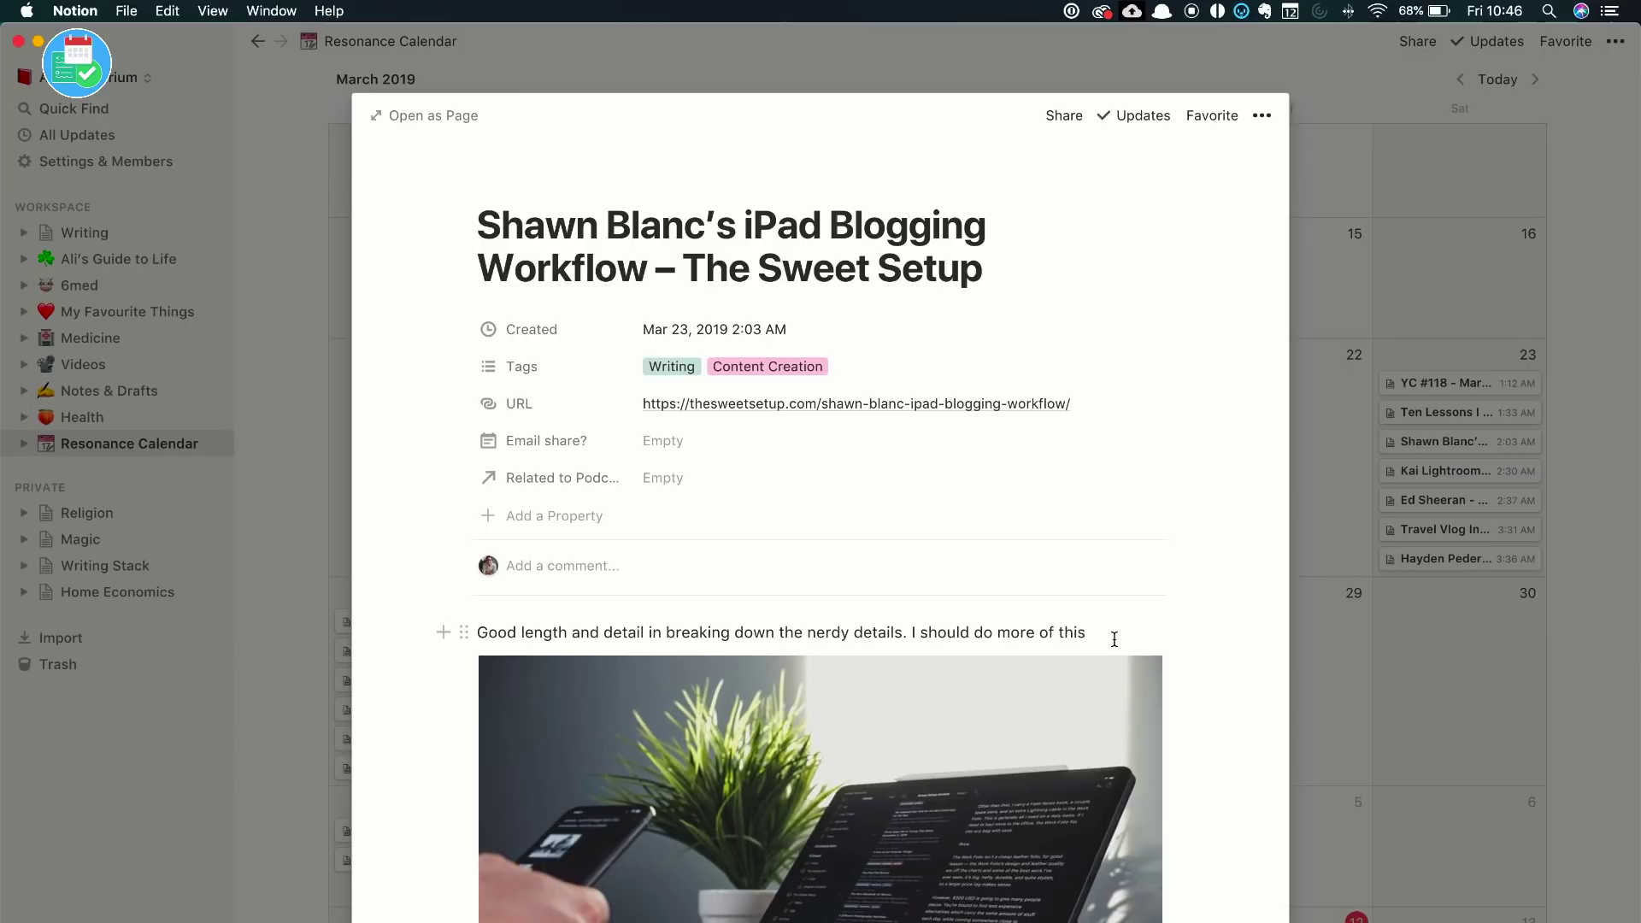
click(1350, 481)
click(1458, 383)
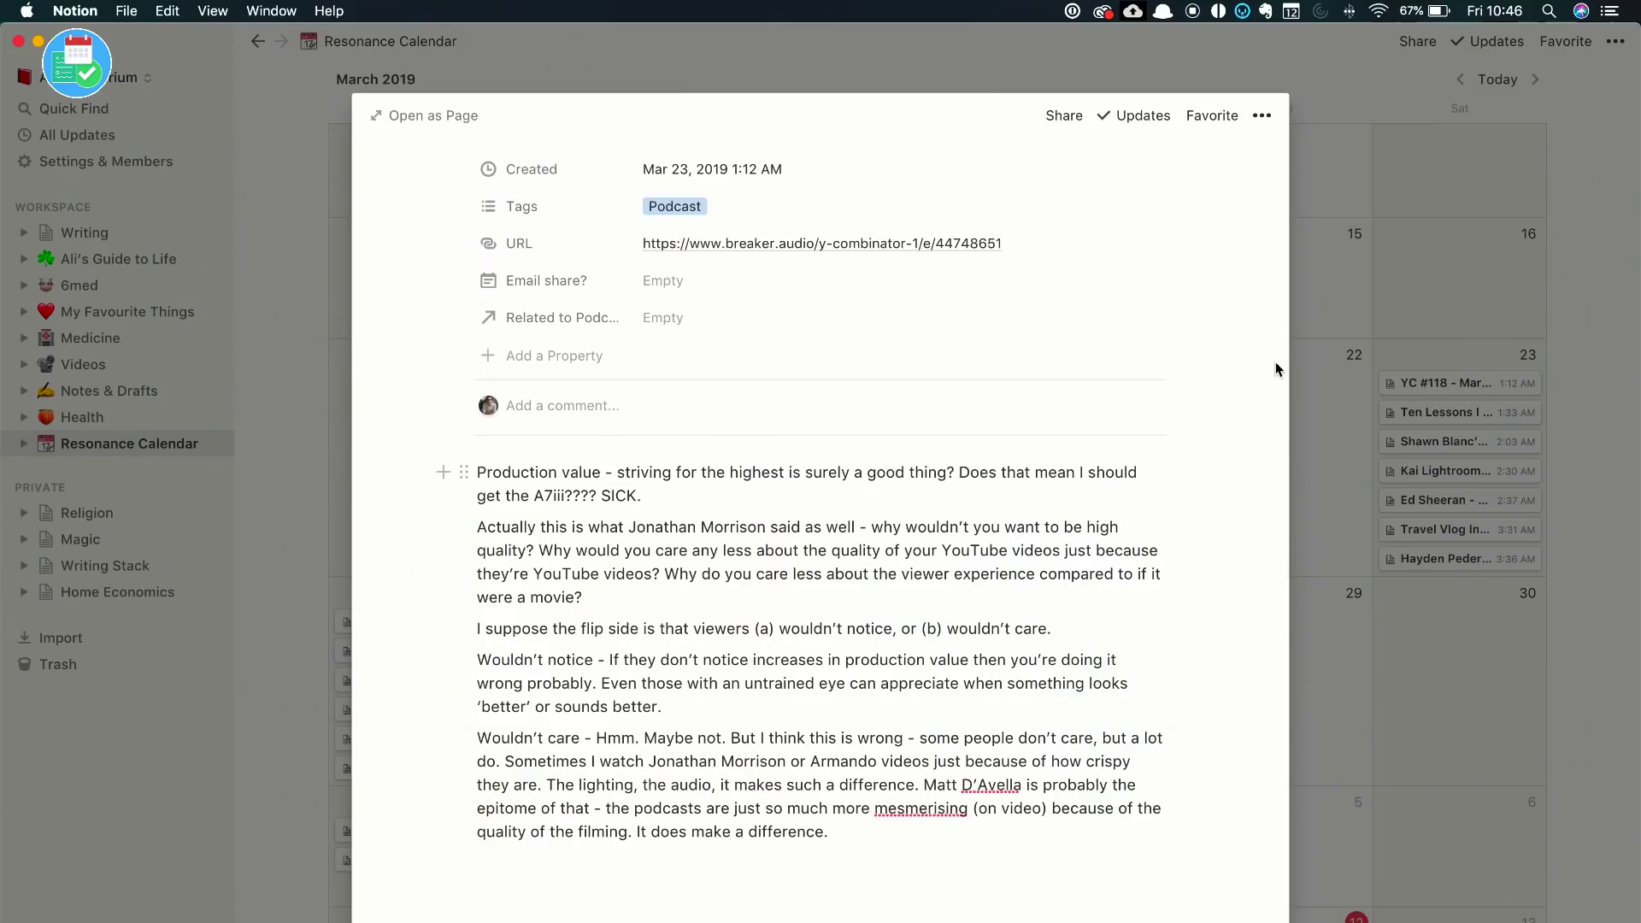
Close the YC #118 preview and scroll down the Resonance Calendar
click(1348, 351)
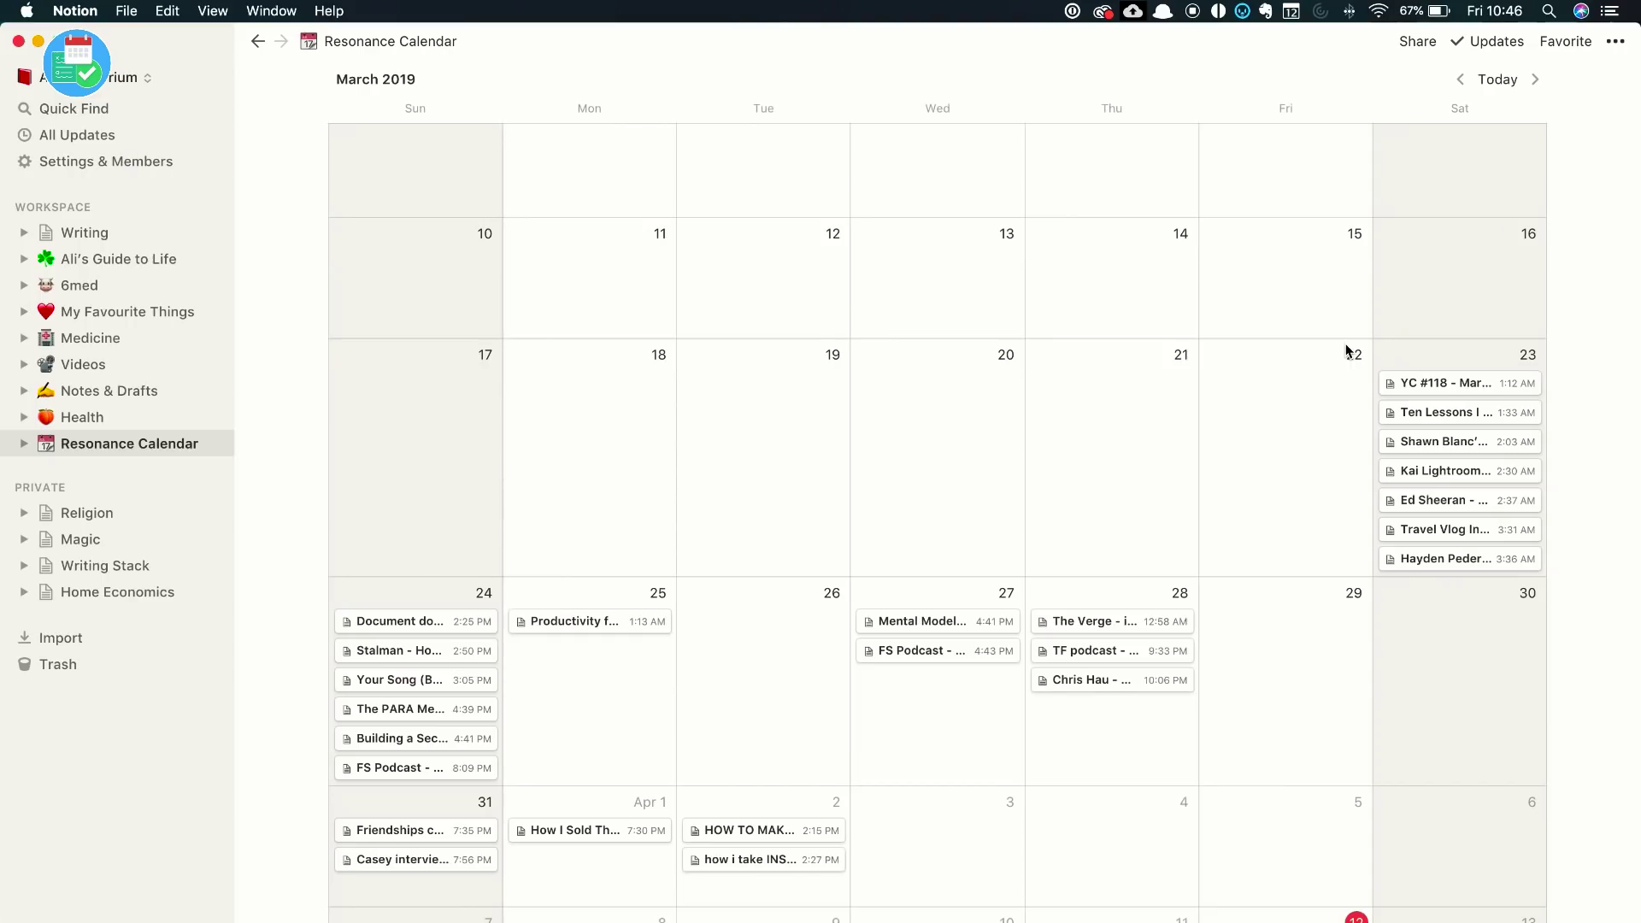
scroll(932, 540, down, 5)
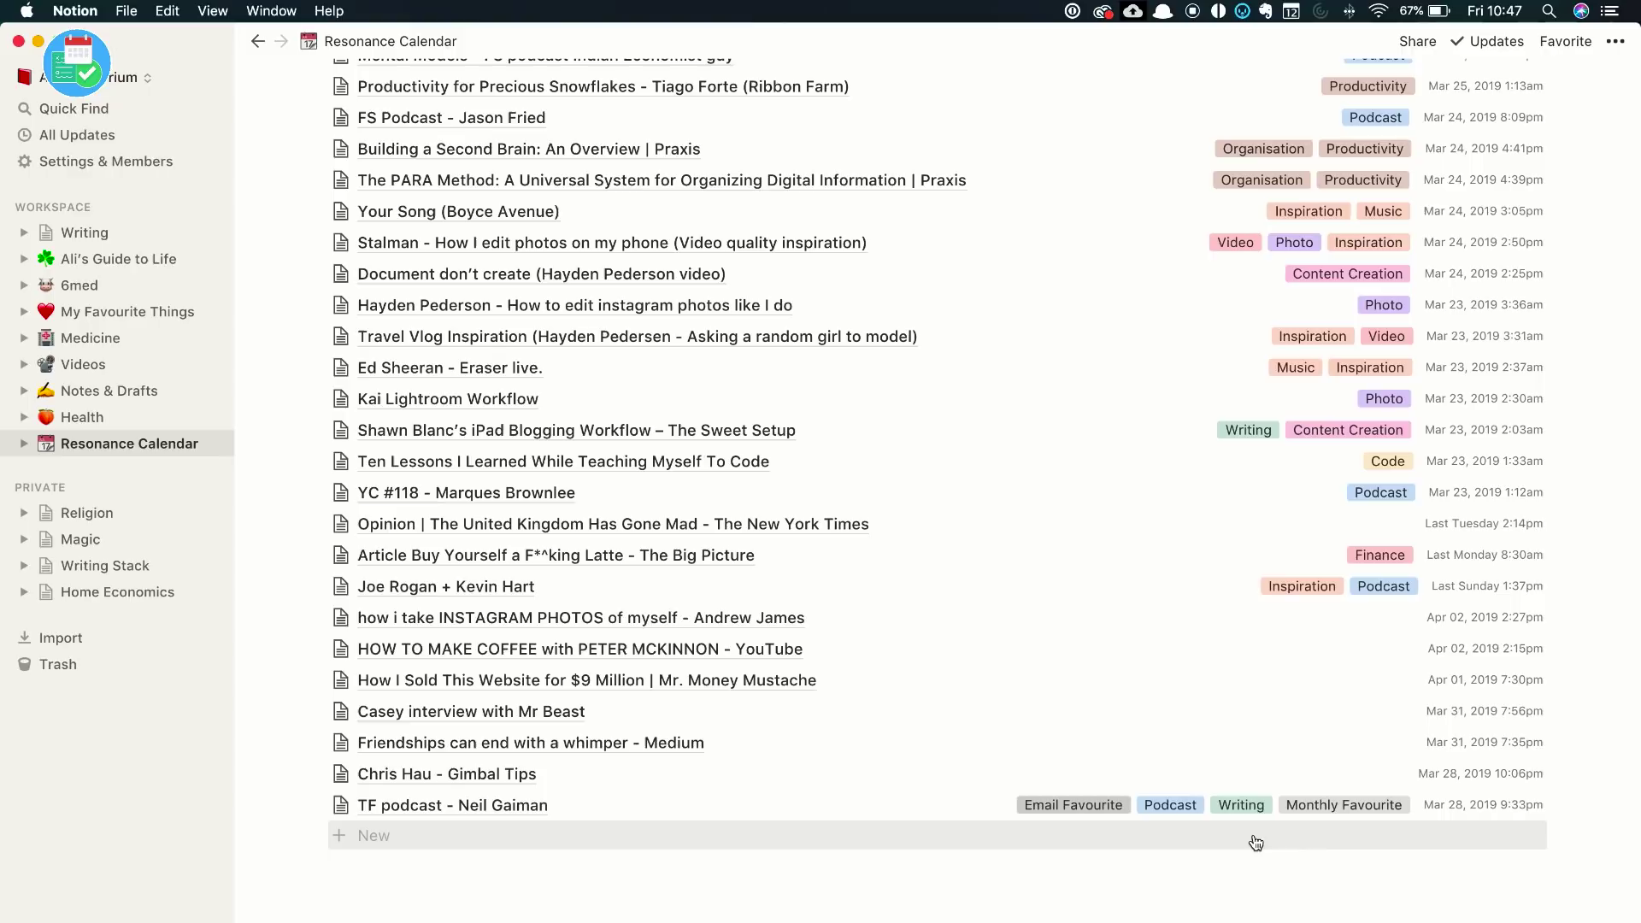
click(466, 805)
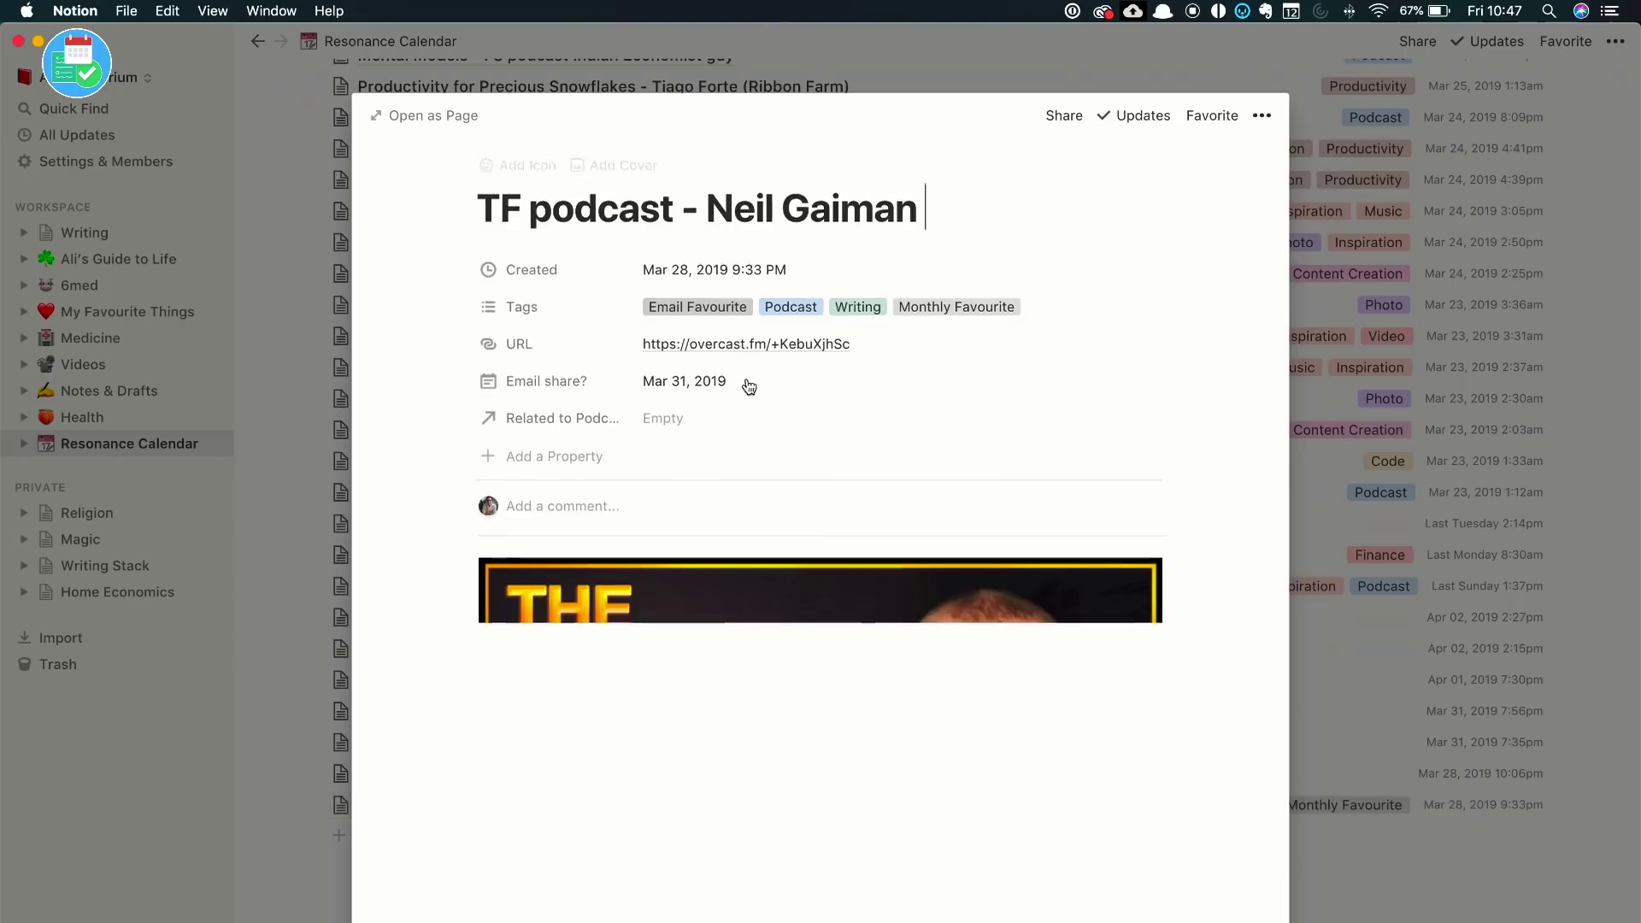
scroll(747, 385, down, 5)
scroll(717, 511, up, 5)
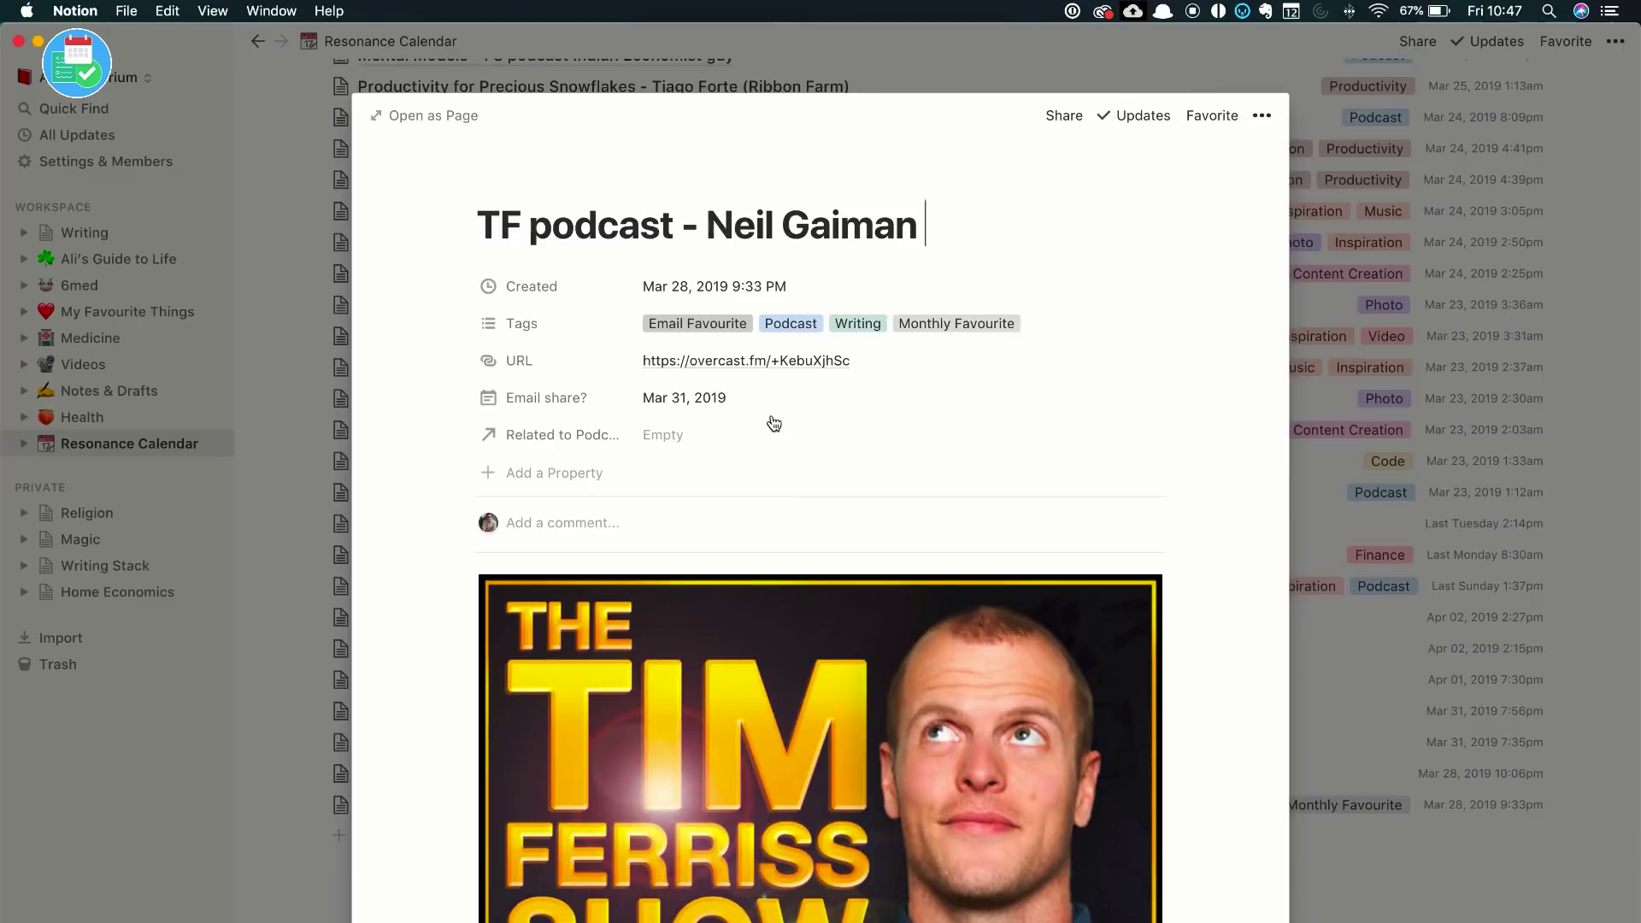
scroll(774, 423, down, 4)
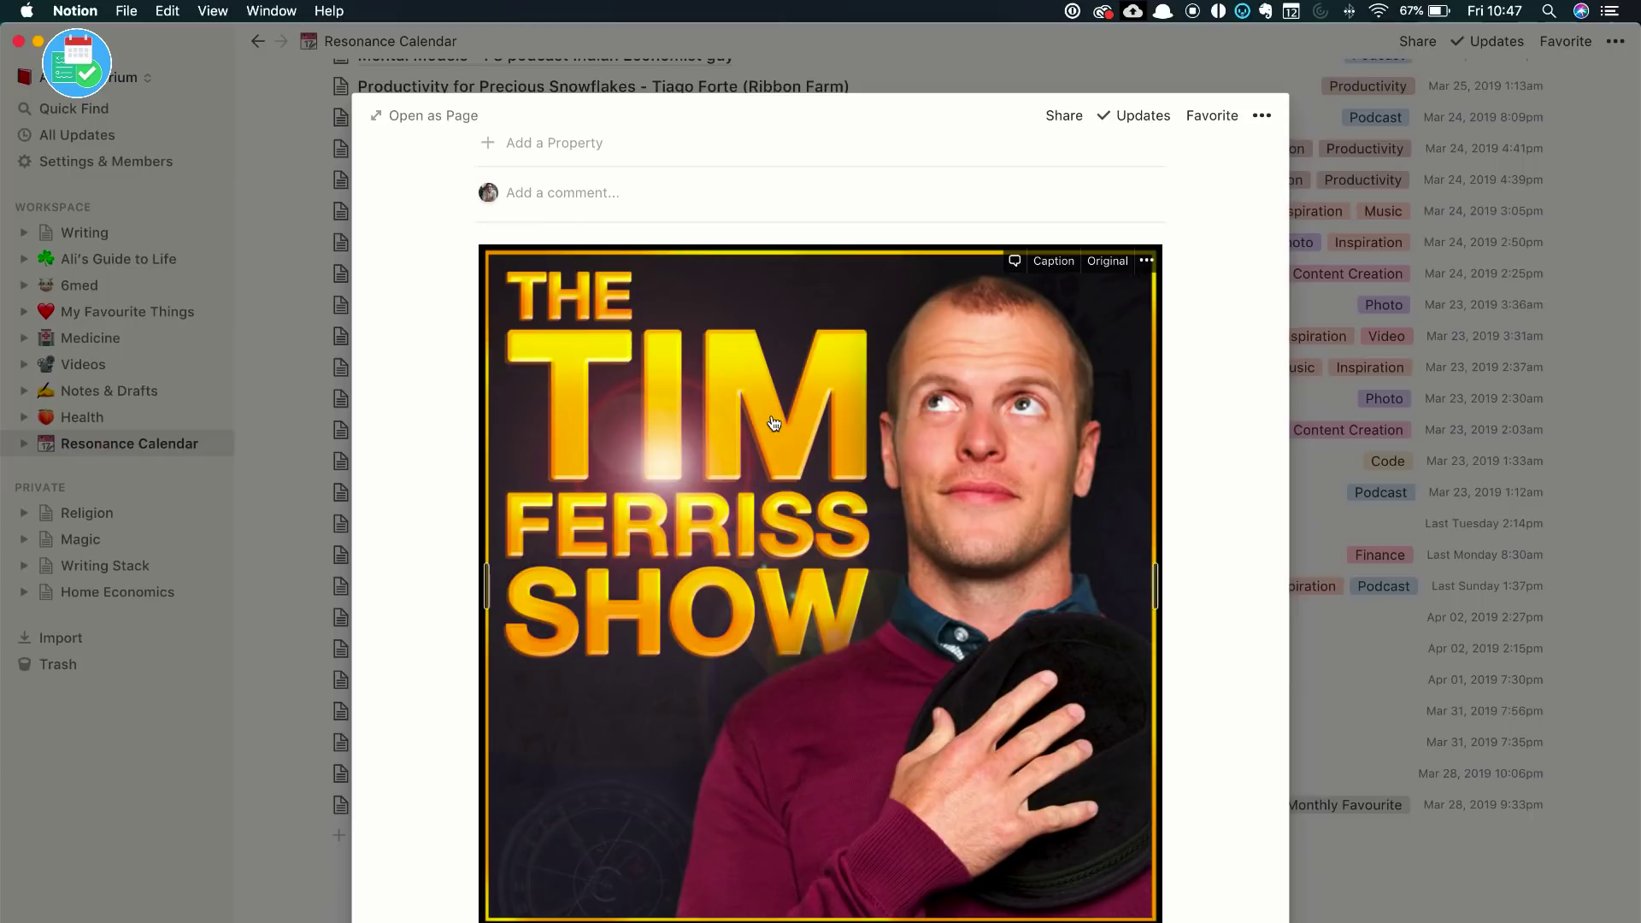
scroll(773, 423, down, 8)
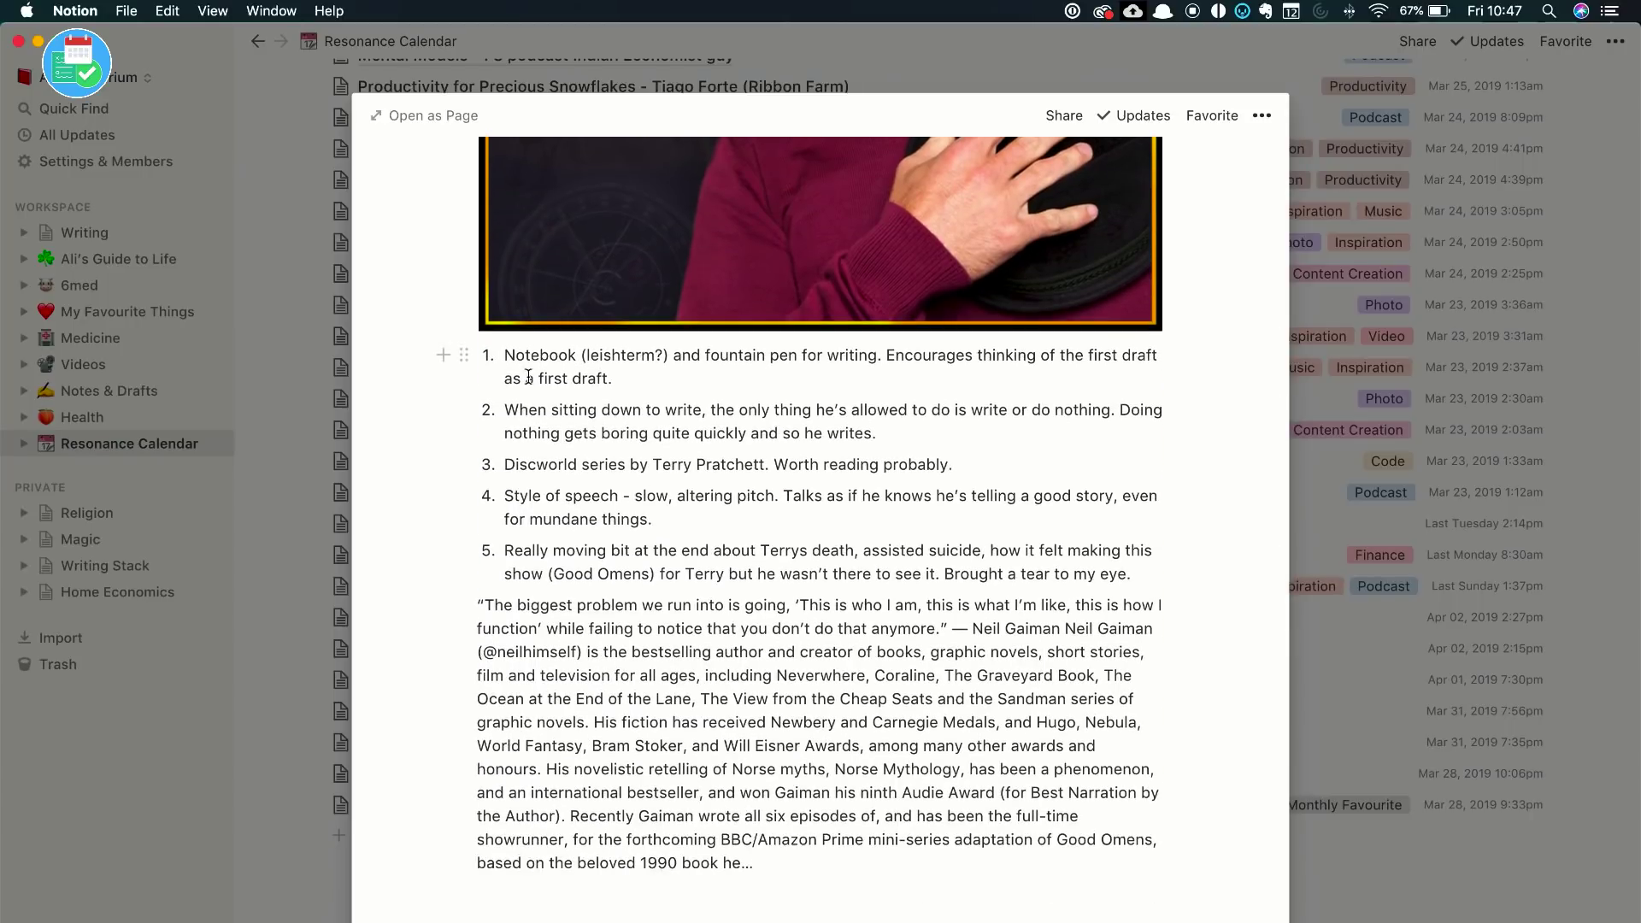
click(321, 494)
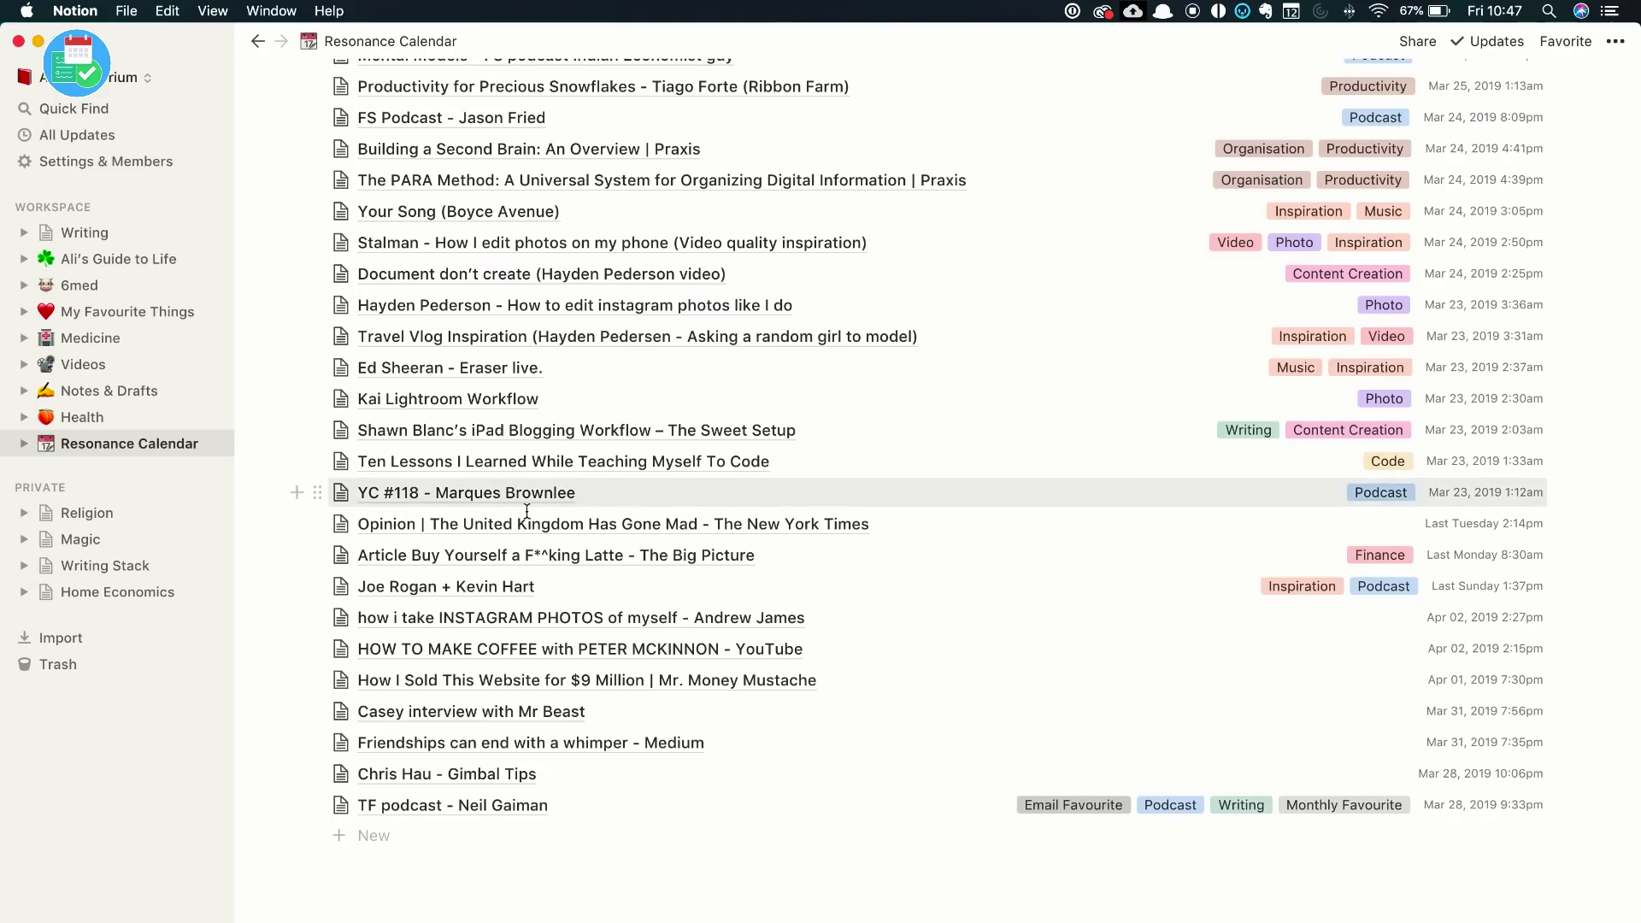
click(481, 806)
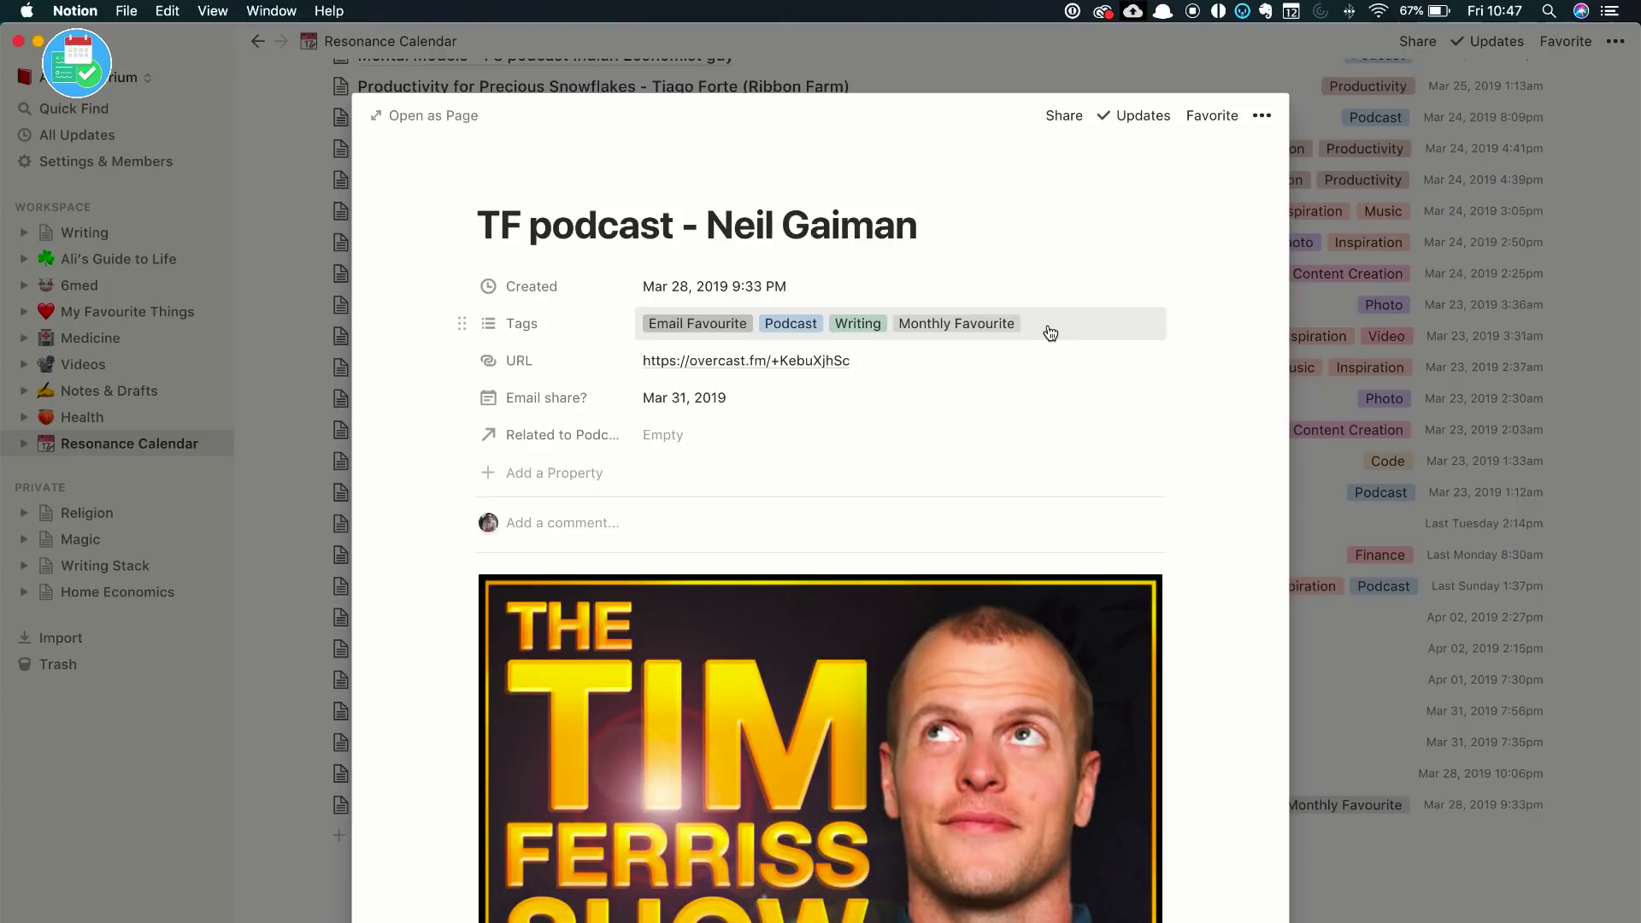
Close the Neil Gaiman entry preview and scroll through the Resonance Calendar list
click(1311, 342)
scroll(1065, 417, up, 3)
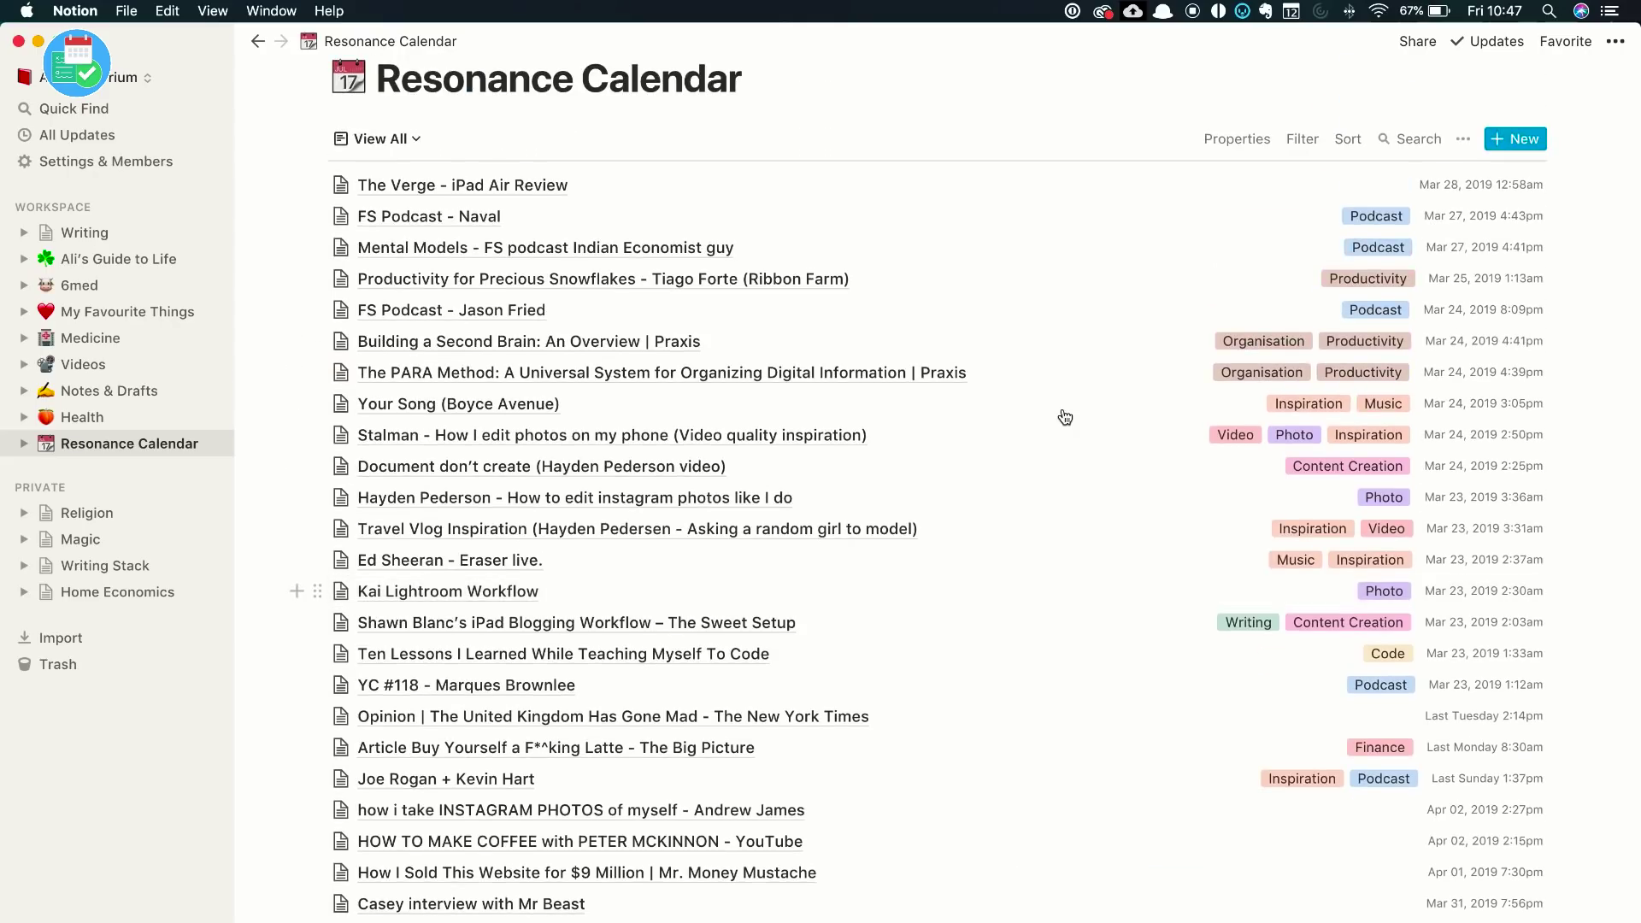
scroll(1064, 418, down, 1)
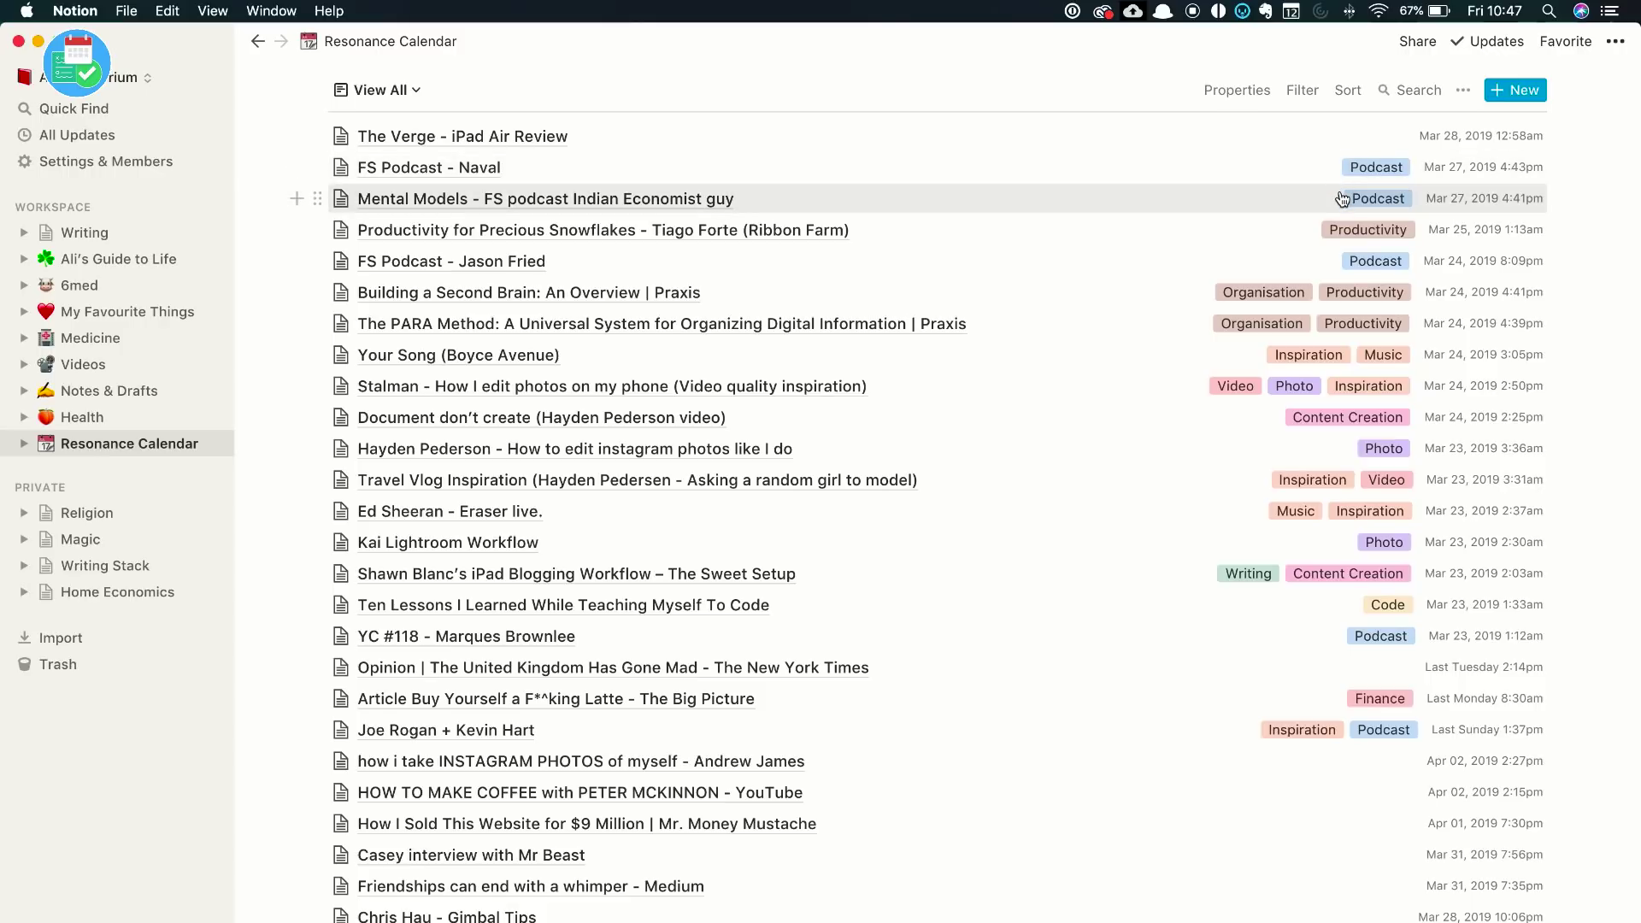
scroll(1342, 199, up, 2)
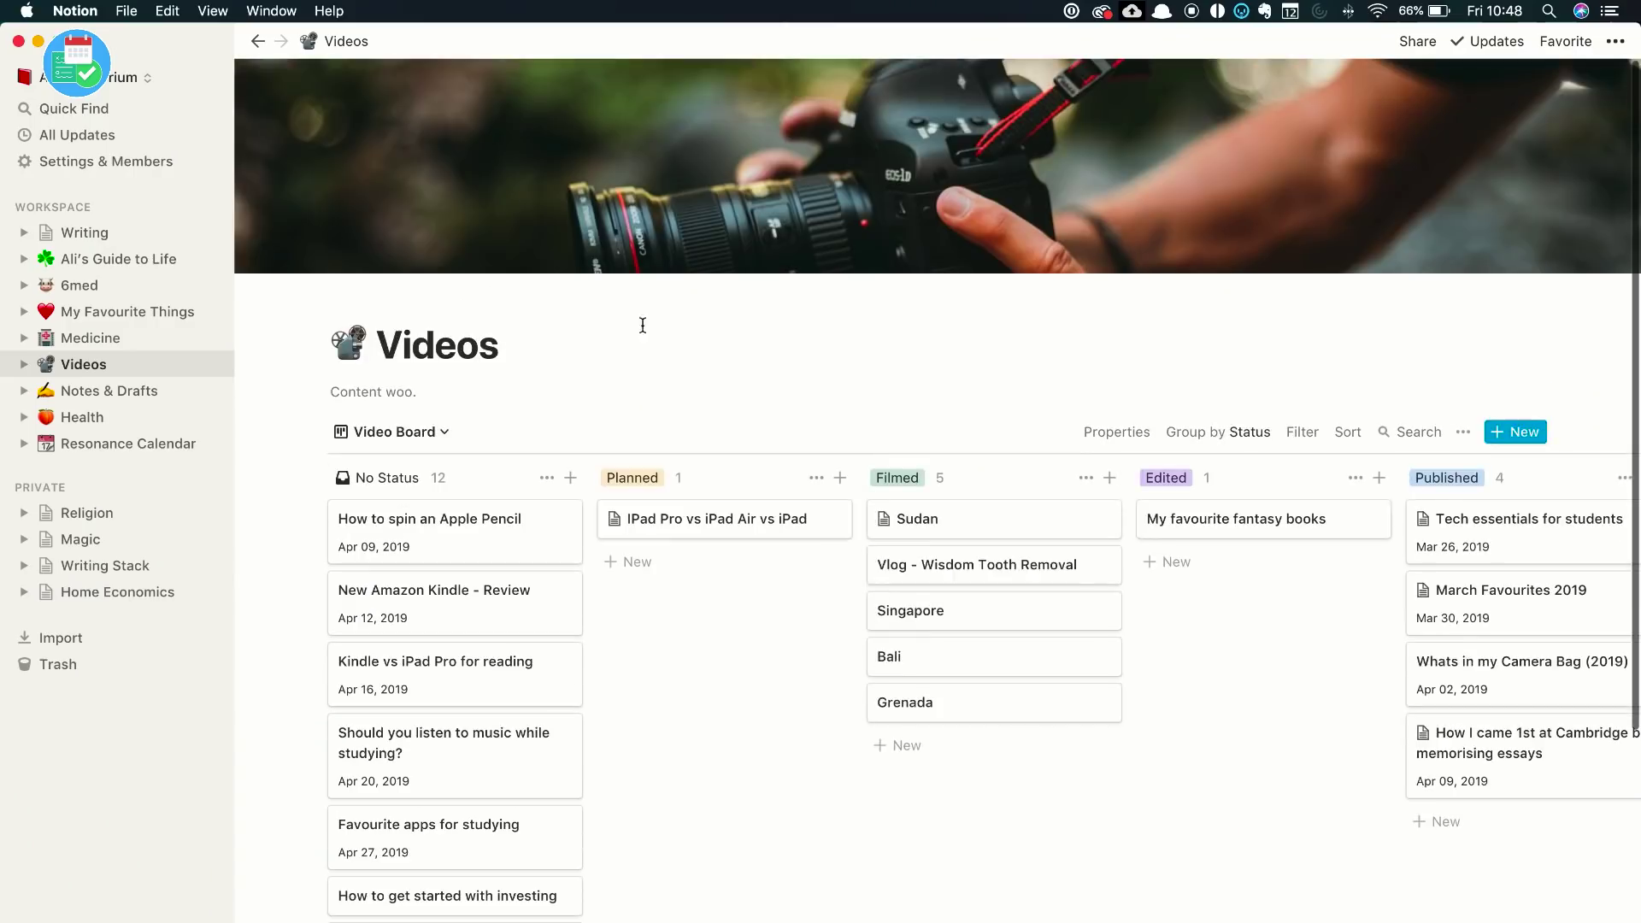
Show the videos in the Video Calendar view and peek the Cambridge essays entry
scroll(633, 282, down, 3)
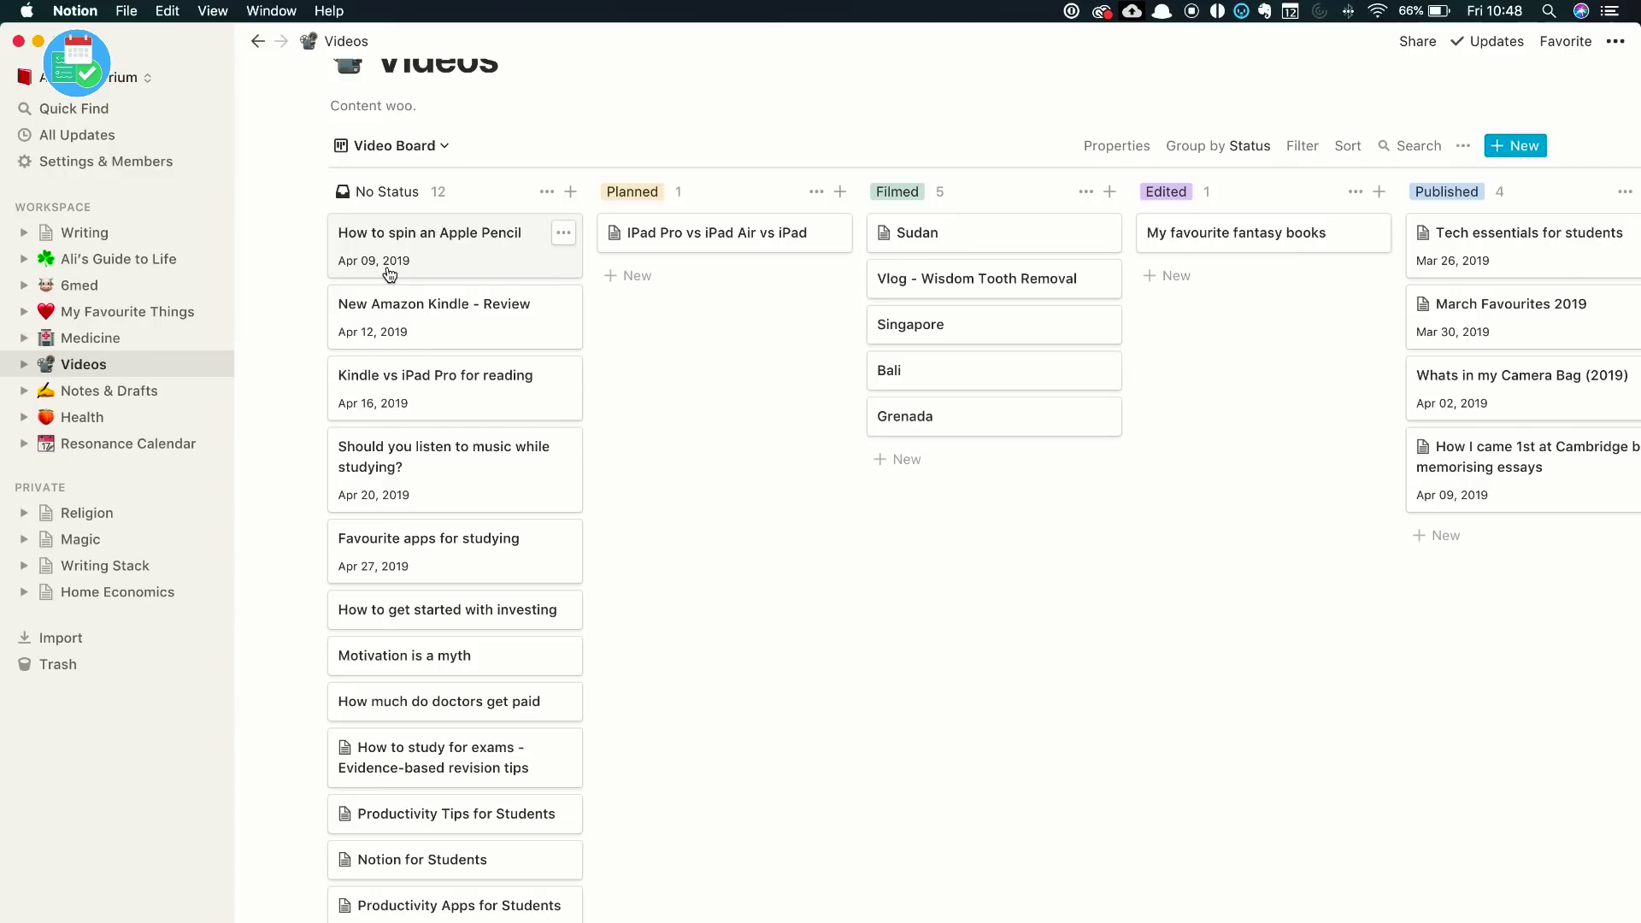
click(395, 145)
click(395, 211)
scroll(465, 393, down, 4)
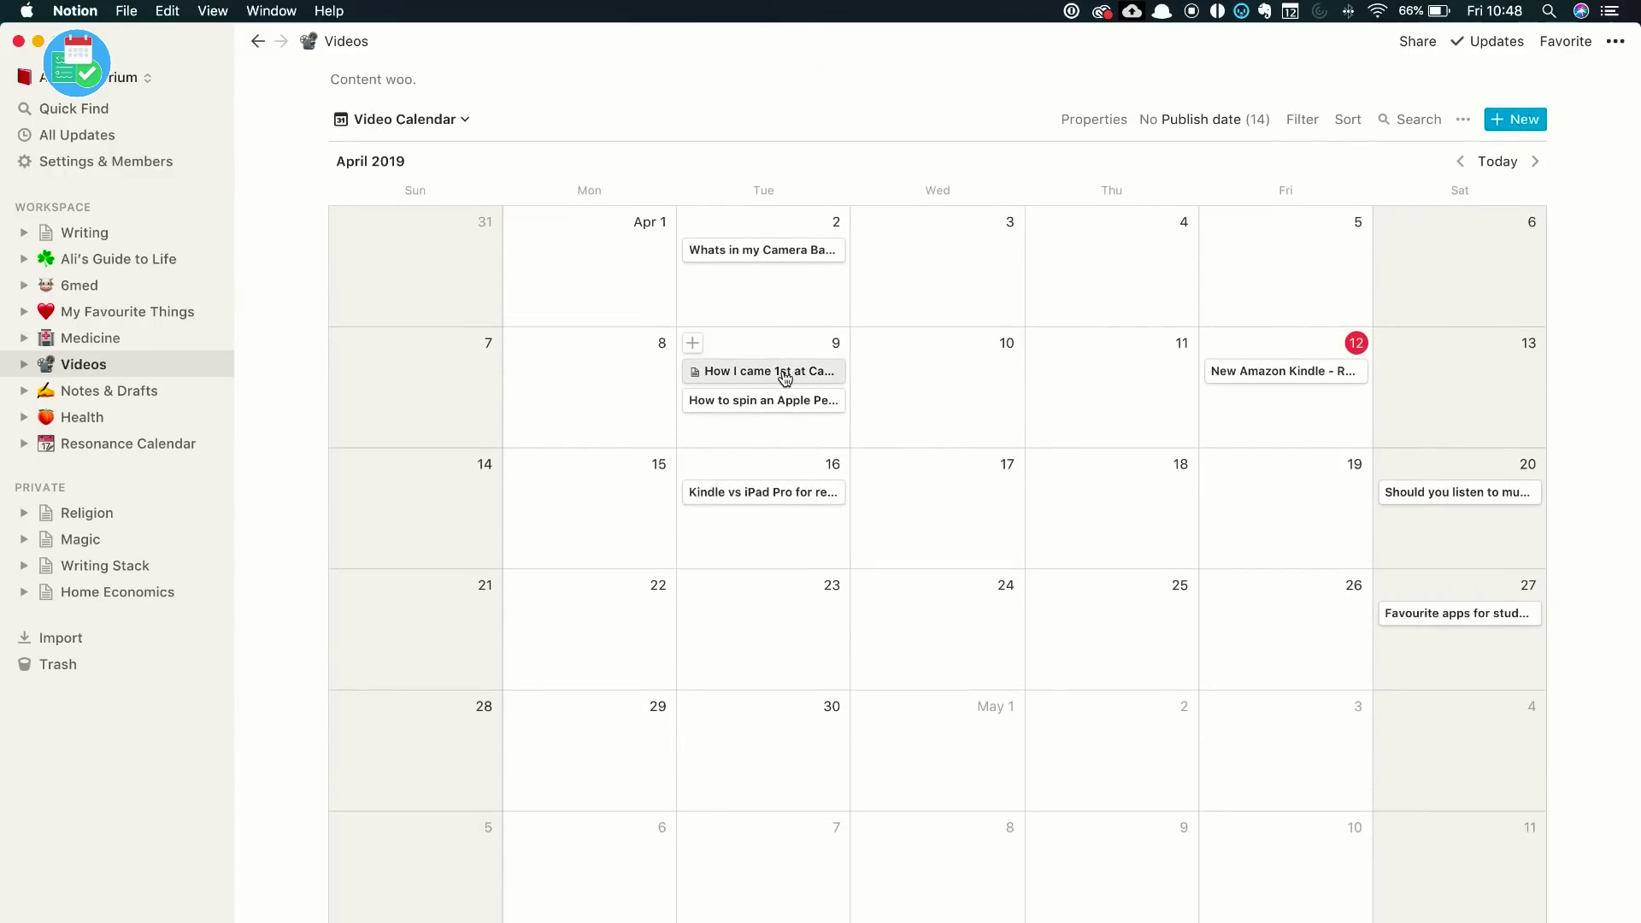
click(788, 373)
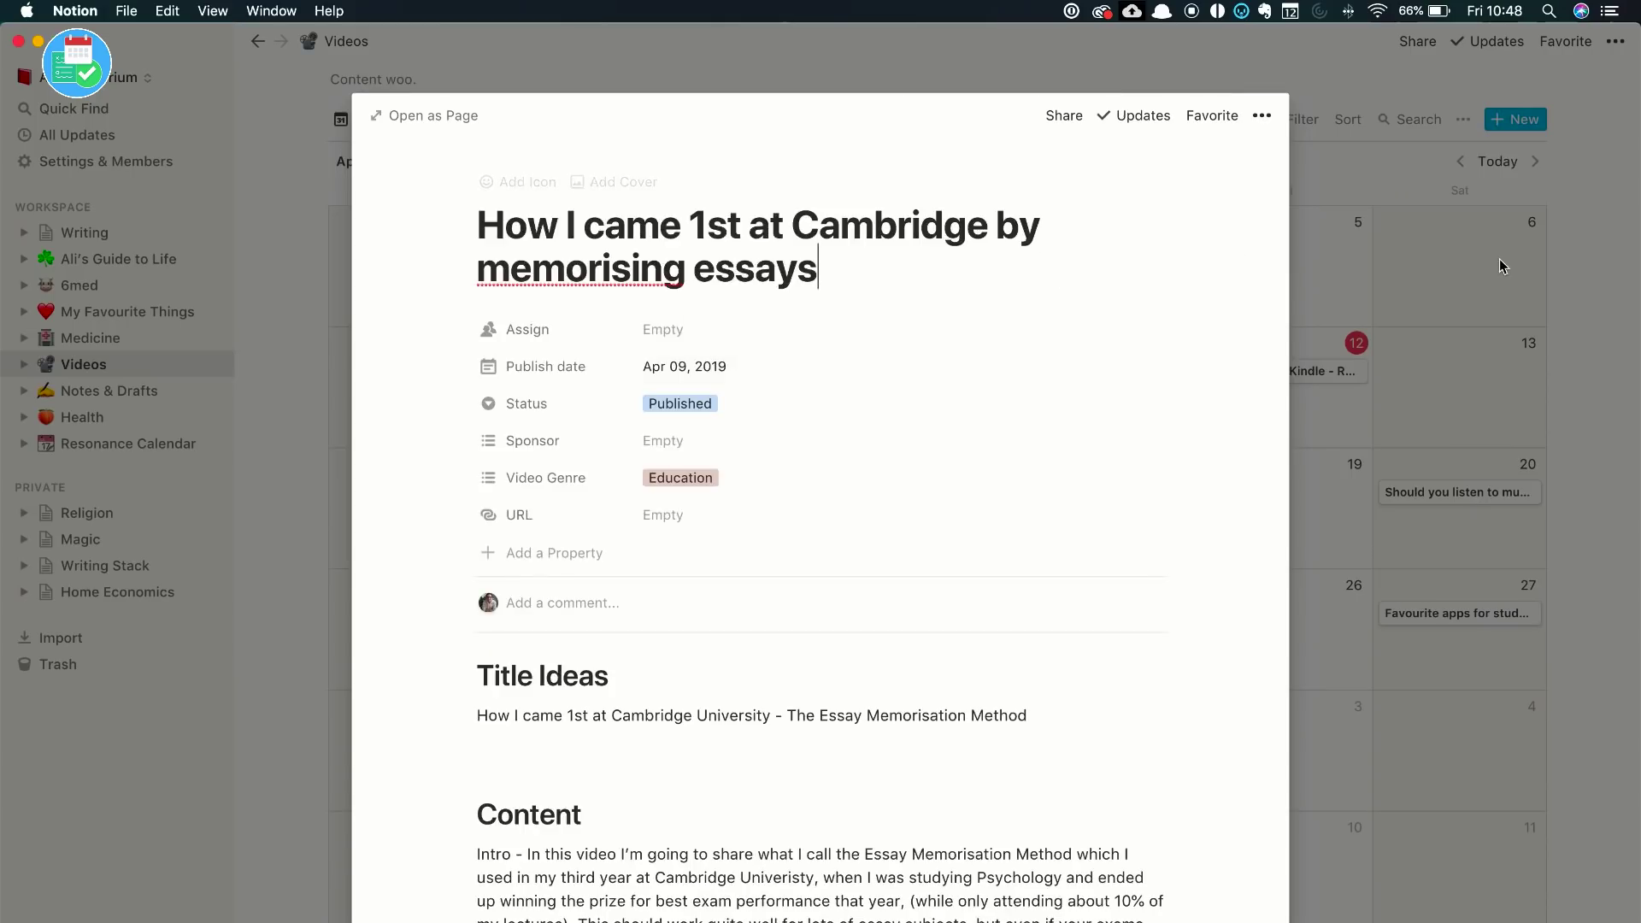
key(Escape)
Move the 'How to spin an Apple Pencil' video from April 9 to April 23
click(808, 404)
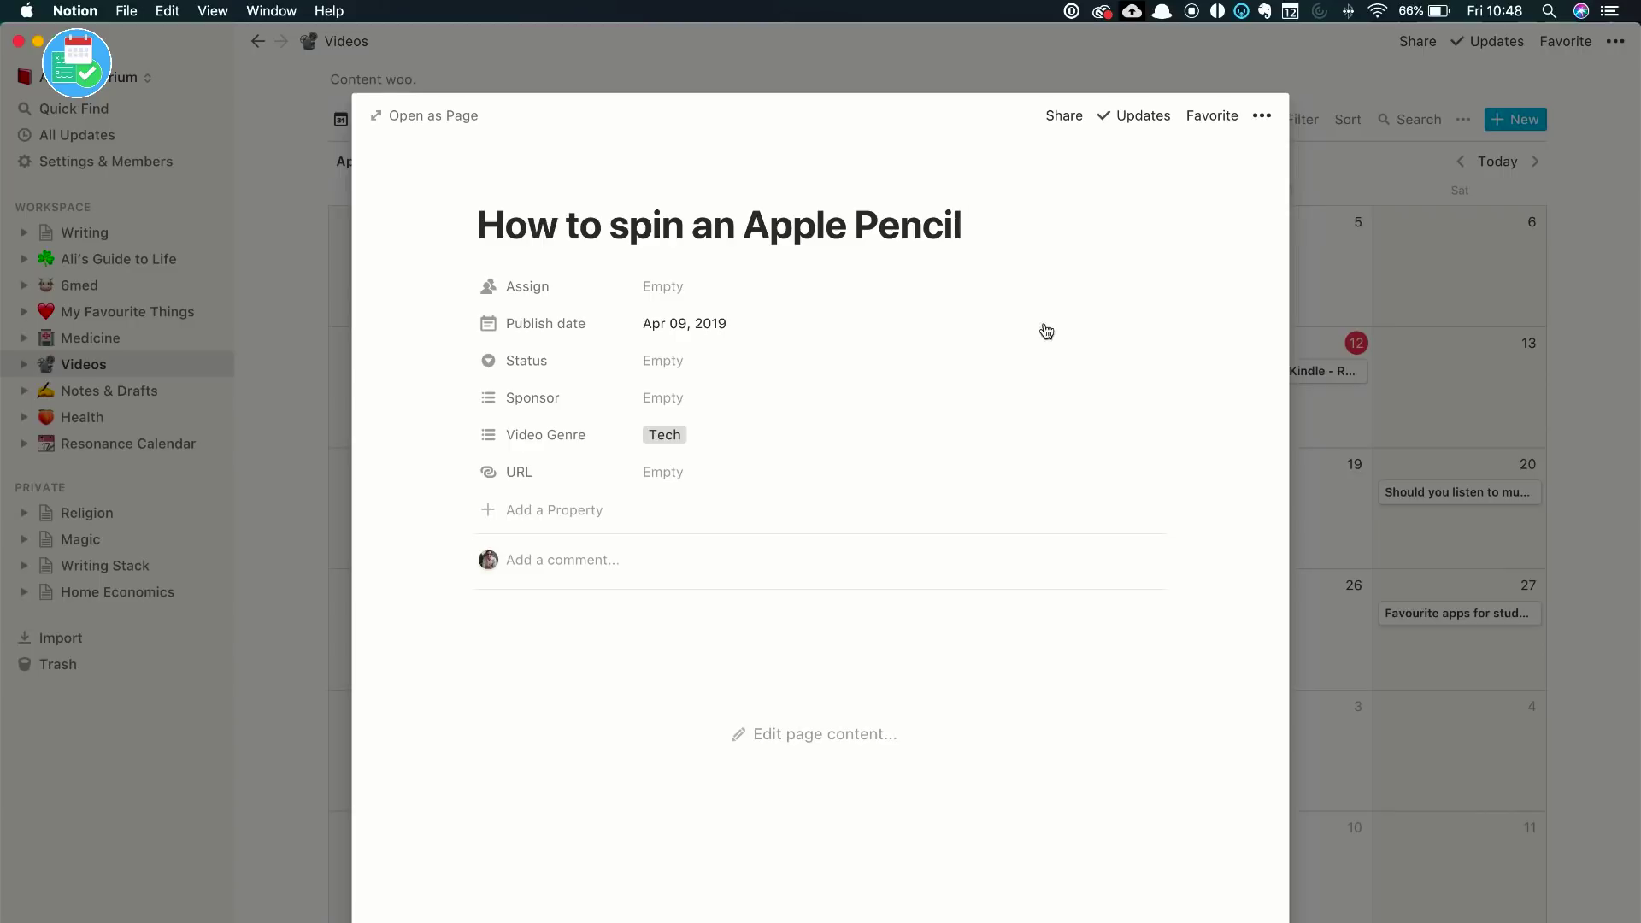
click(1316, 295)
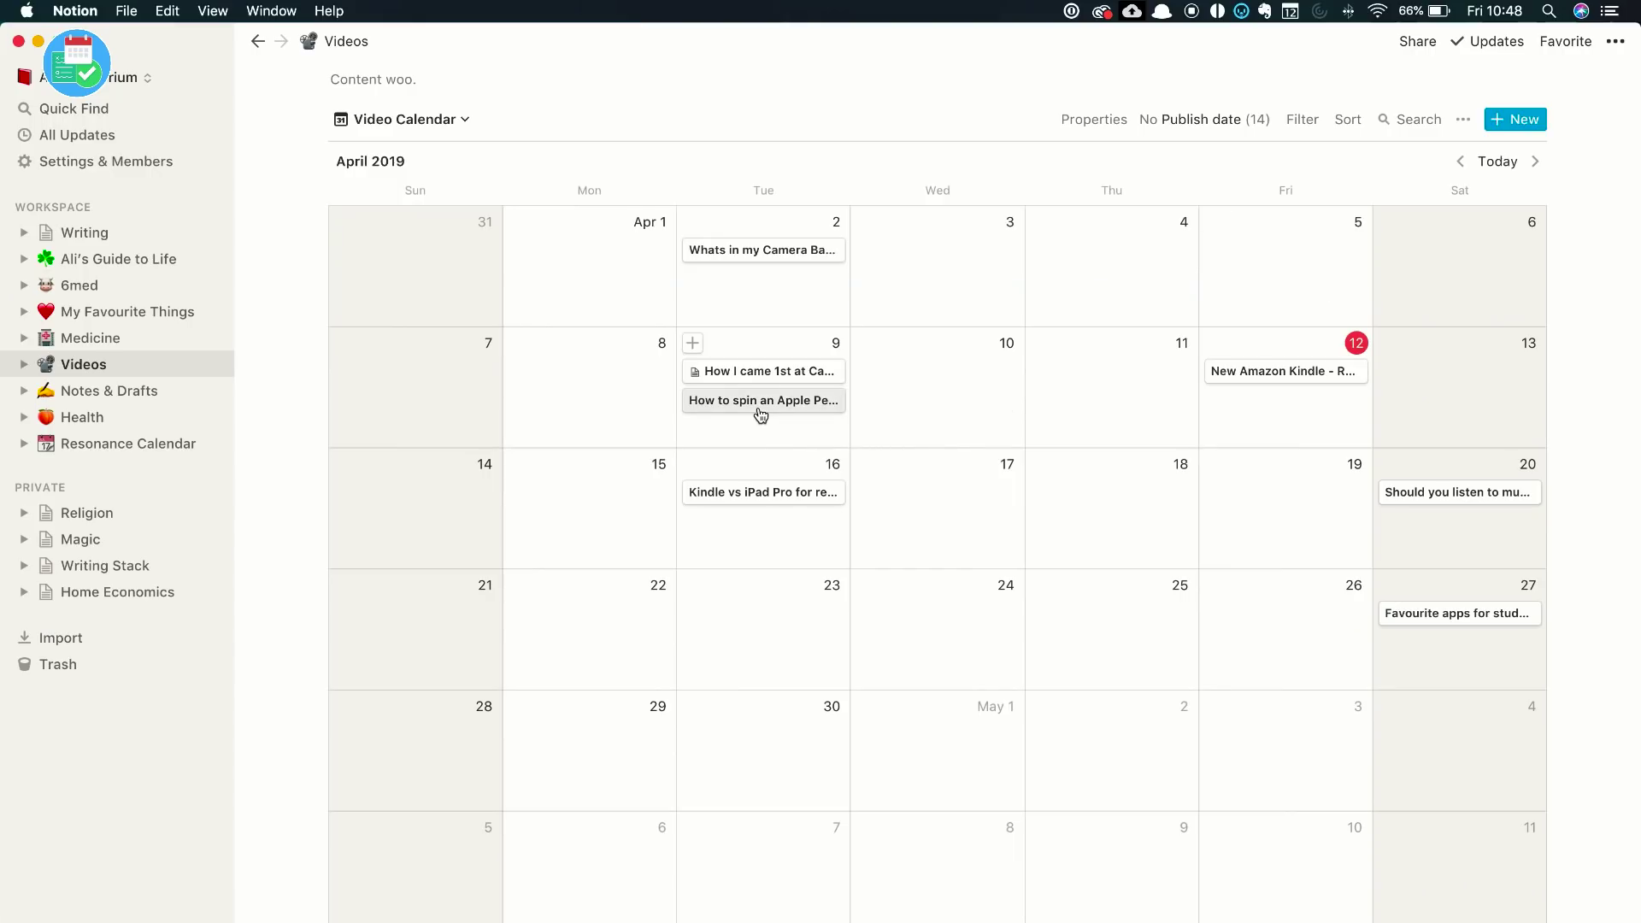
drag(761, 416, 781, 634)
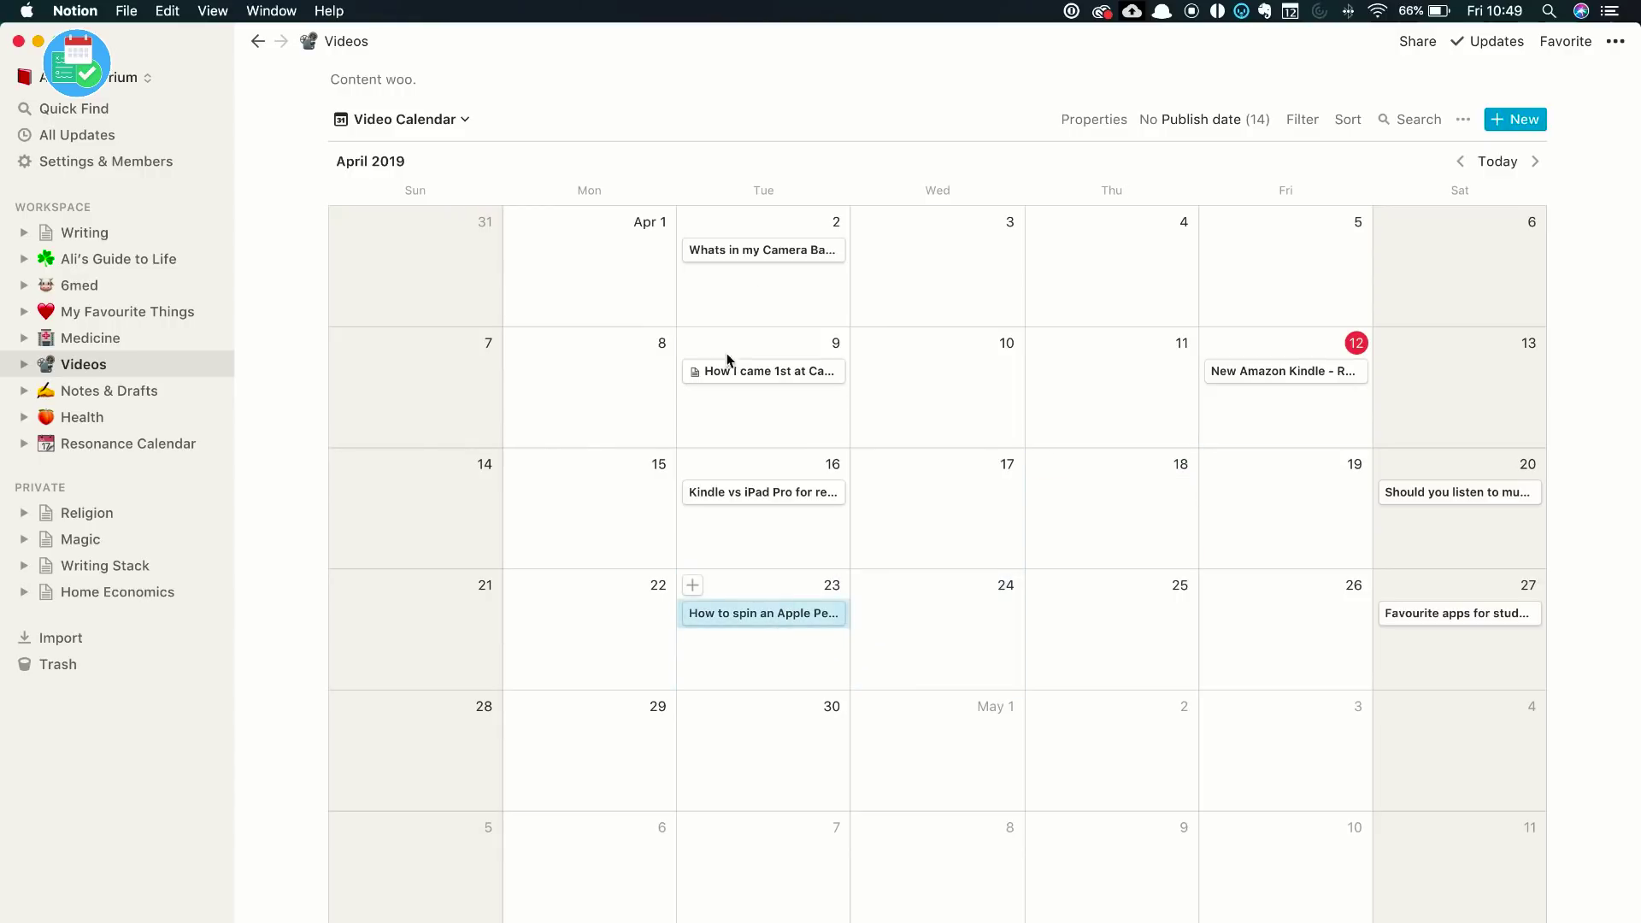
click(450, 127)
Return to the Video Board layout and review the Tech essentials for students entry
click(430, 159)
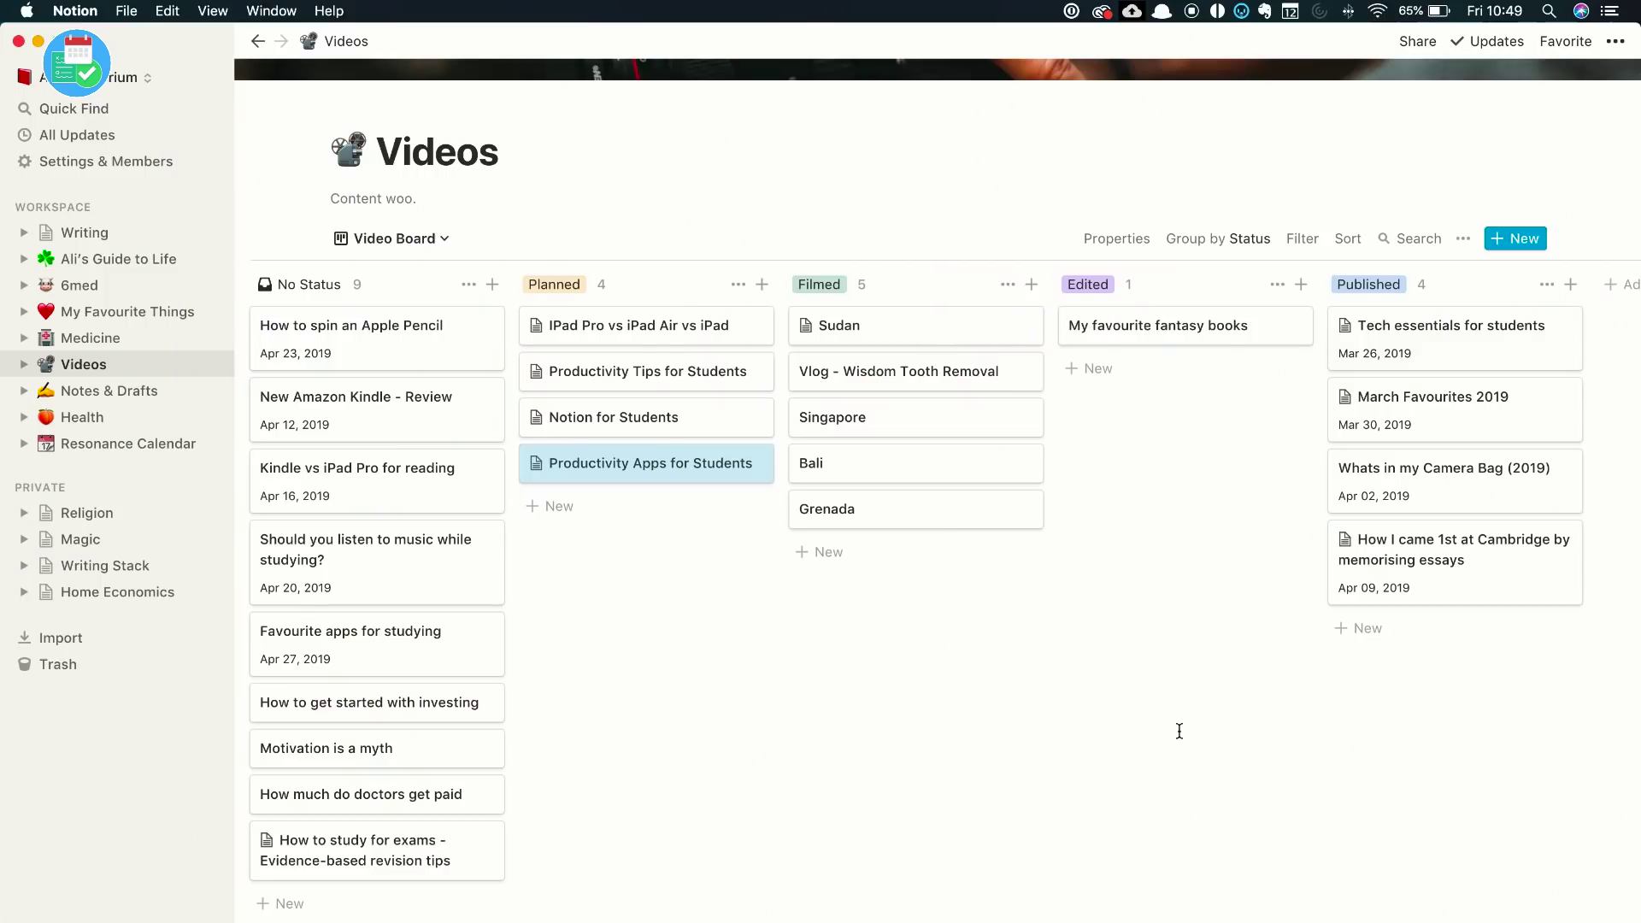
click(1436, 331)
scroll(794, 456, down, 3)
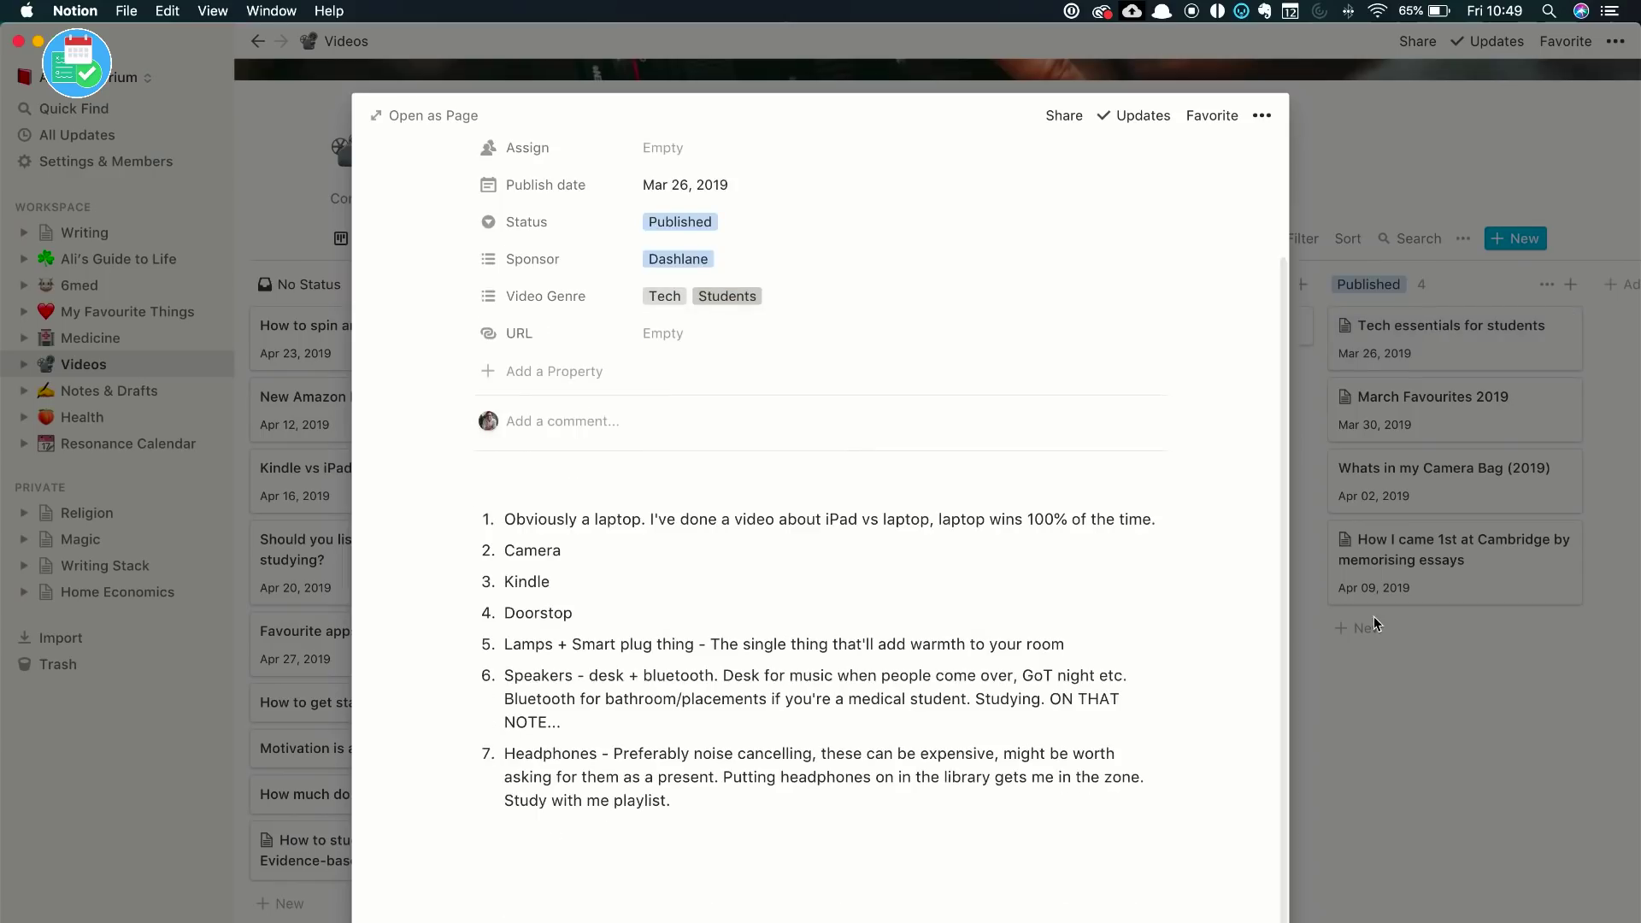
click(1361, 707)
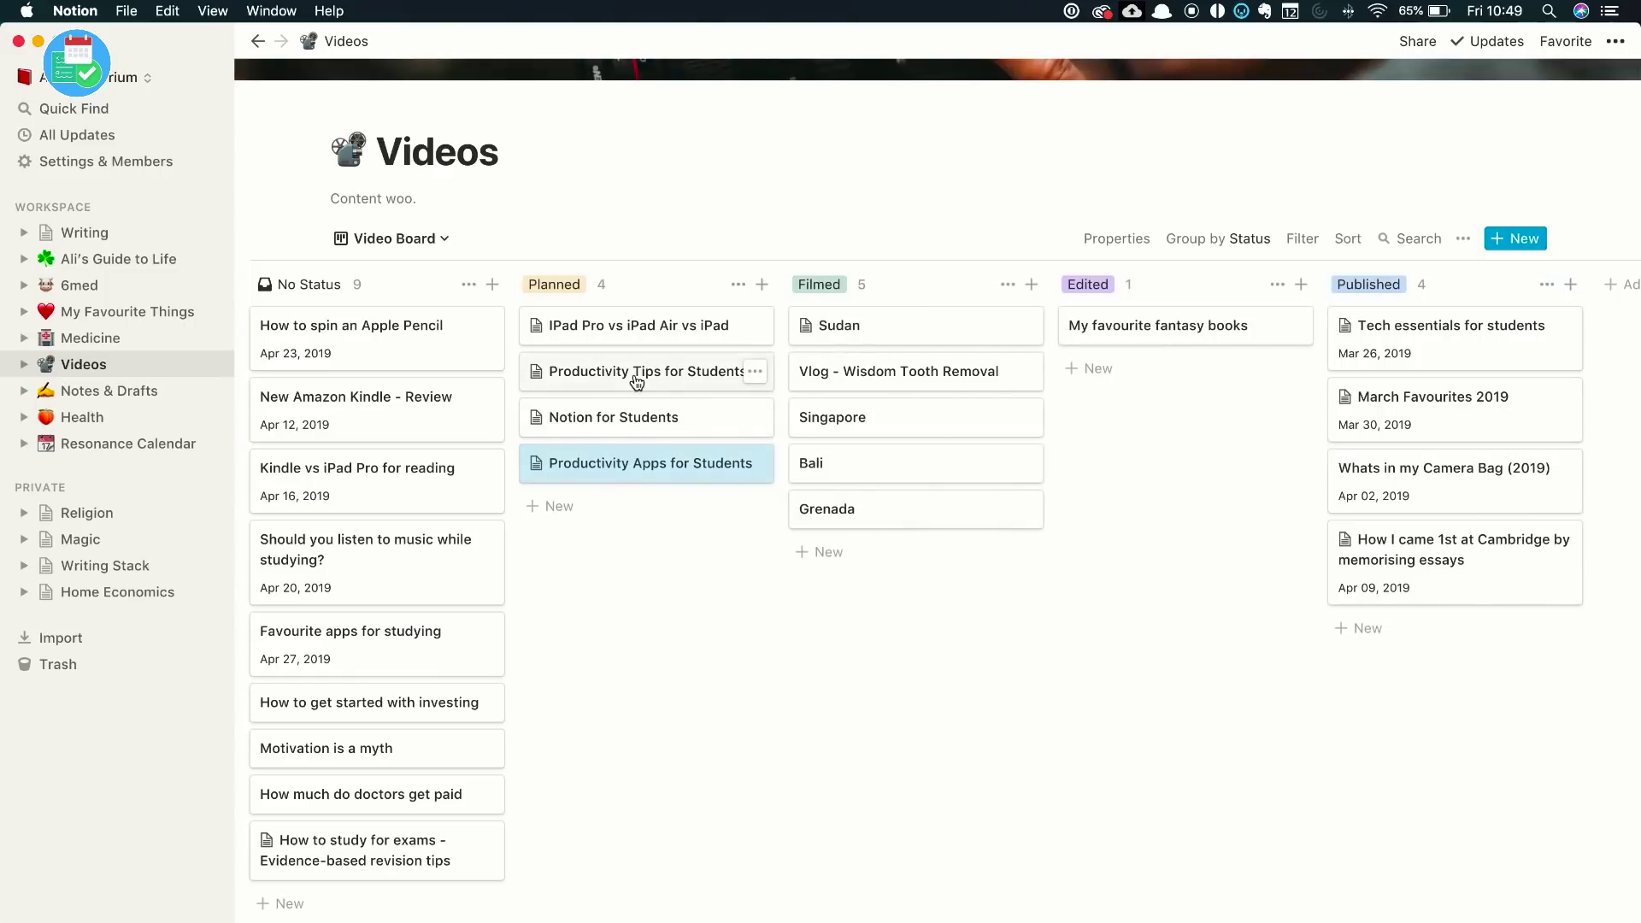
Review the Productivity Apps for Students and Cambridge essays video entries
click(607, 468)
scroll(664, 547, down, 1)
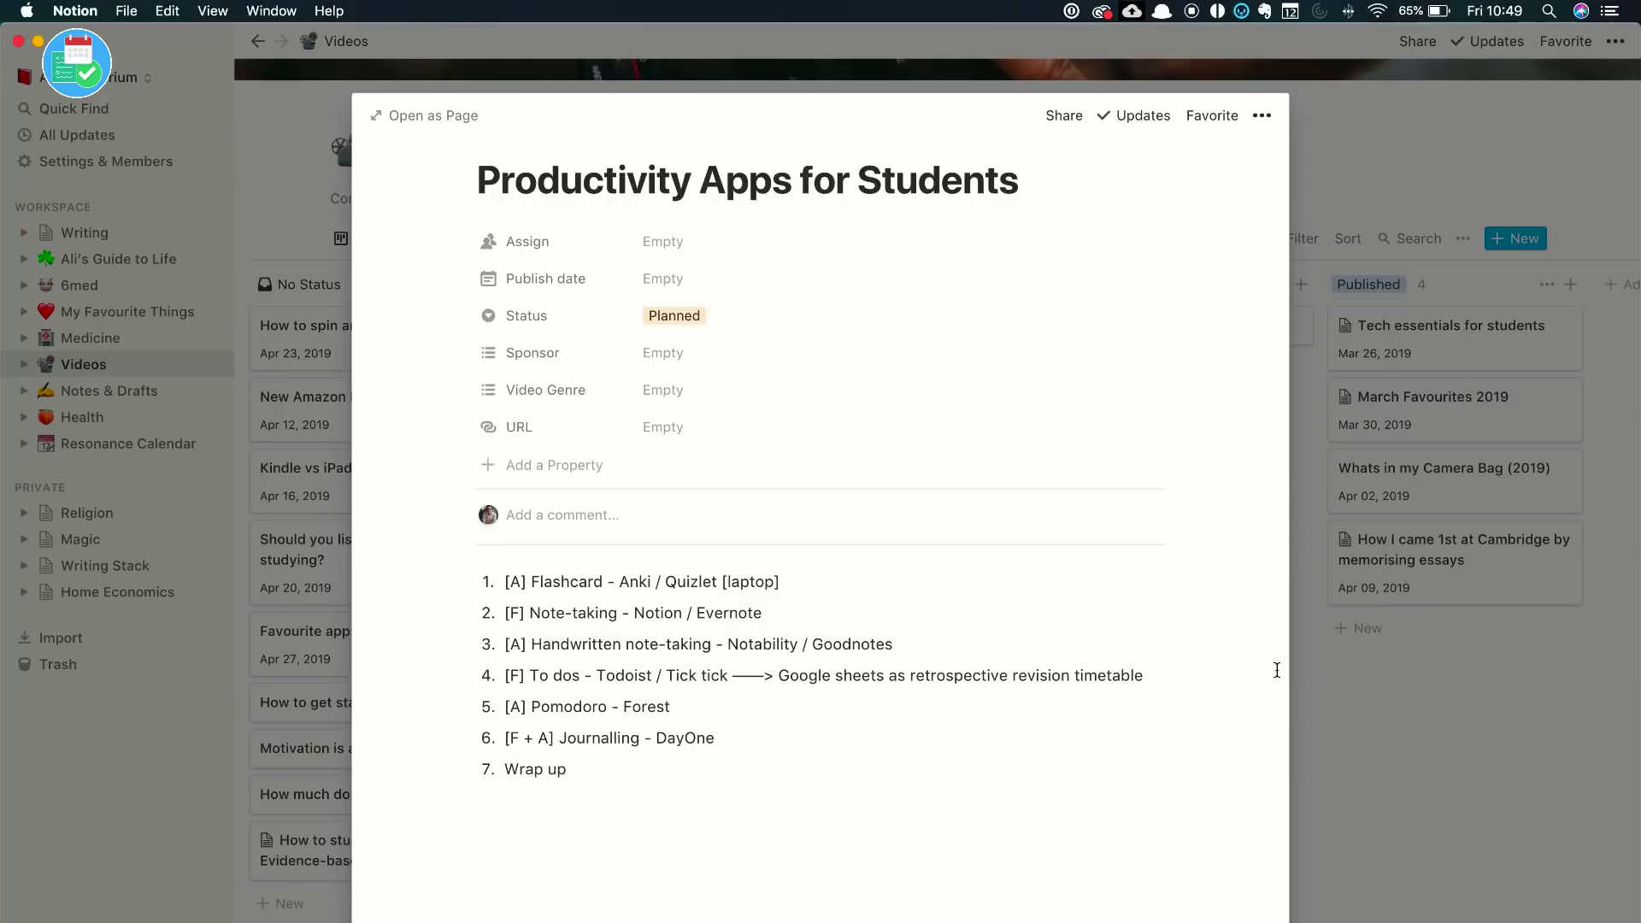
click(1385, 699)
click(1380, 571)
scroll(831, 678, down, 1)
scroll(832, 678, down, 20)
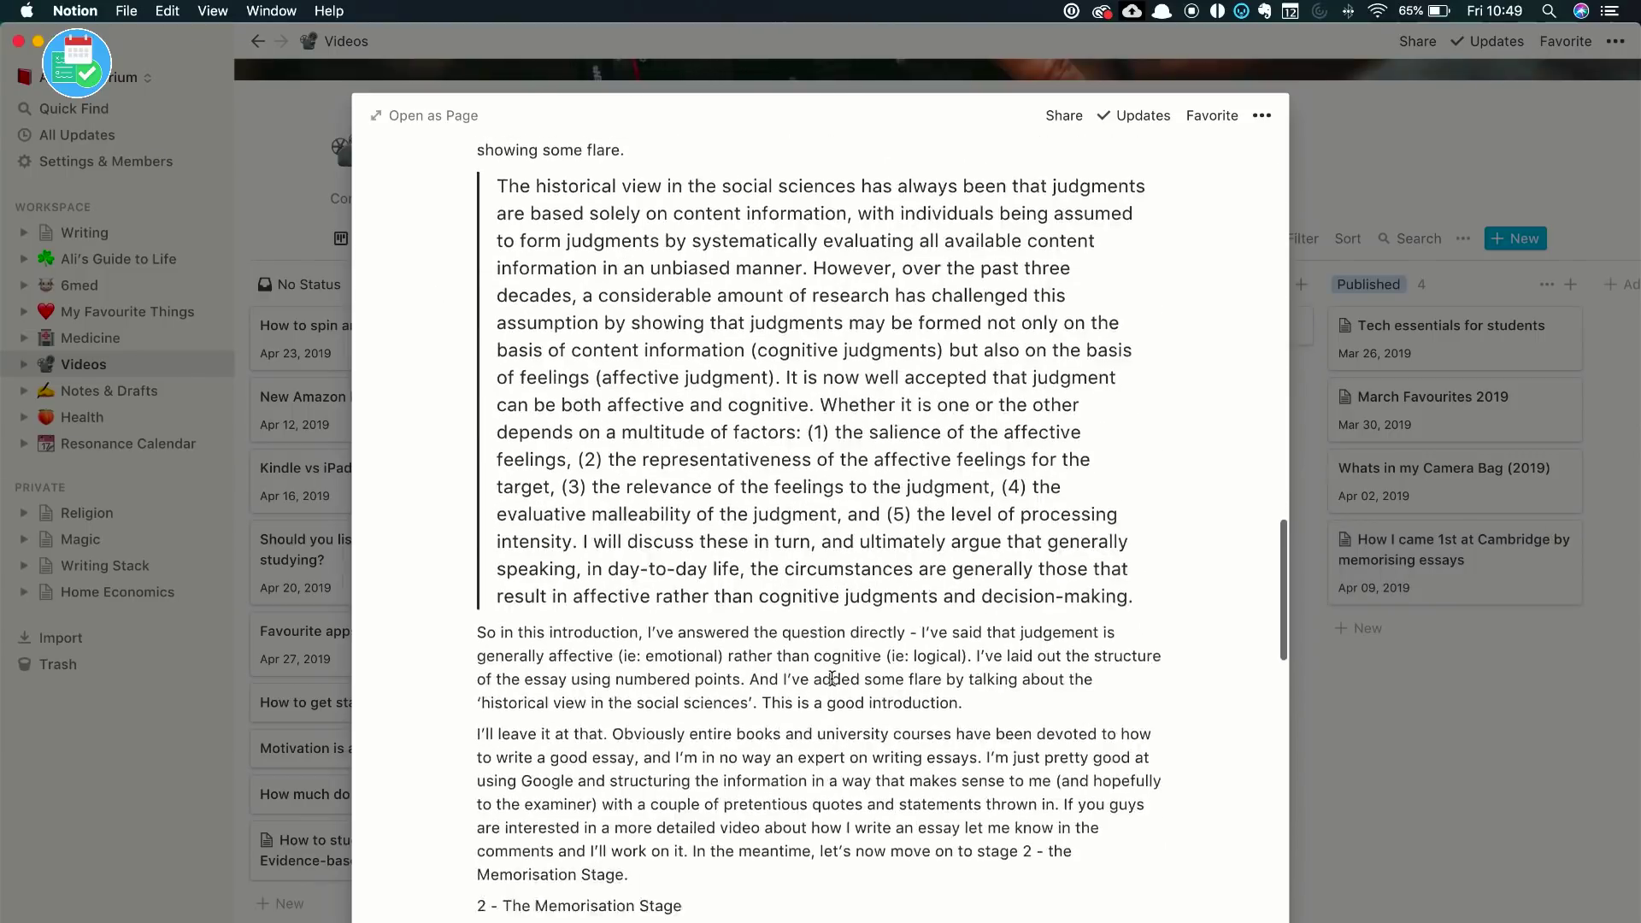
scroll(831, 678, down, 10)
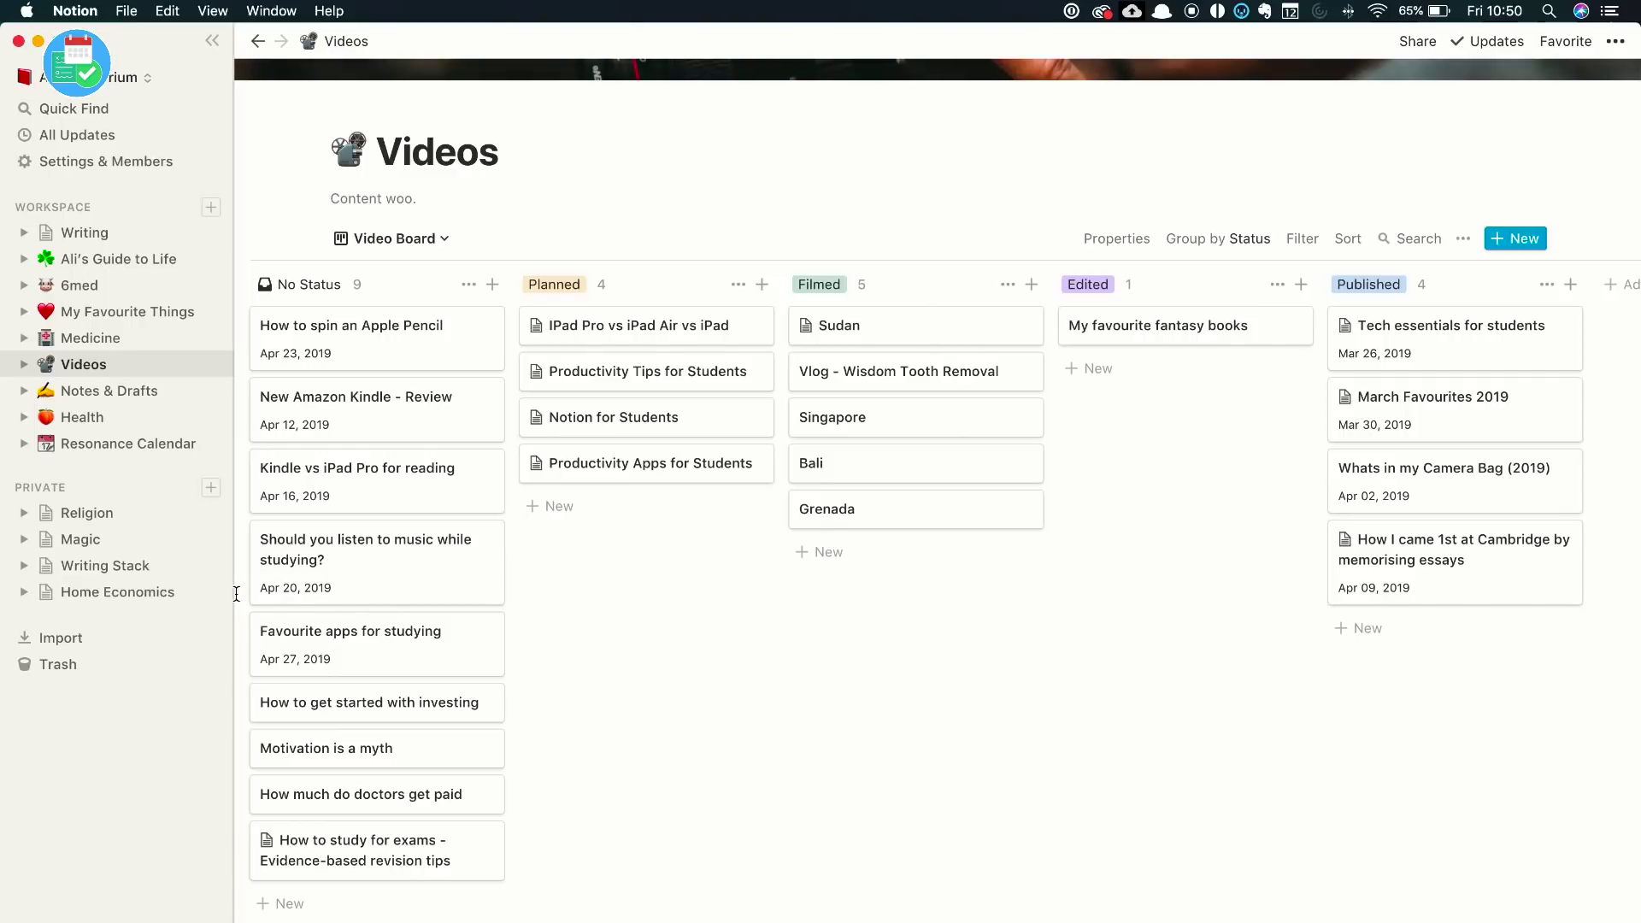
Go to Medicine and open the MRCP syllabus to reach the Clinical Haematology and Oncology notes
scroll(540, 632, up, 5)
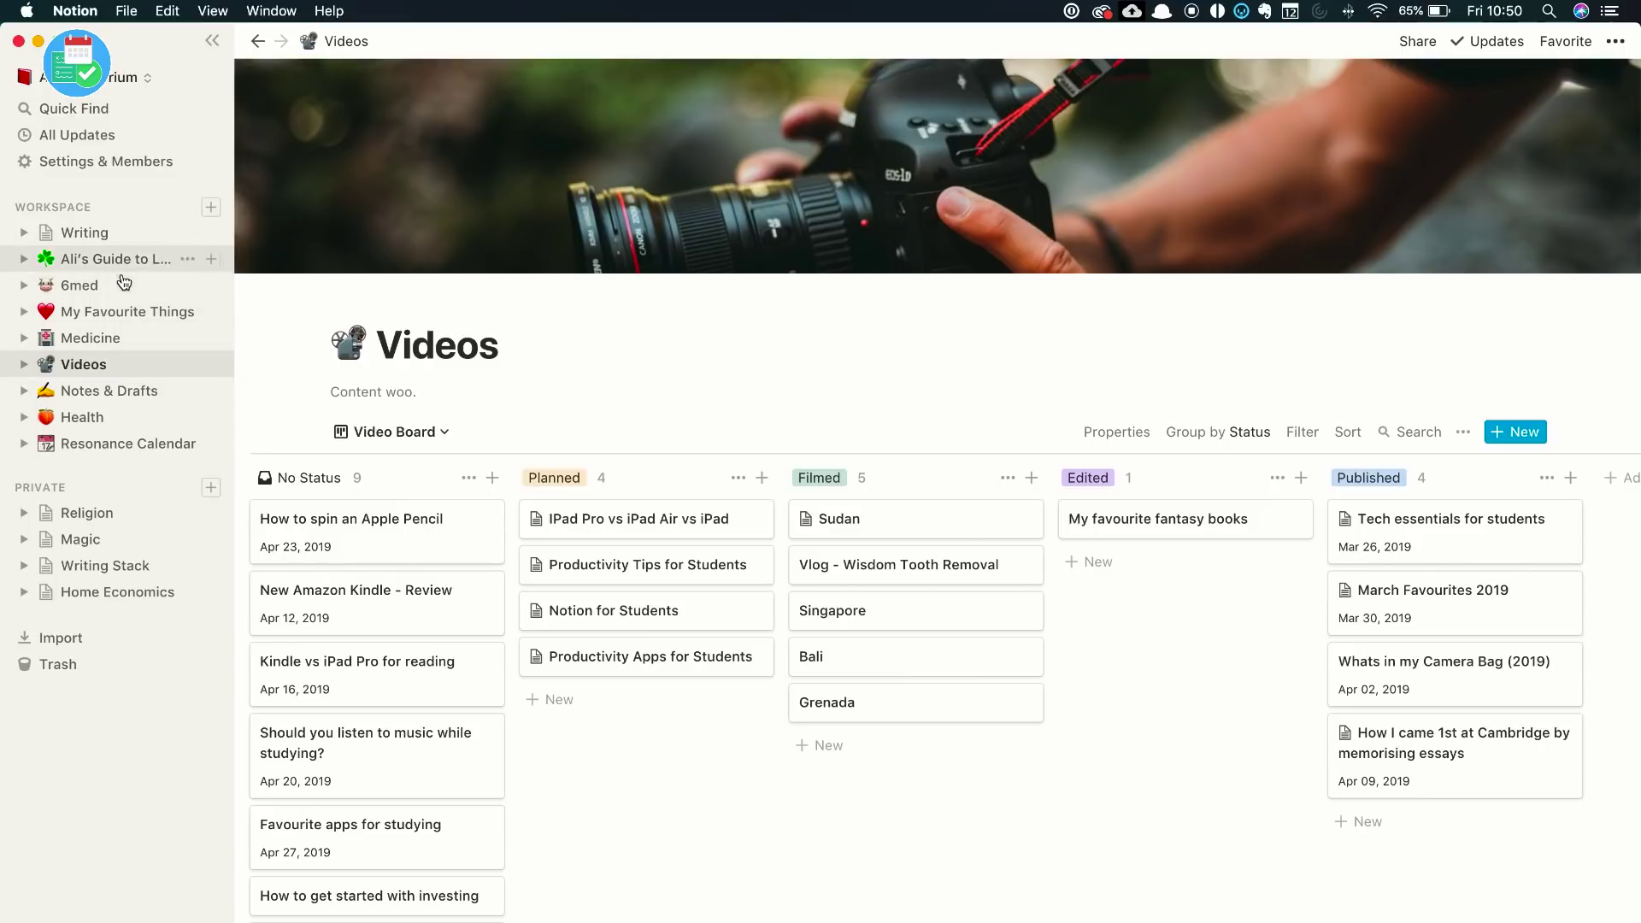
click(117, 341)
click(643, 623)
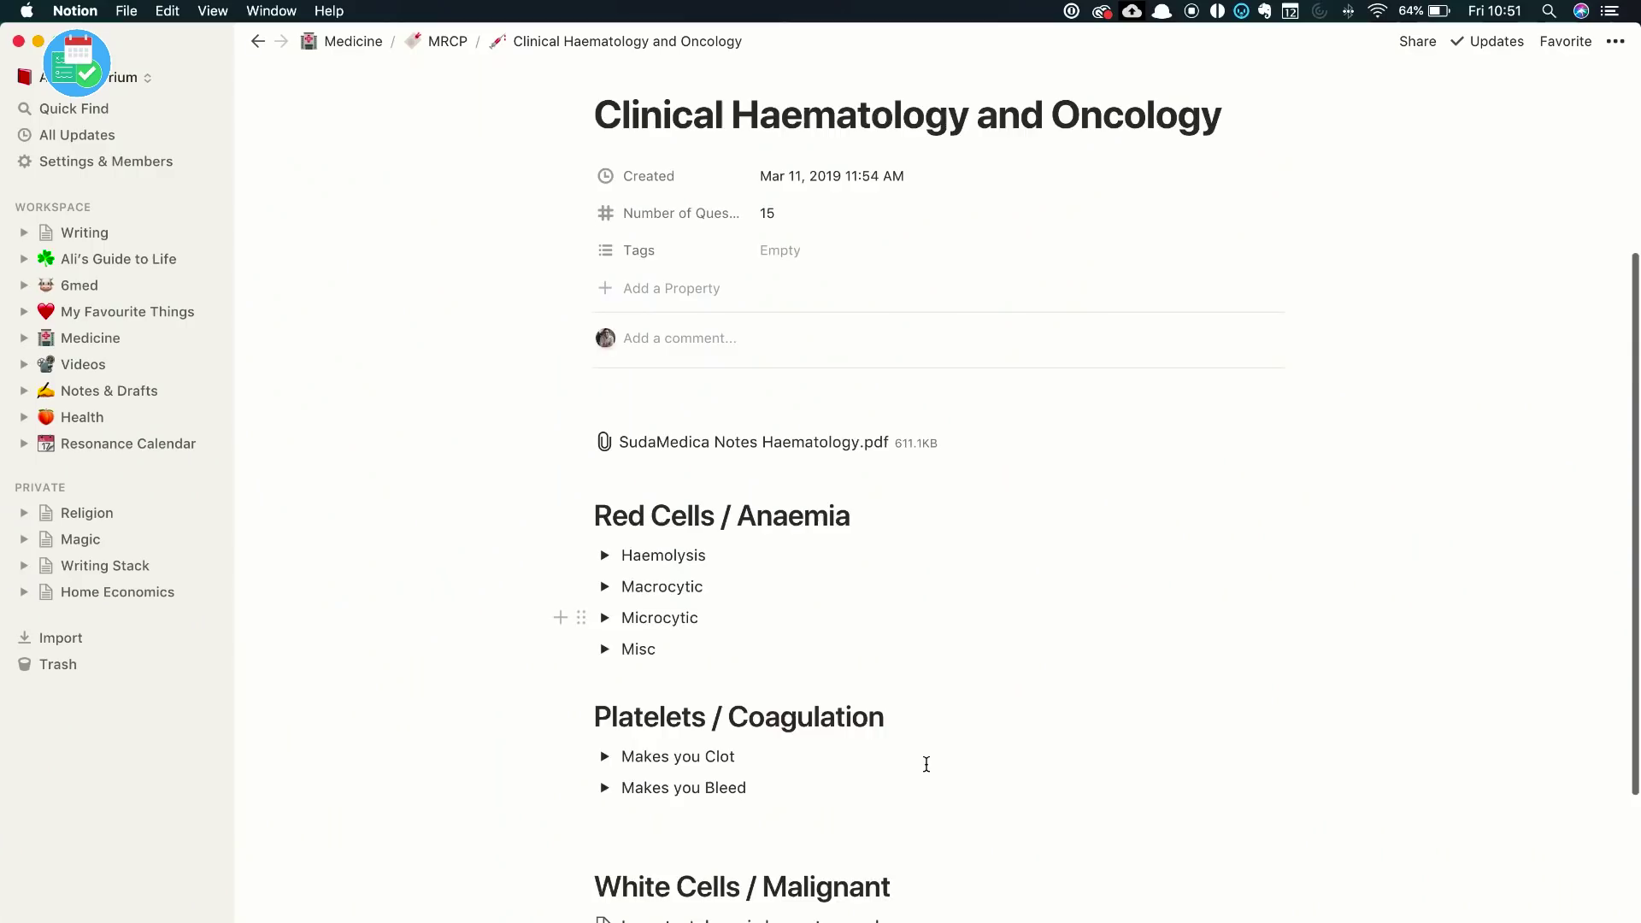
Return to the MRCP Syllabus table via the breadcrumb and select the Clinical Haematology and Oncology row
scroll(926, 763, down, 3)
scroll(375, 425, up, 7)
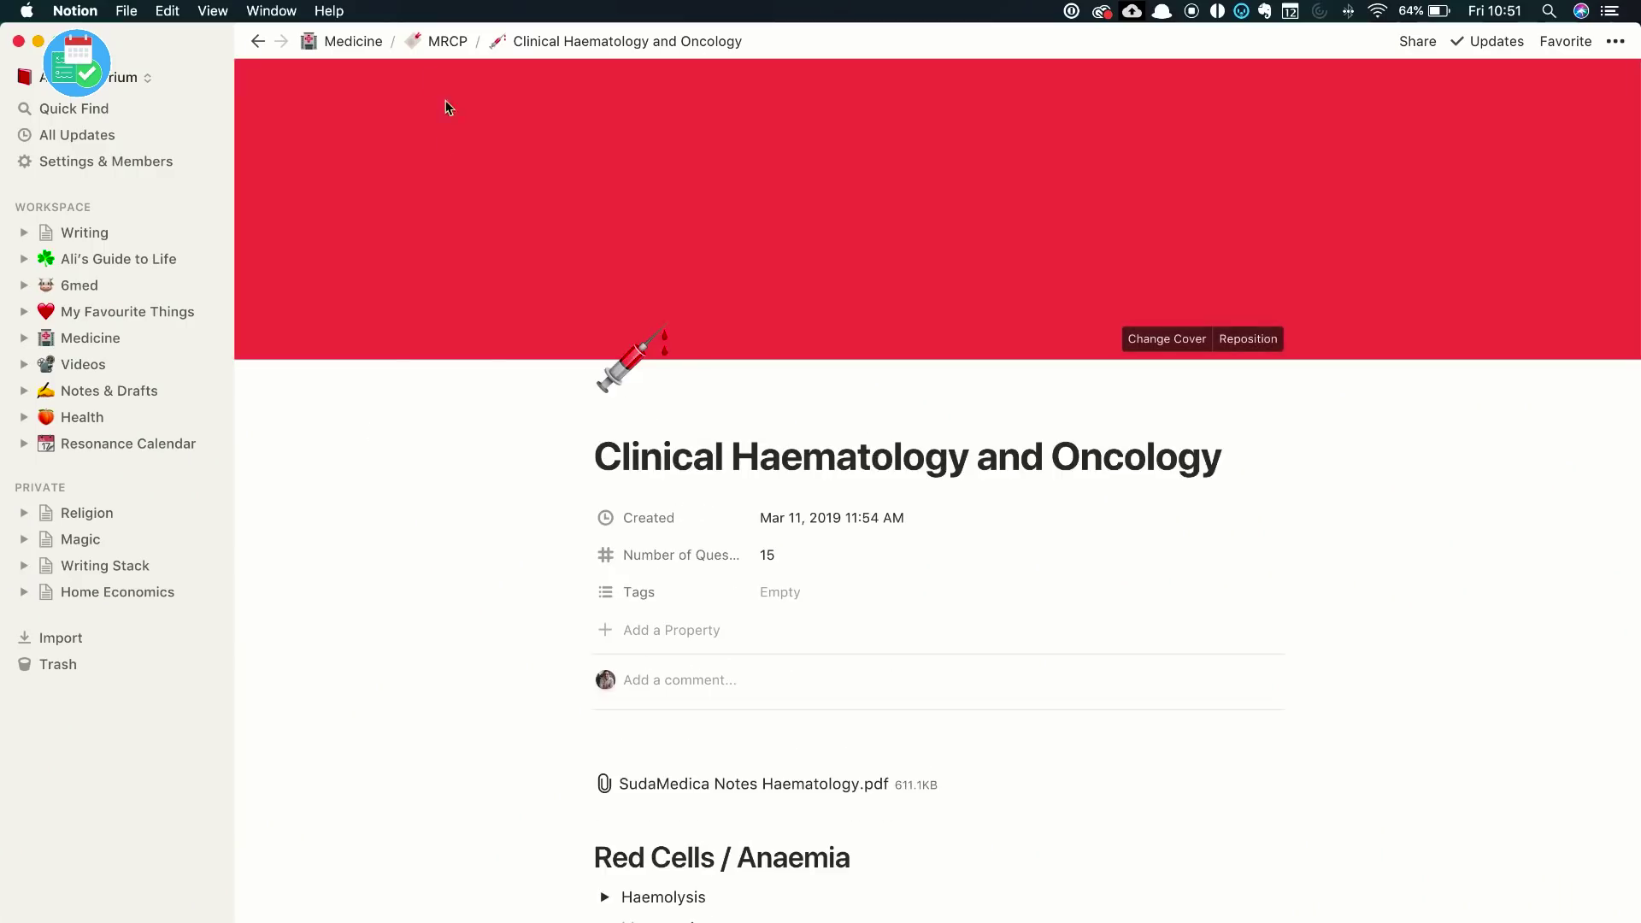
click(456, 43)
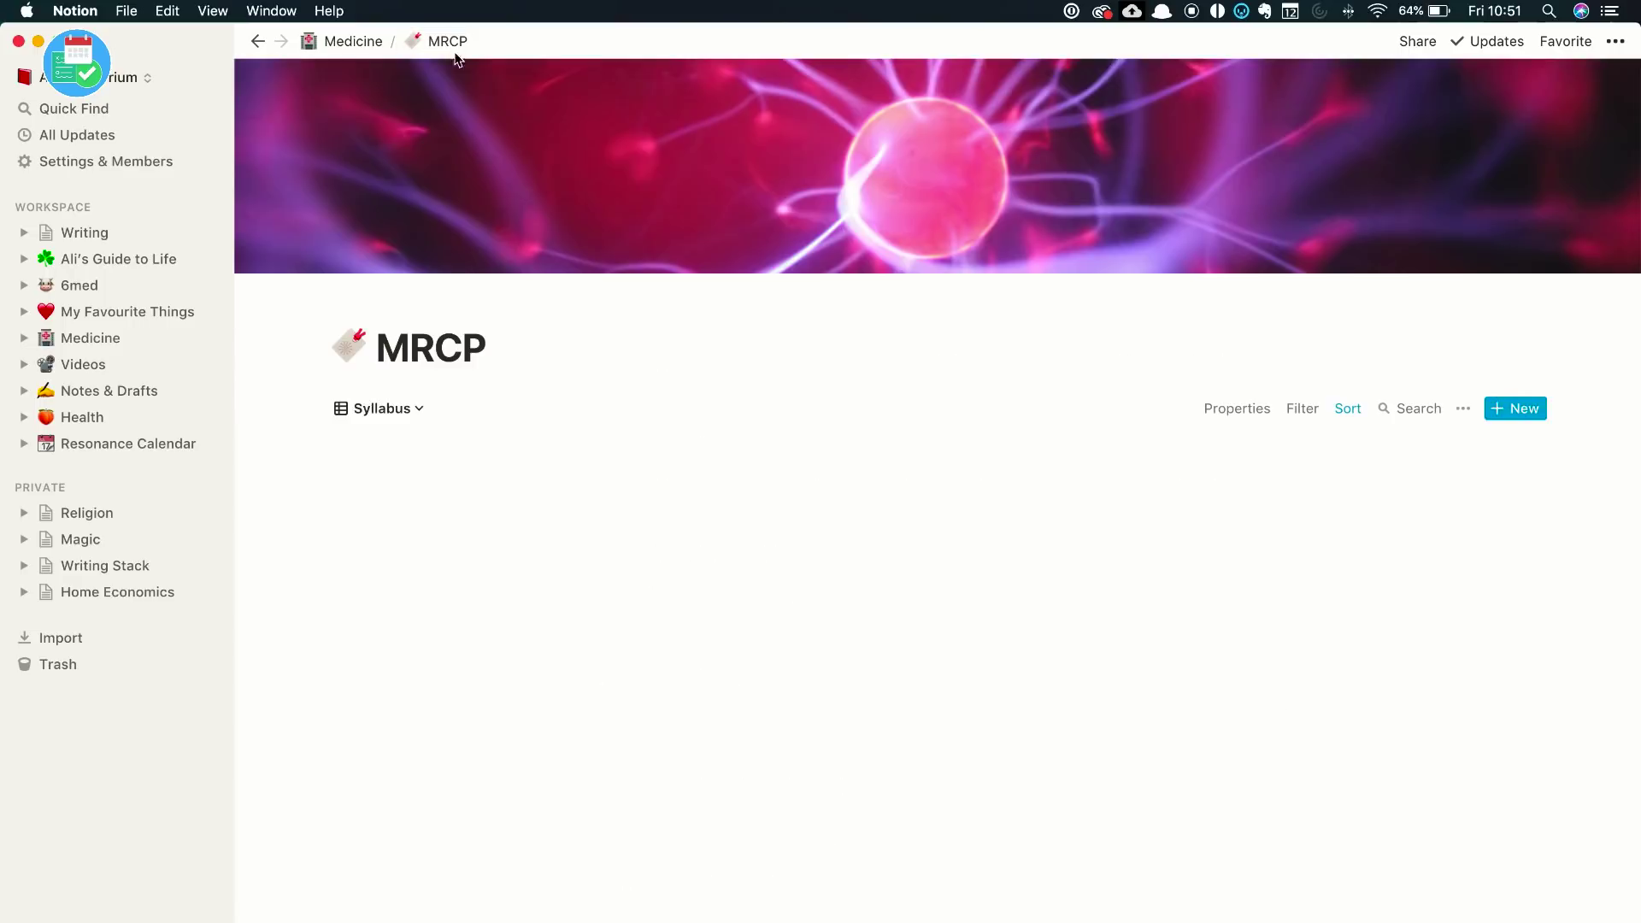
scroll(543, 405, down, 3)
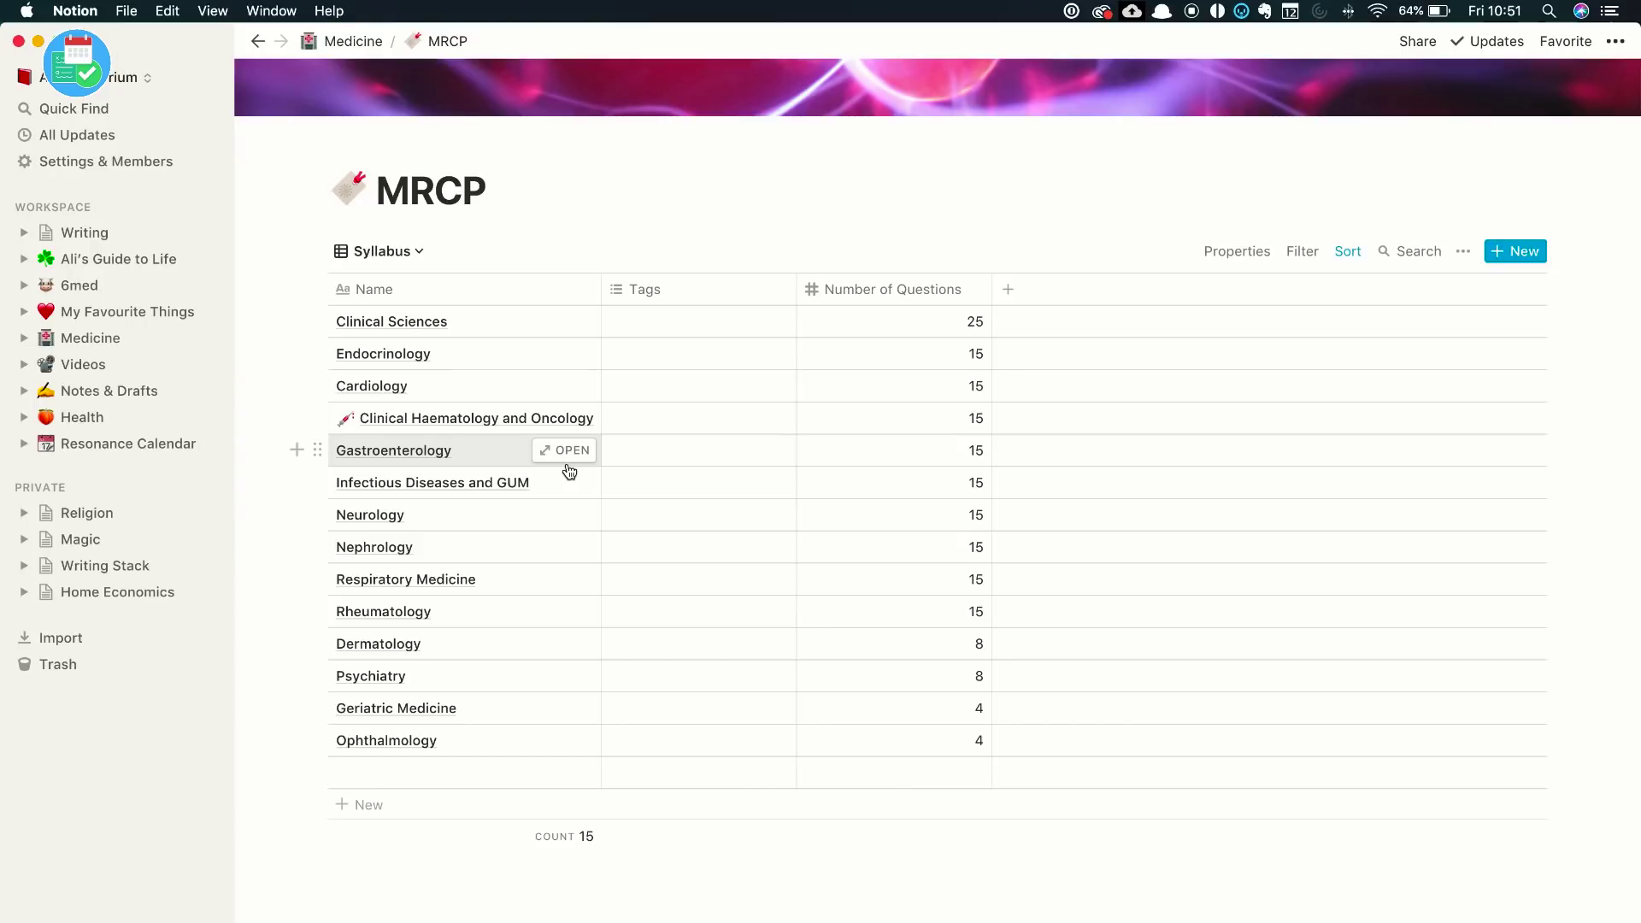
click(551, 413)
Preview Clinical Haematology and Oncology, expand Haemolysis, and open then close Hereditary spherocytosis
key(Escape)
click(571, 423)
scroll(628, 455, down, 10)
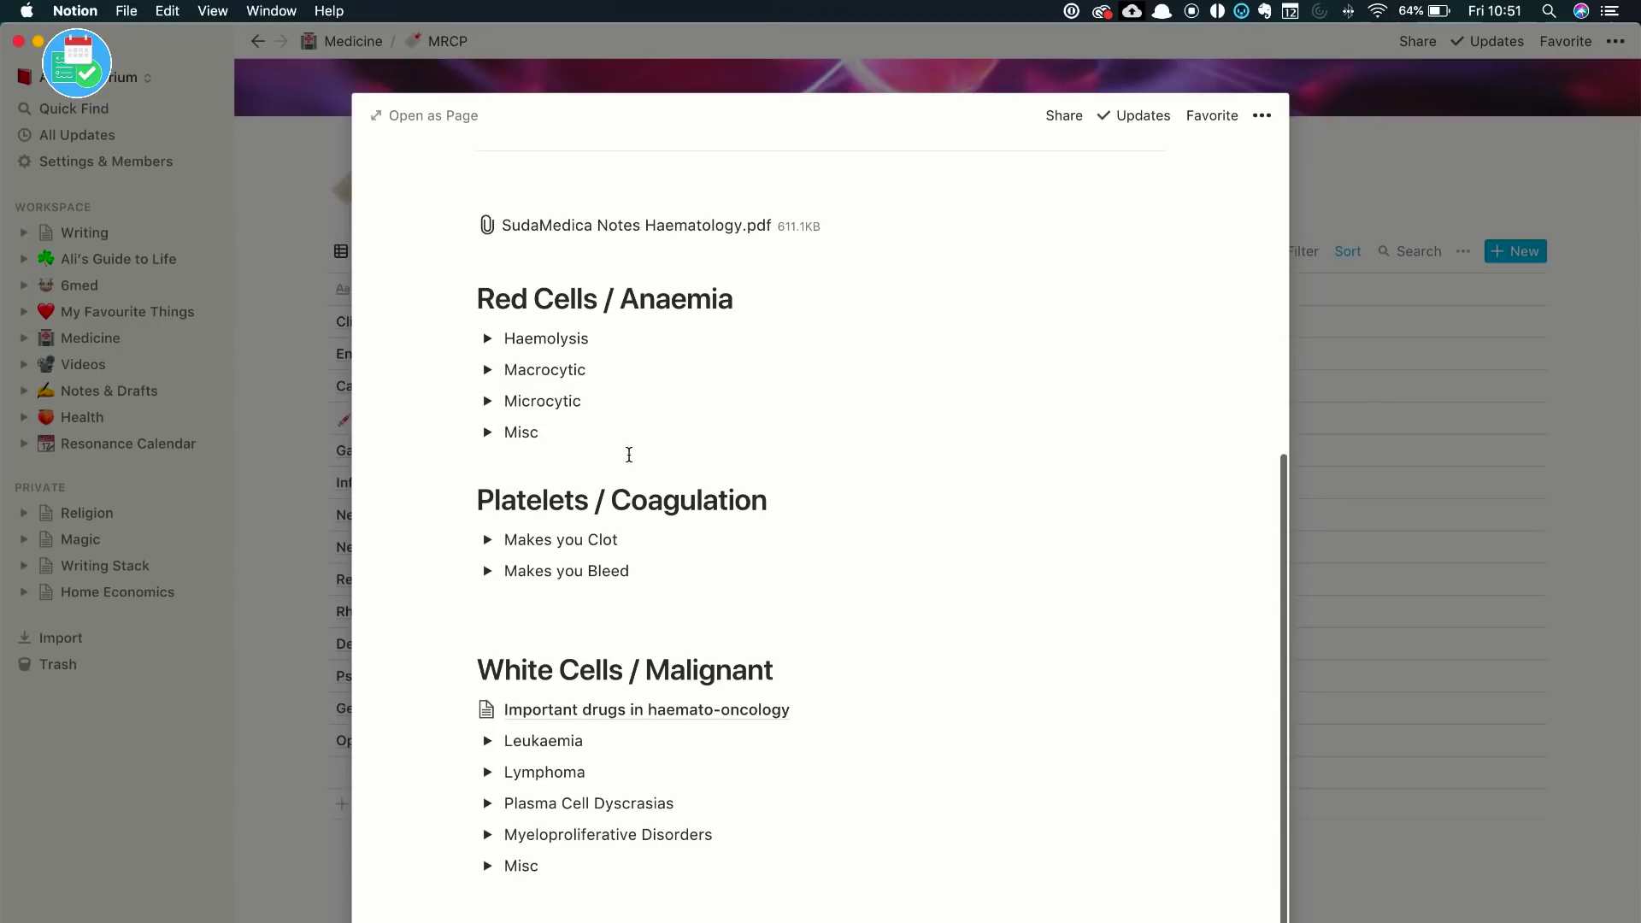
click(486, 340)
click(515, 464)
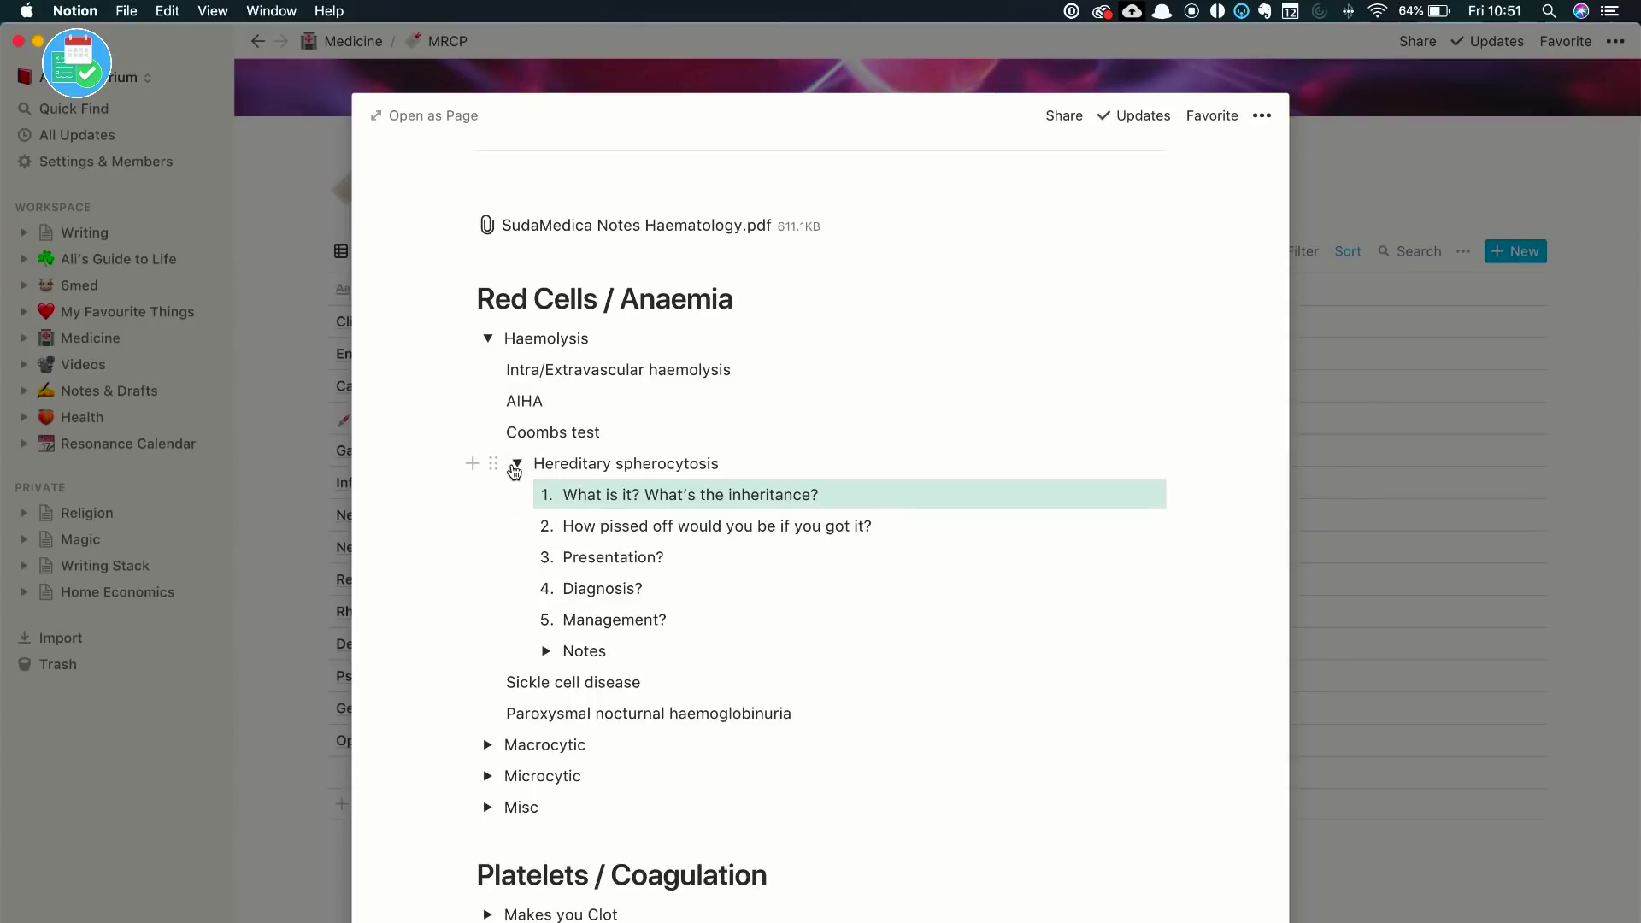
click(515, 465)
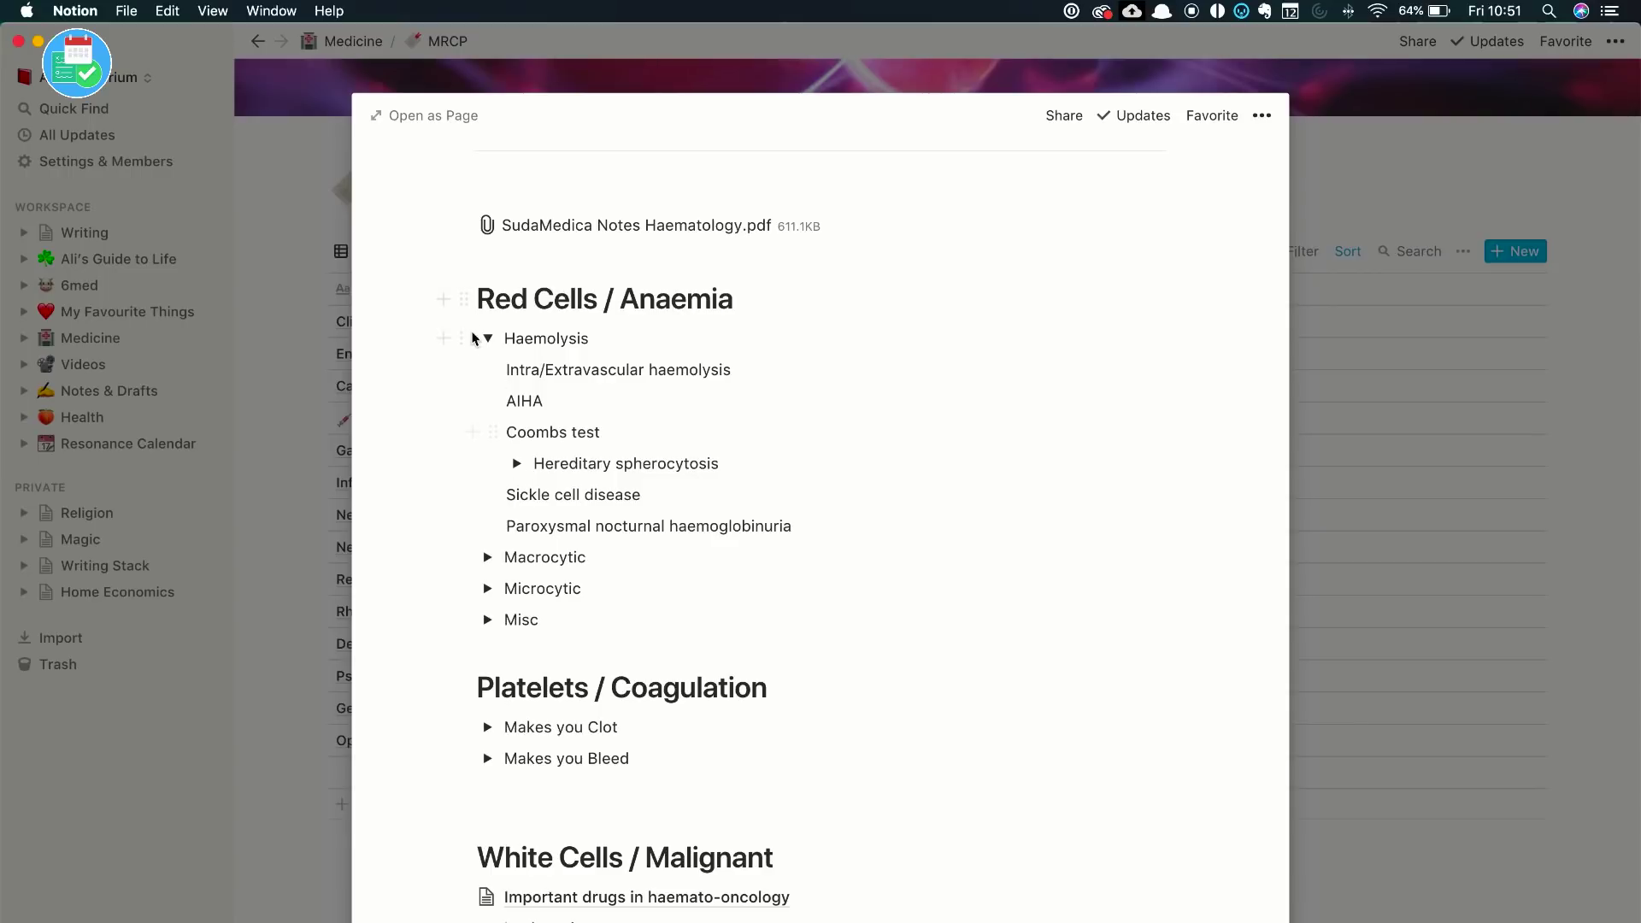